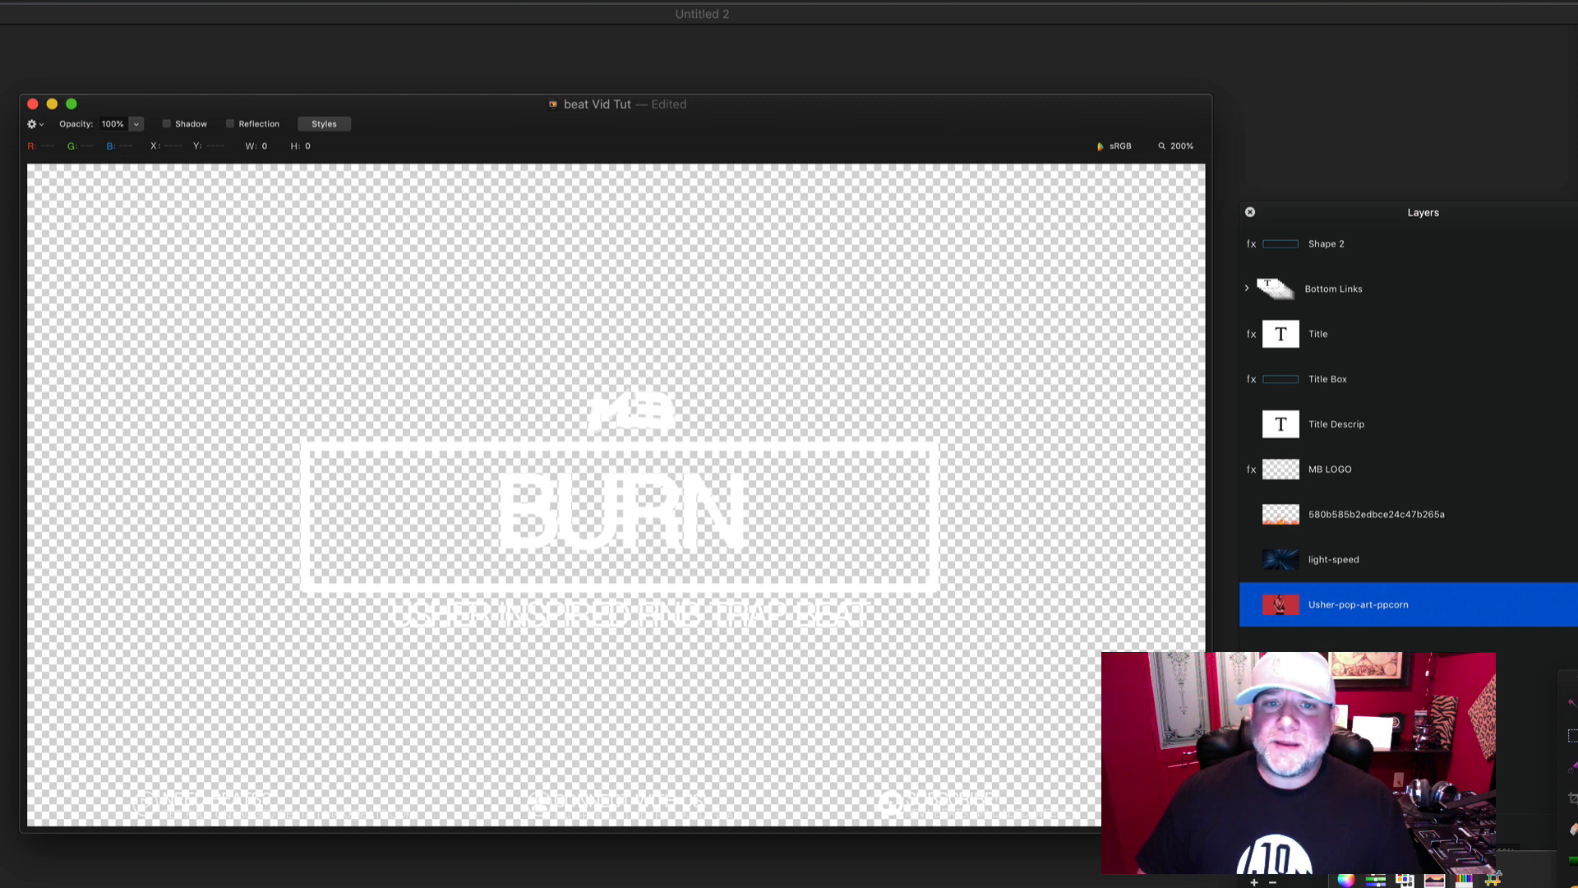
# - Add a new layer at the bottom of the stack, beneath Usher-pop-art-ppcorn, and fill it with black
pyautogui.click(1254, 882)
pyautogui.moveTo(1395, 623); pyautogui.dragTo(1395, 669)
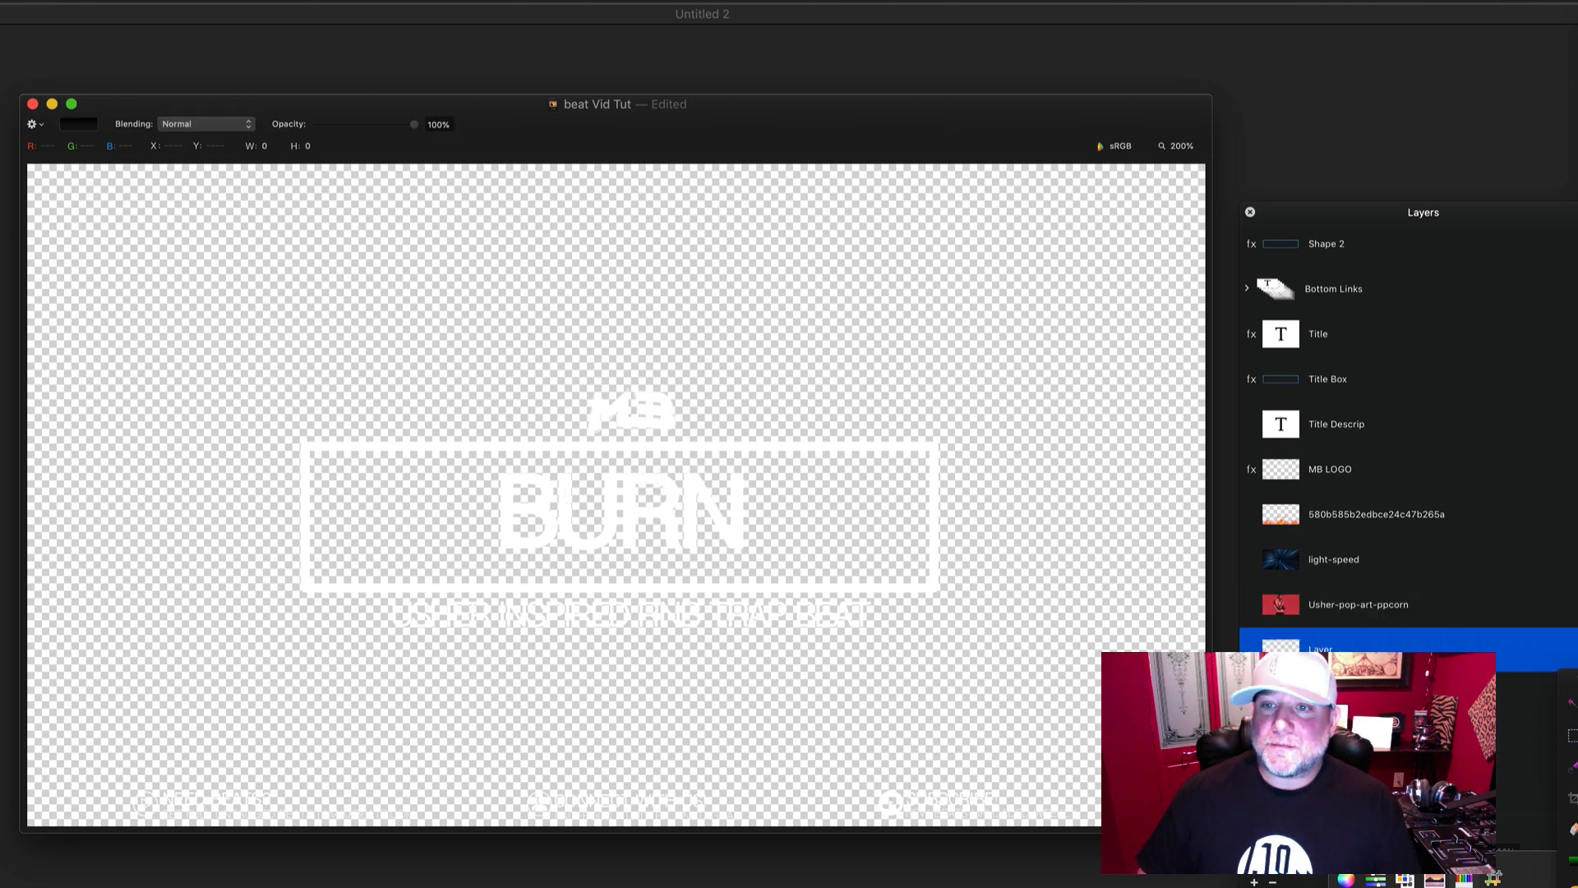
pyautogui.click(1043, 704)
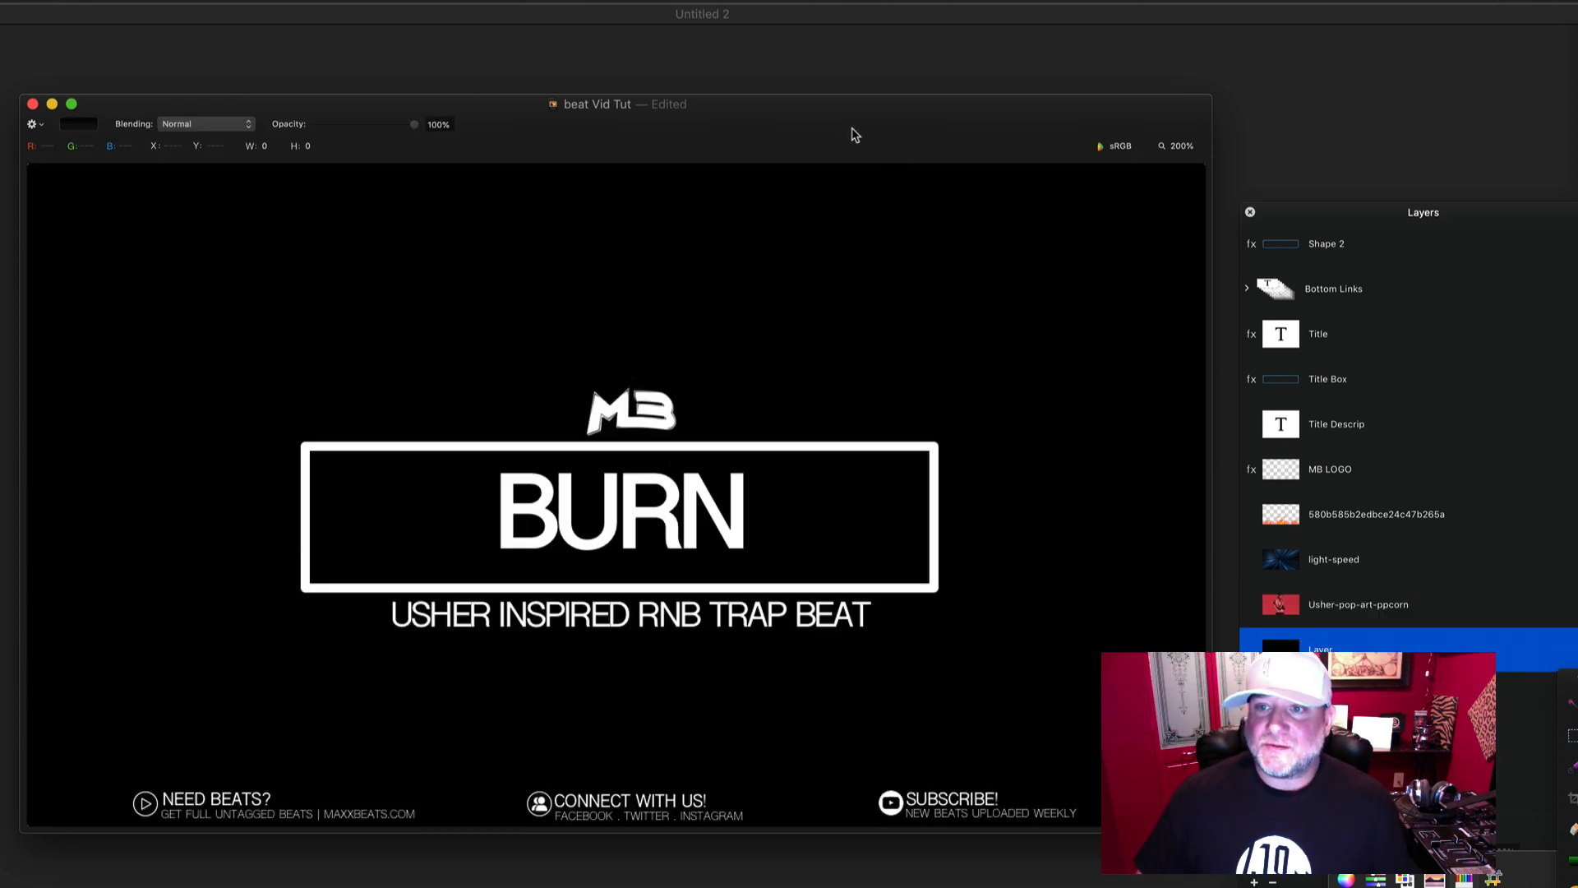
pyautogui.moveTo(855, 134); pyautogui.dragTo(924, 88)
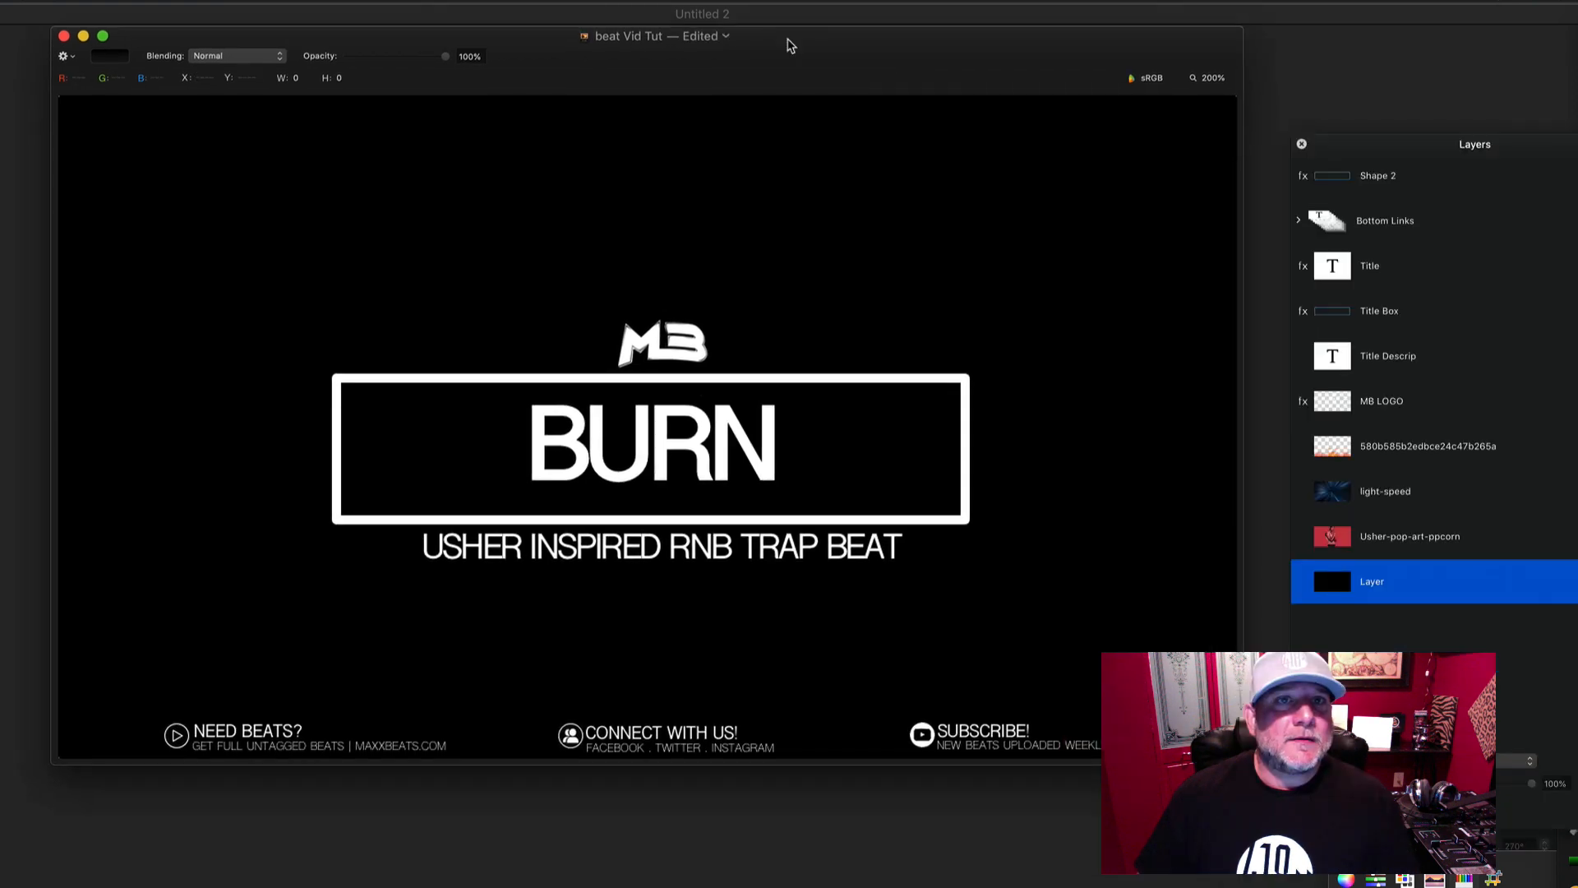
pyautogui.moveTo(789, 45); pyautogui.dragTo(789, 60)
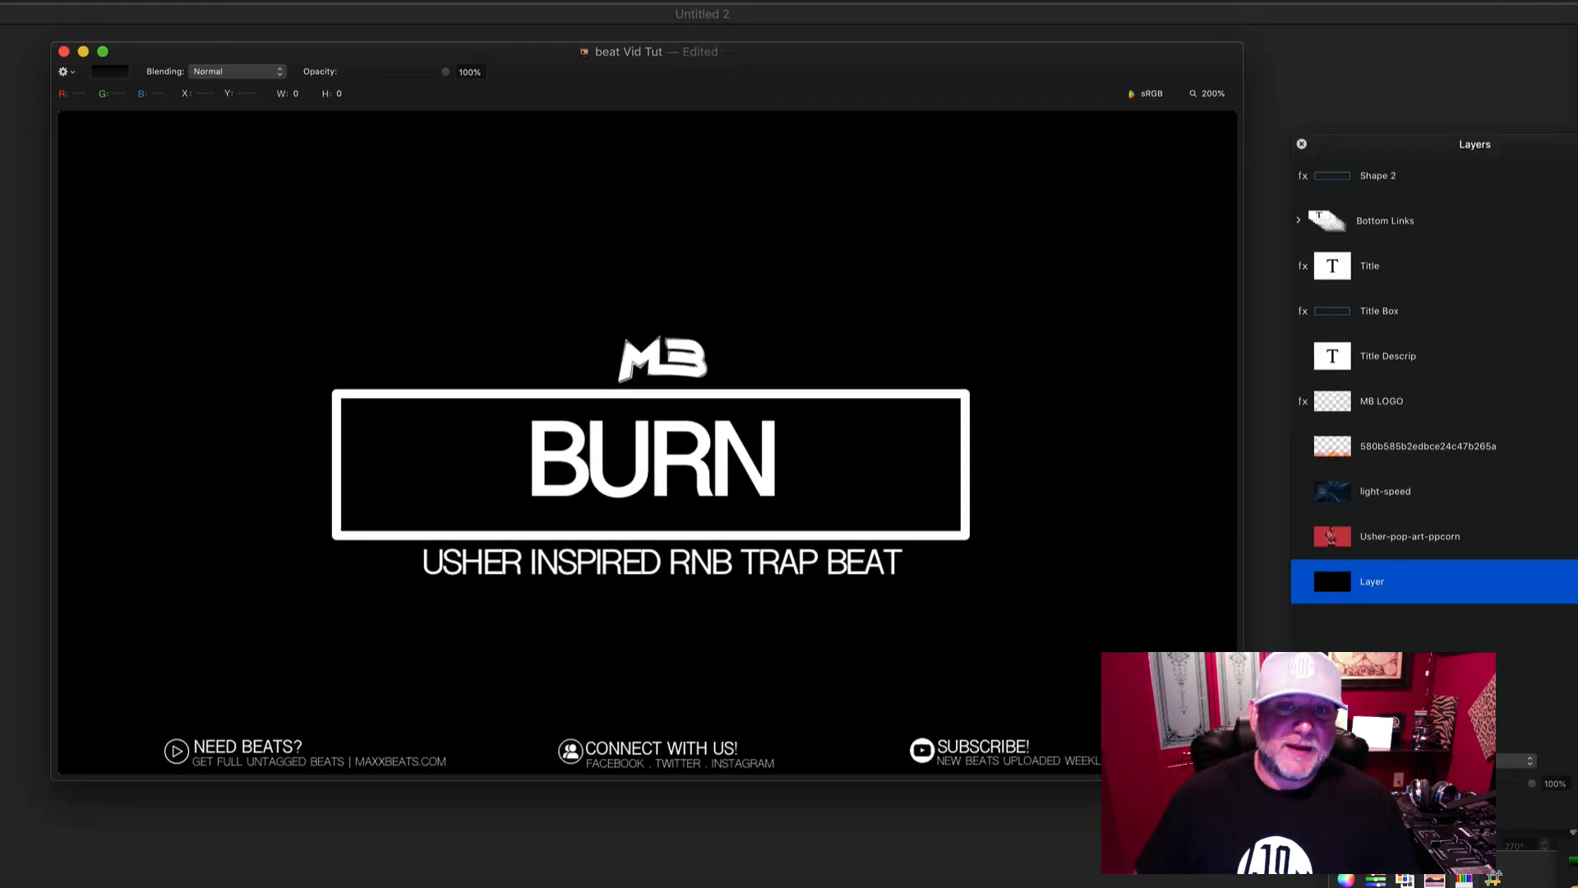
# - Remove the Shape 2 layer from the top of the layer stack
pyautogui.moveTo(1552, 175); pyautogui.dragTo(1553, 250)
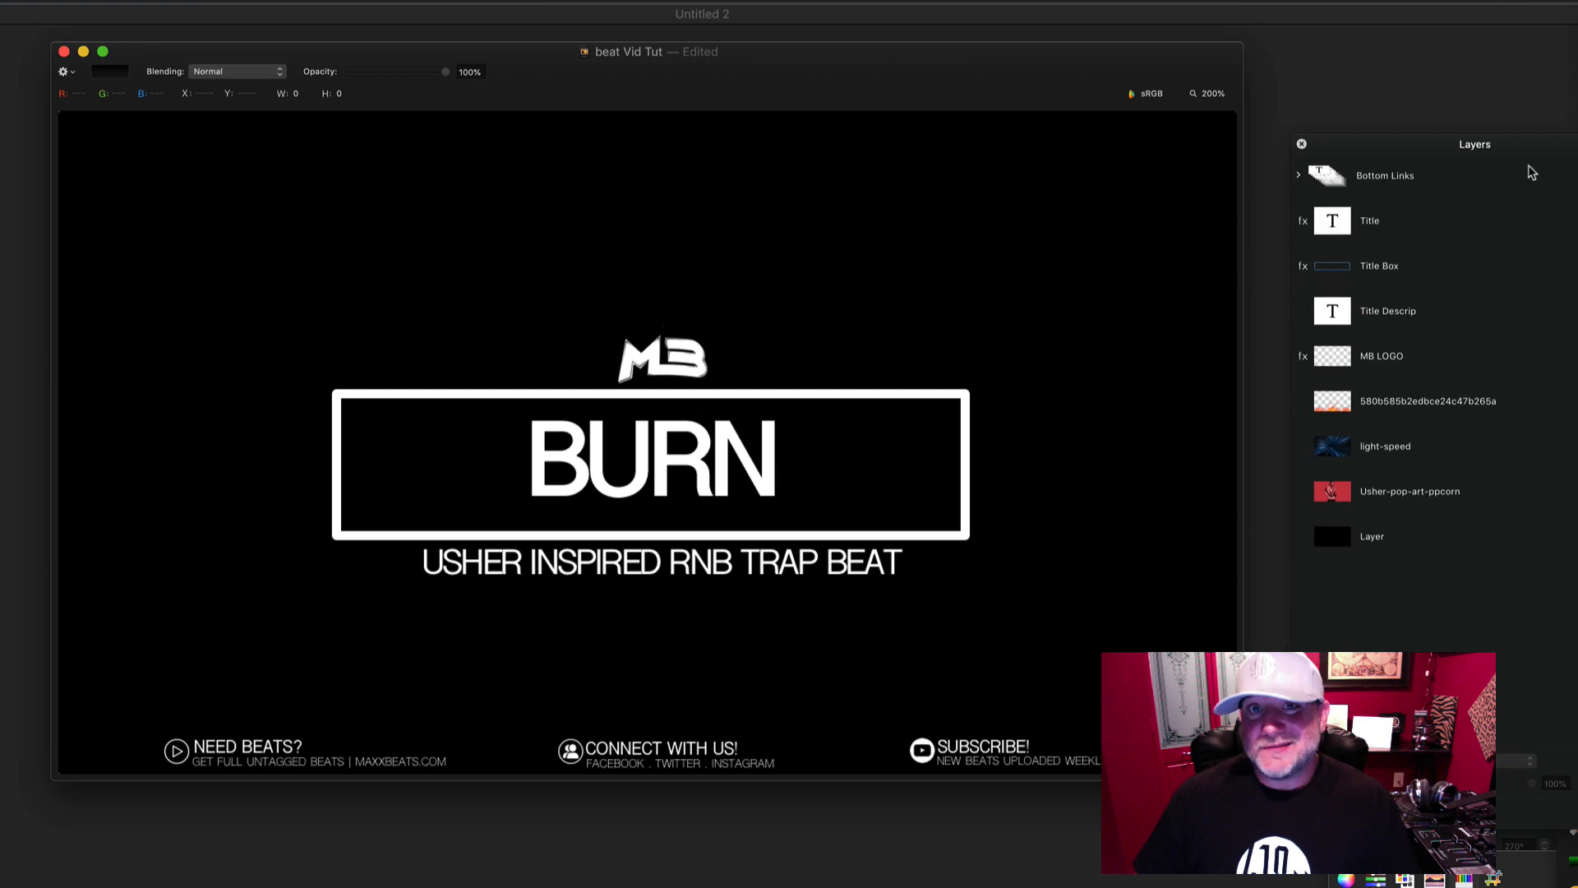
pyautogui.moveTo(1529, 160)
pyautogui.mouseDown()
pyautogui.moveTo(1434, 324)
pyautogui.moveTo(1536, 165)
pyautogui.mouseUp()
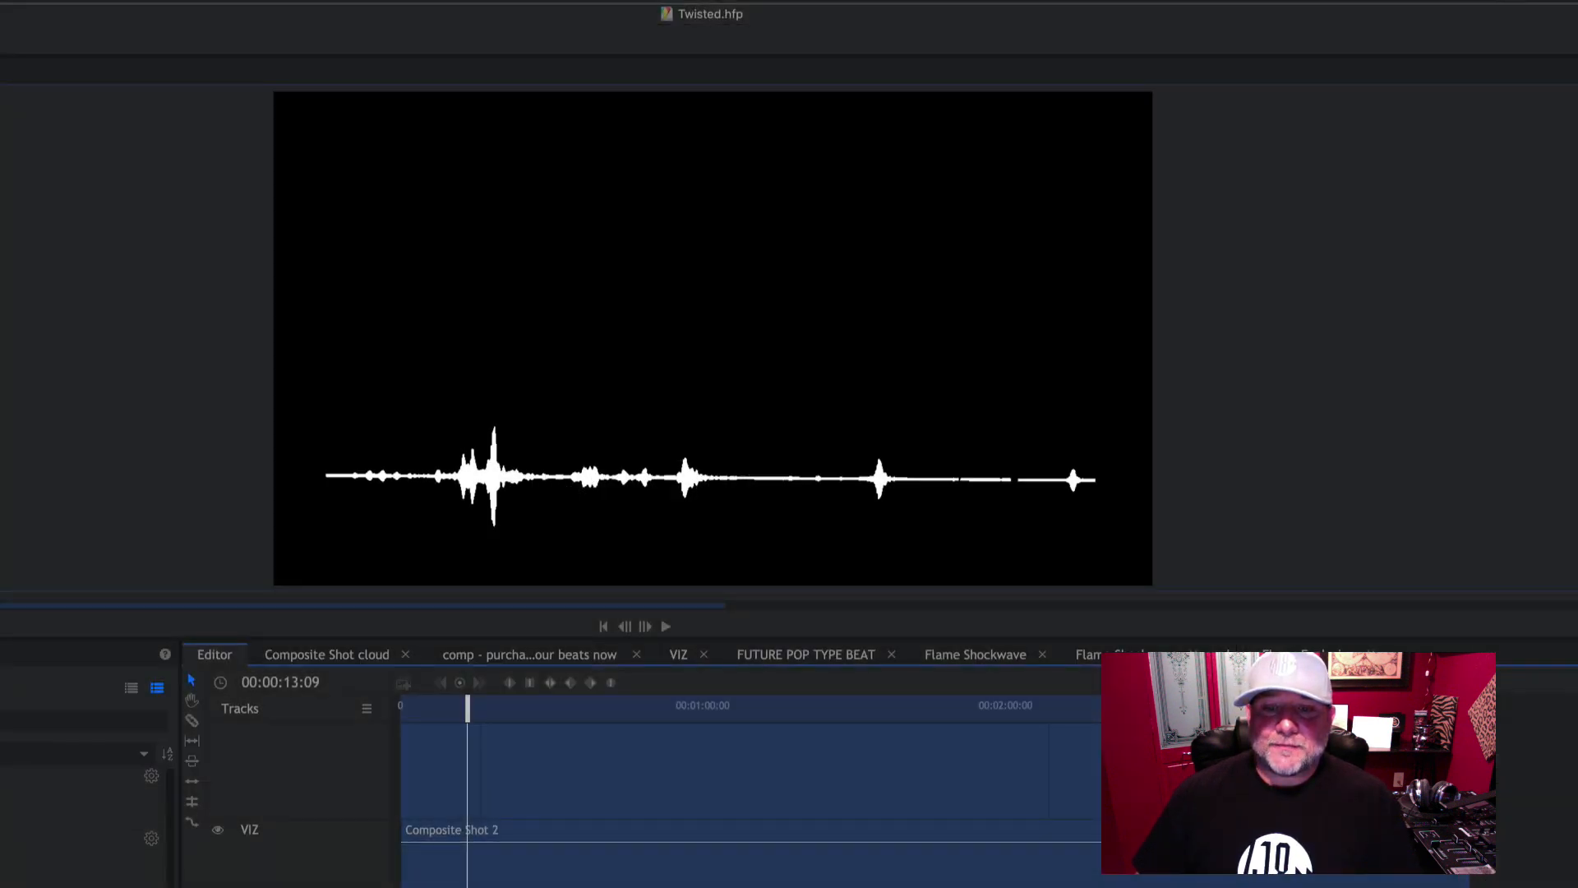
# - Return to the beat Vid Tut design in Pixelmator and change the title text inside the box to "DARK"
pyautogui.press('super+Tab')
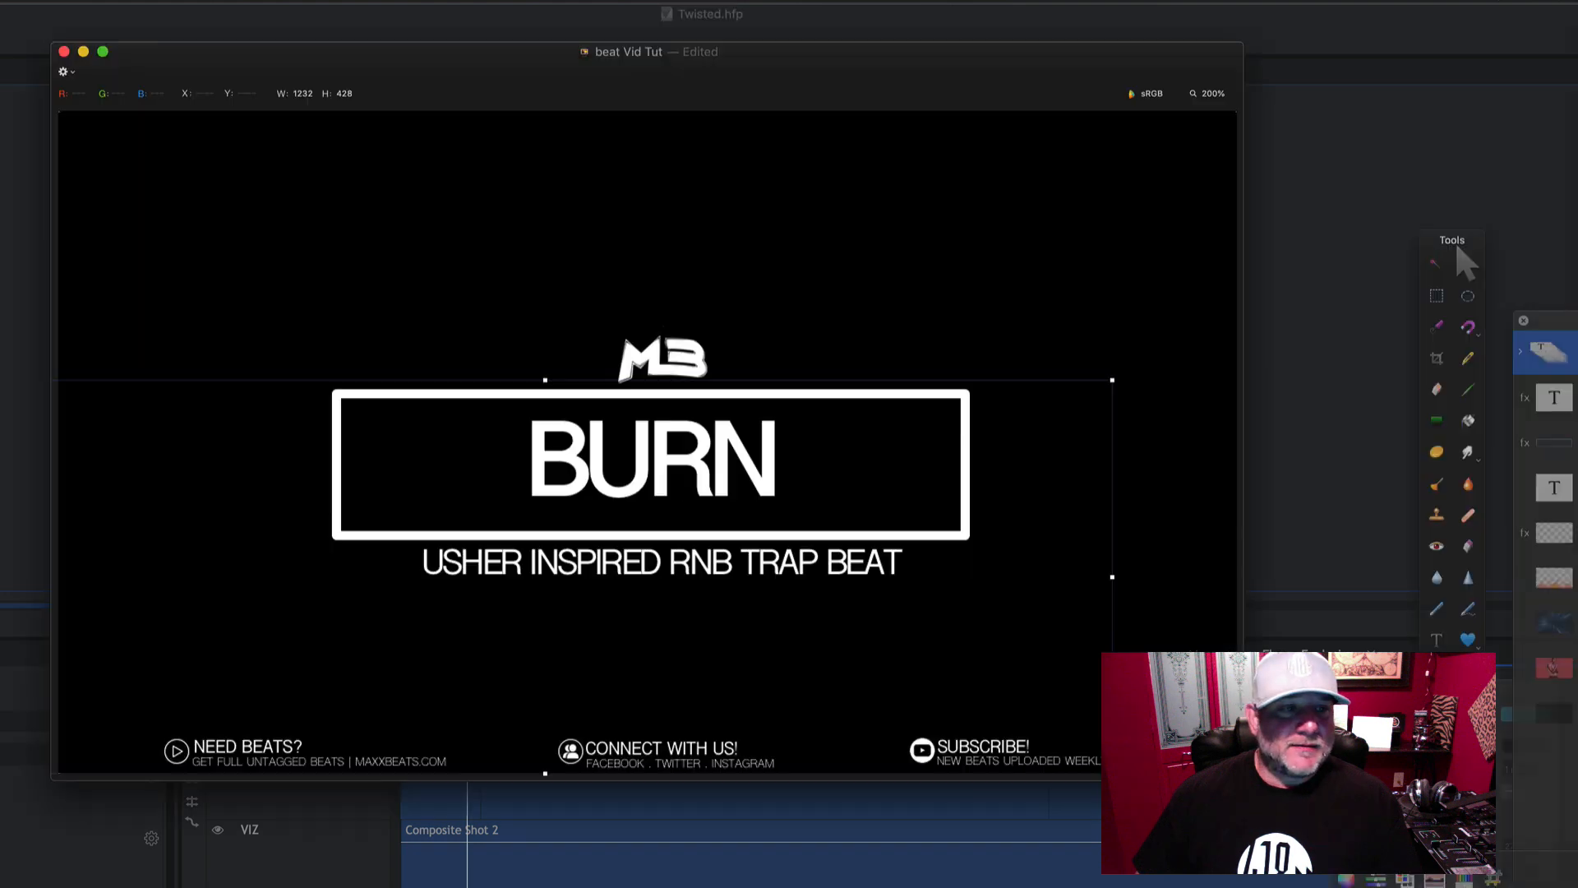
pyautogui.click(759, 466)
pyautogui.doubleClick(757, 464)
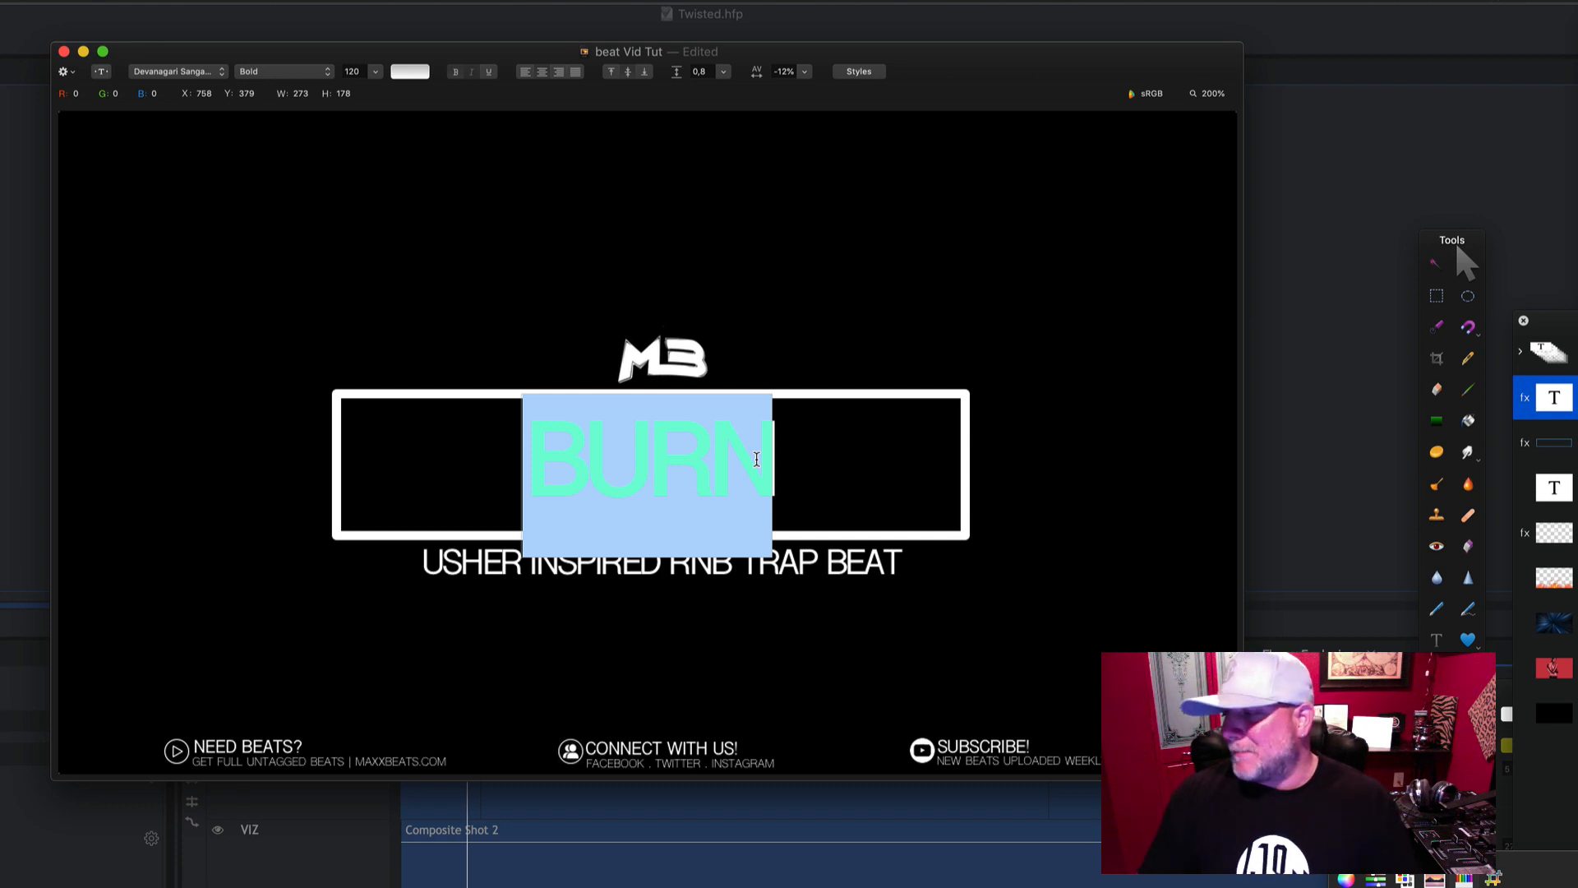
pyautogui.write('DARK')
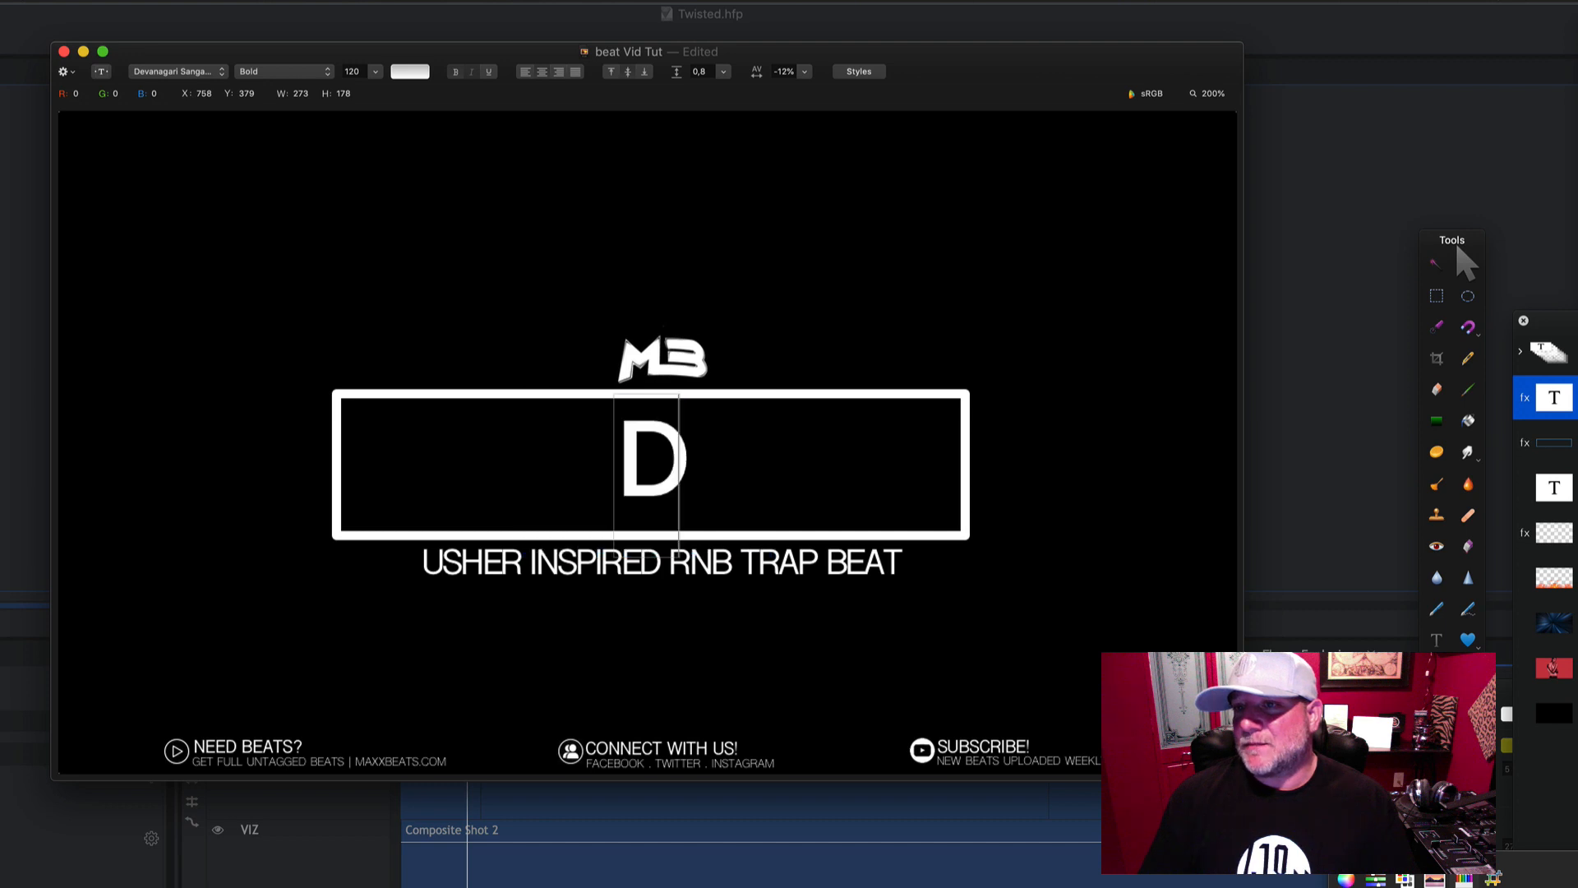
pyautogui.click(986, 363)
# - Replace the description text below the title box with "Hip Hop Trap"
pyautogui.click(757, 548)
pyautogui.doubleClick(715, 577)
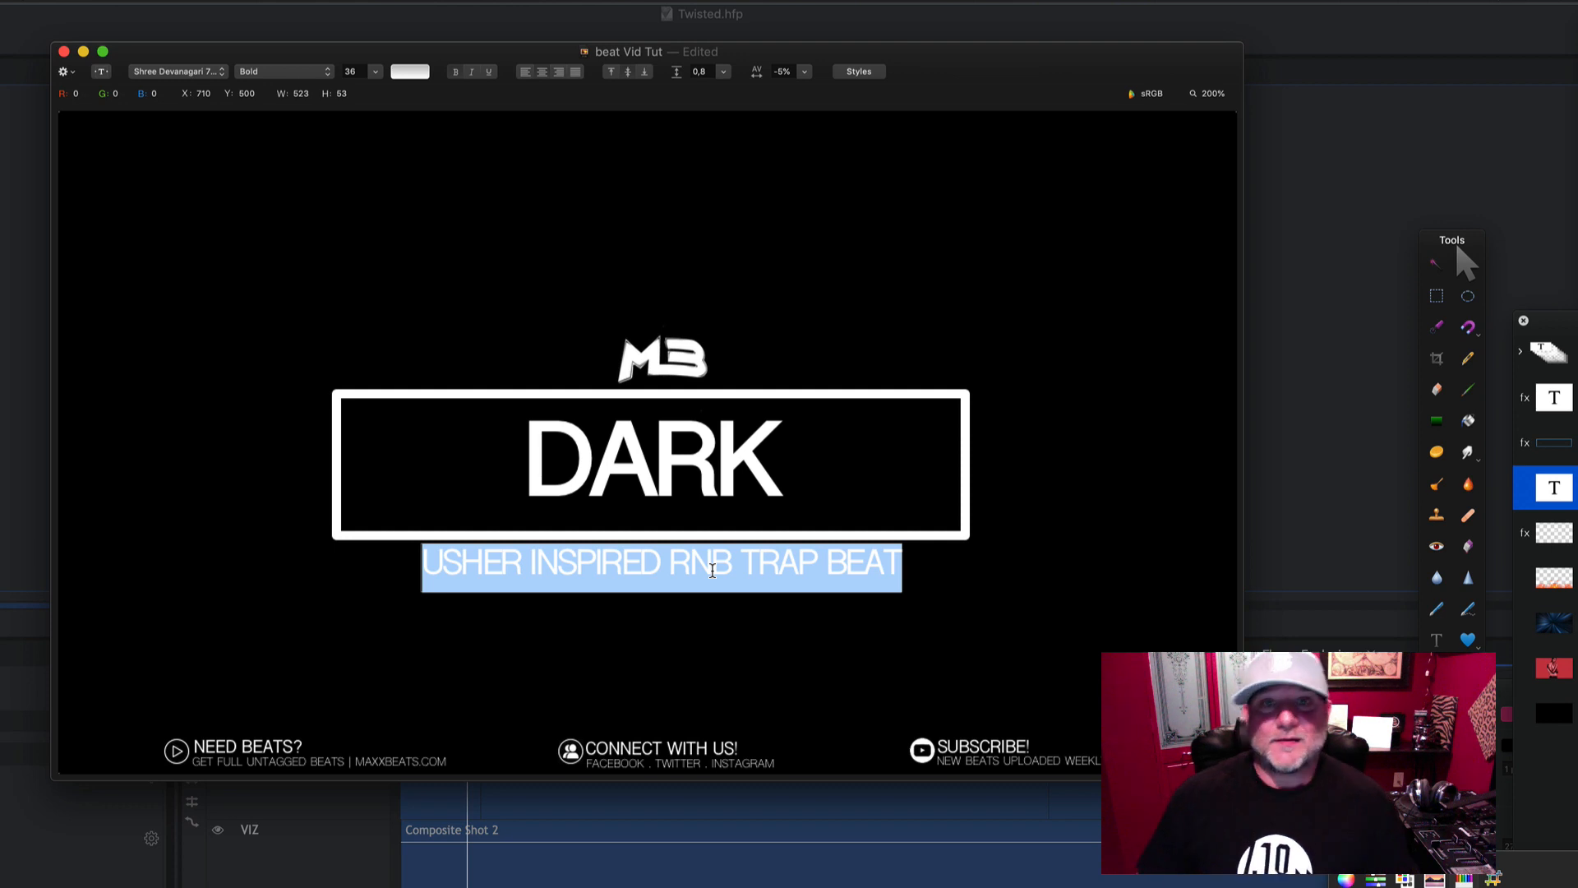
pyautogui.write('Hiop Hop')
pyautogui.press('BackSpace')
pyautogui.press('BackSpace')
pyautogui.press('BackSpace')
pyautogui.press('BackSpace')
pyautogui.press('BackSpace')
pyautogui.press('BackSpace')
pyautogui.write('p H')
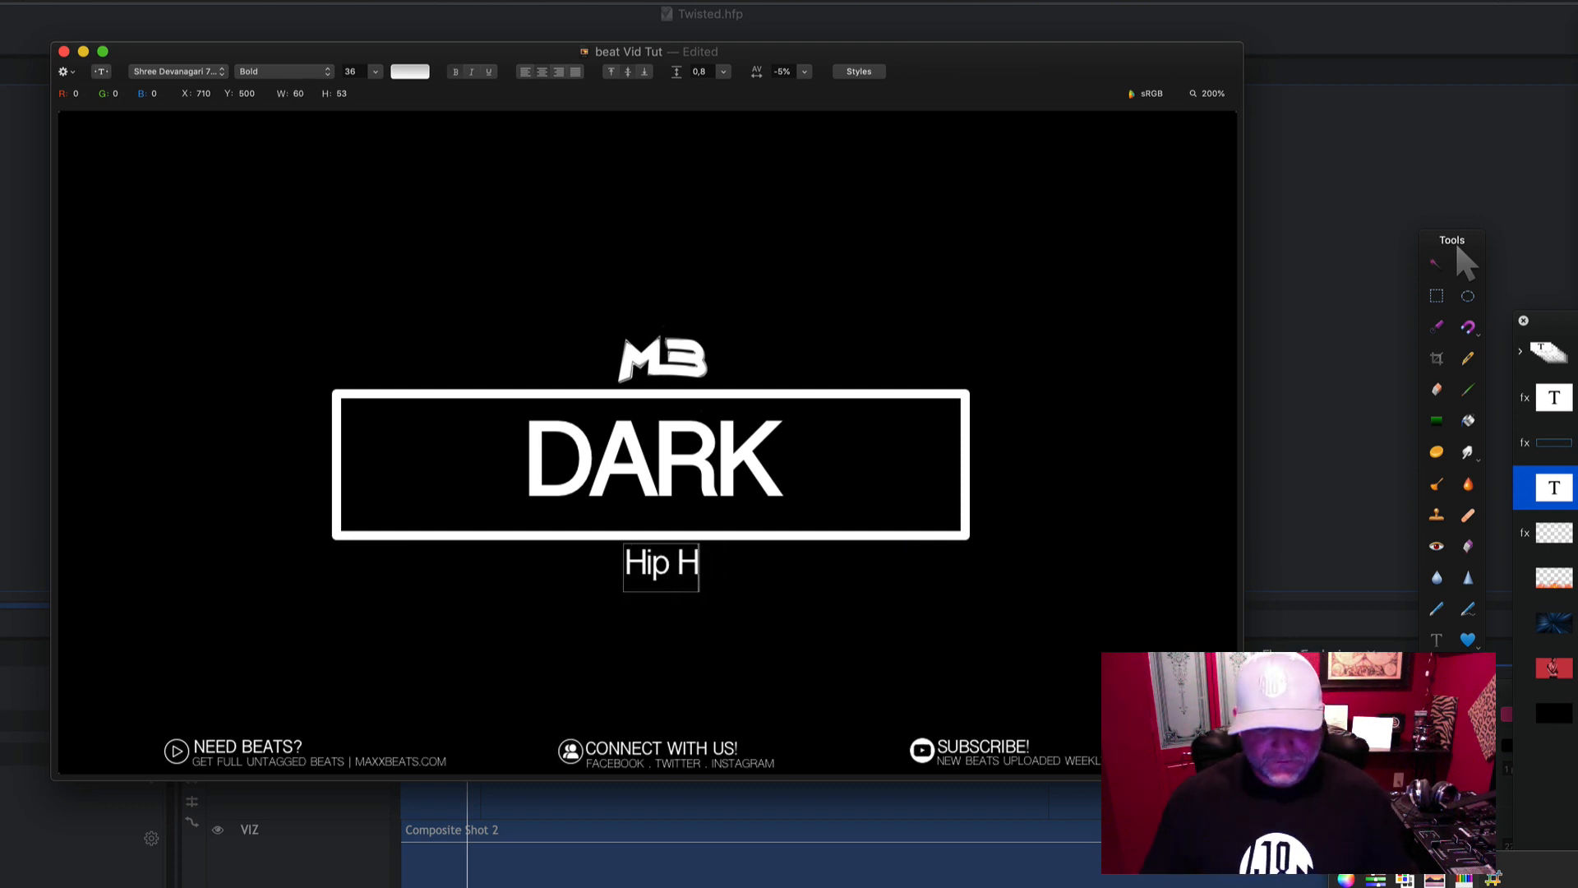
pyautogui.write('op rap')
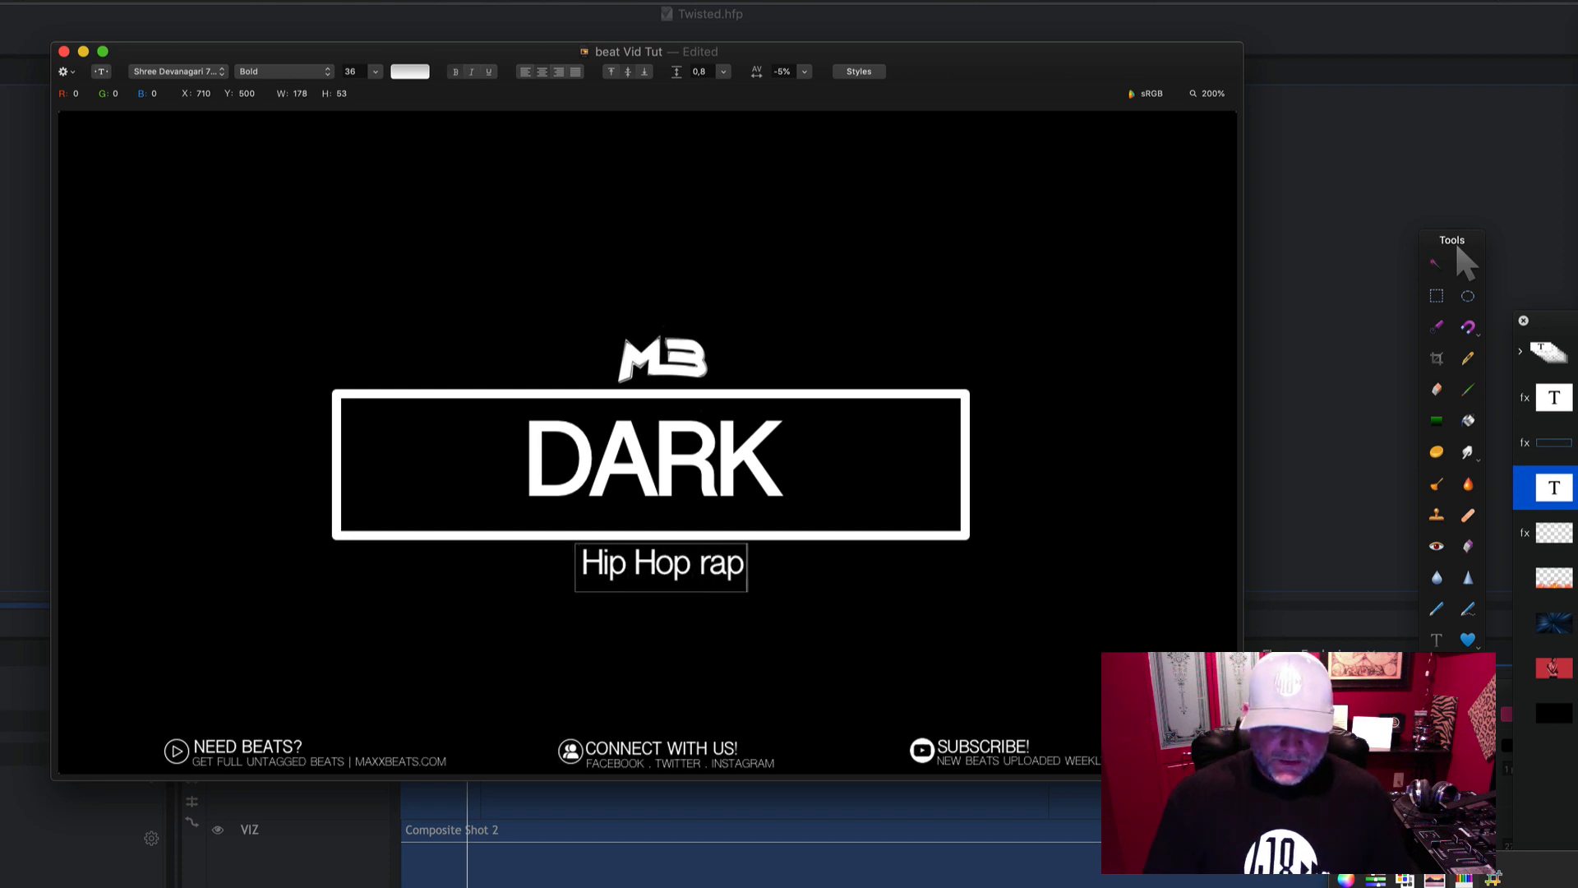
pyautogui.press('BackSpace')
pyautogui.press('BackSpace')
pyautogui.press('BackSpace')
pyautogui.press('BackSpace')
pyautogui.write('Trap')
# - Extend the description with a leading "Piano" and a trailing "Beat" so it reads "Piano Hip Hop Trap Beat"
pyautogui.click(580, 562)
pyautogui.write('Piano')
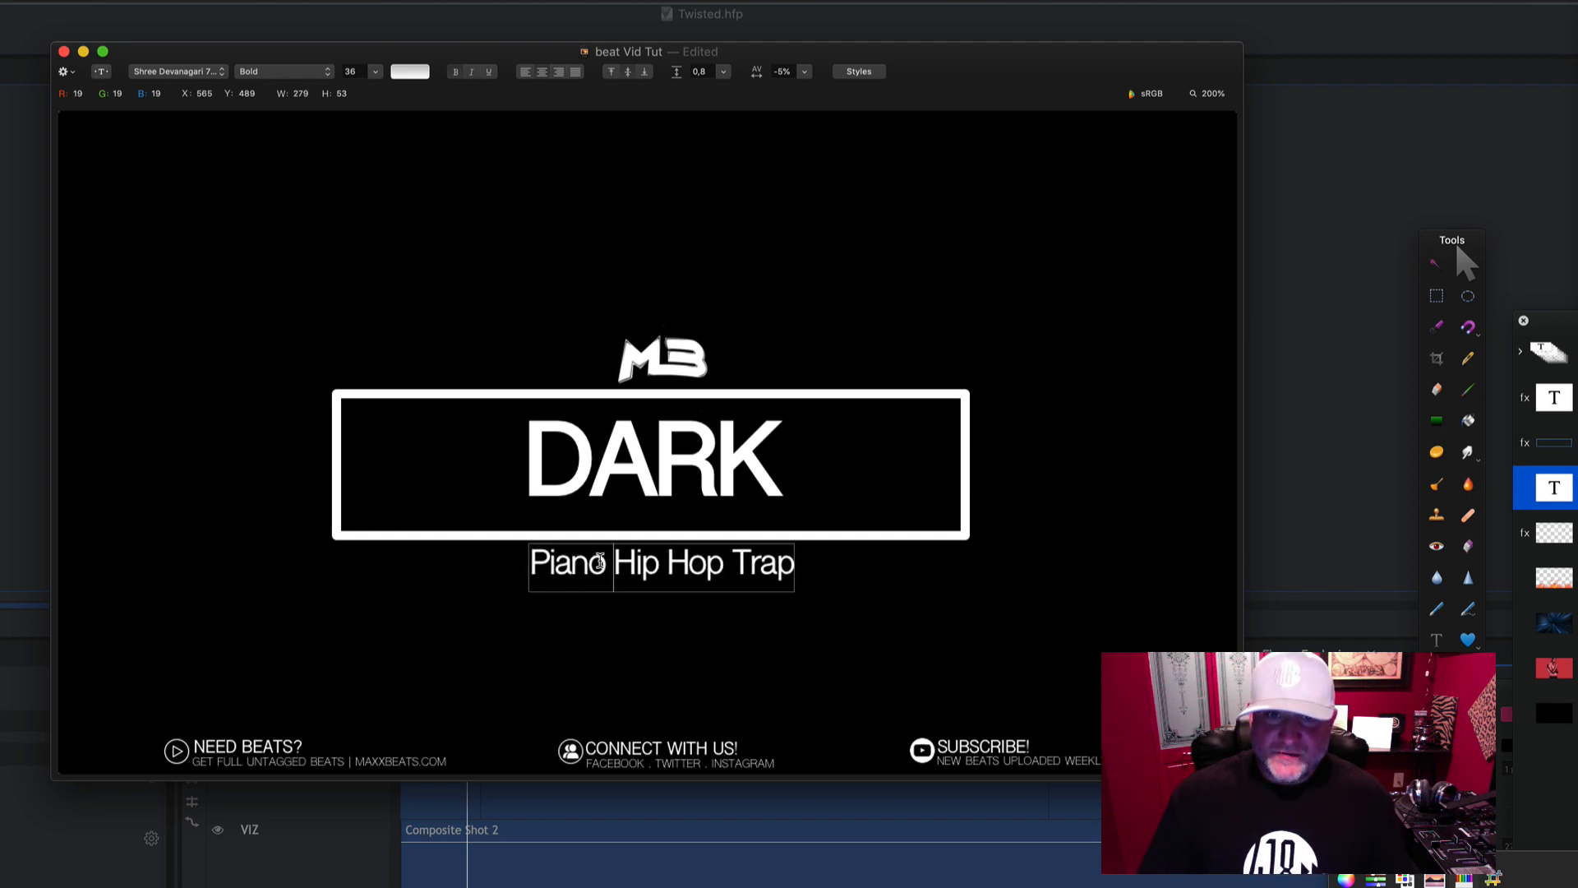
pyautogui.click(792, 566)
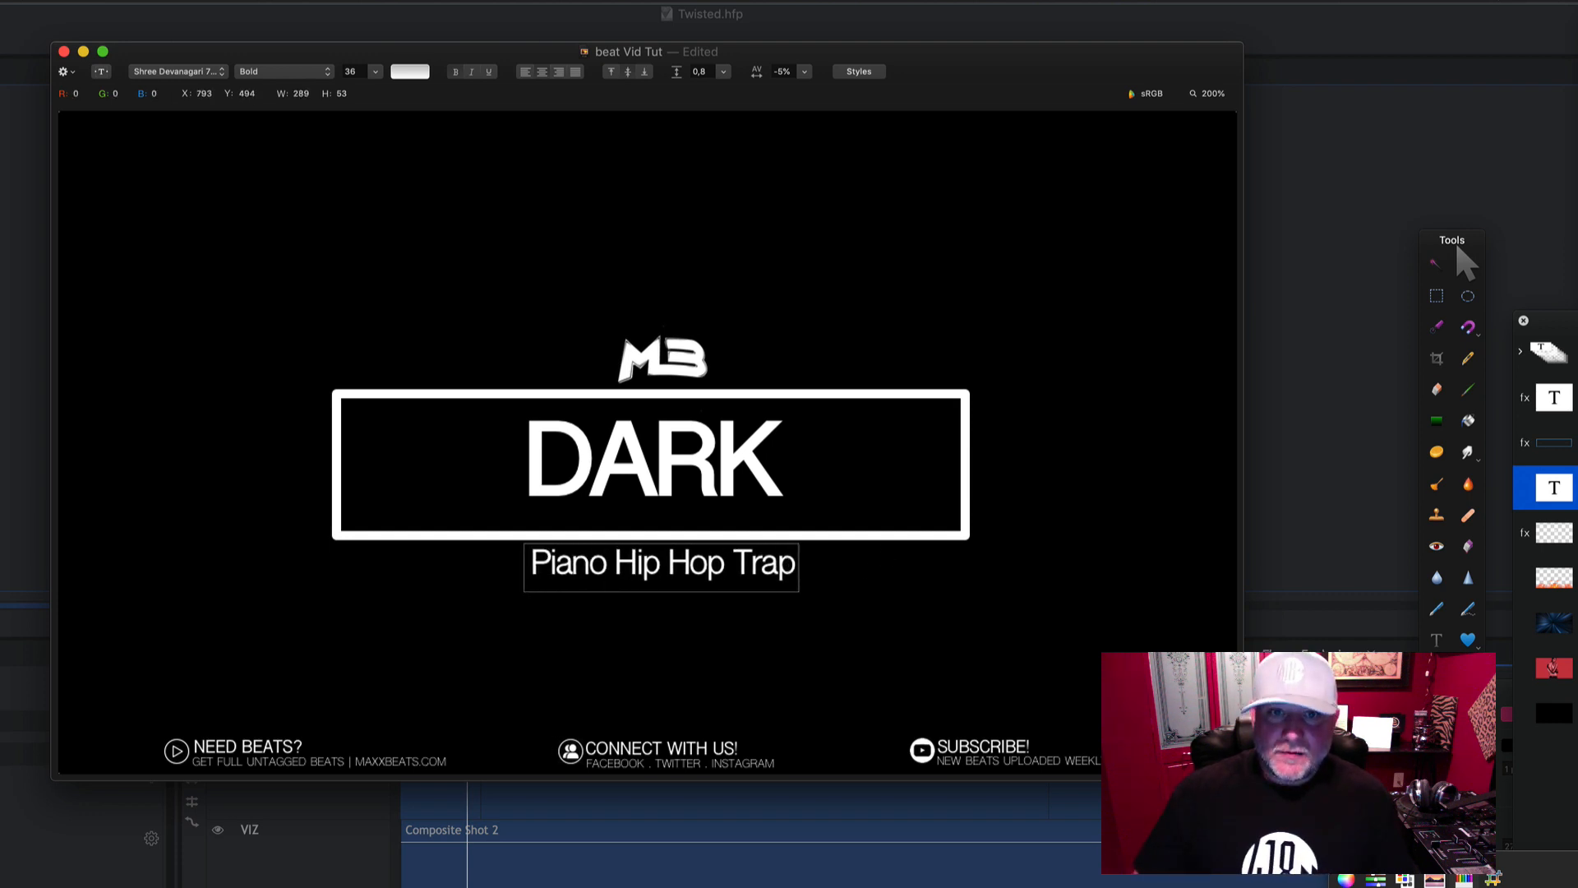
pyautogui.write('BEAT')
pyautogui.doubleClick(828, 562)
pyautogui.write('BEAT')
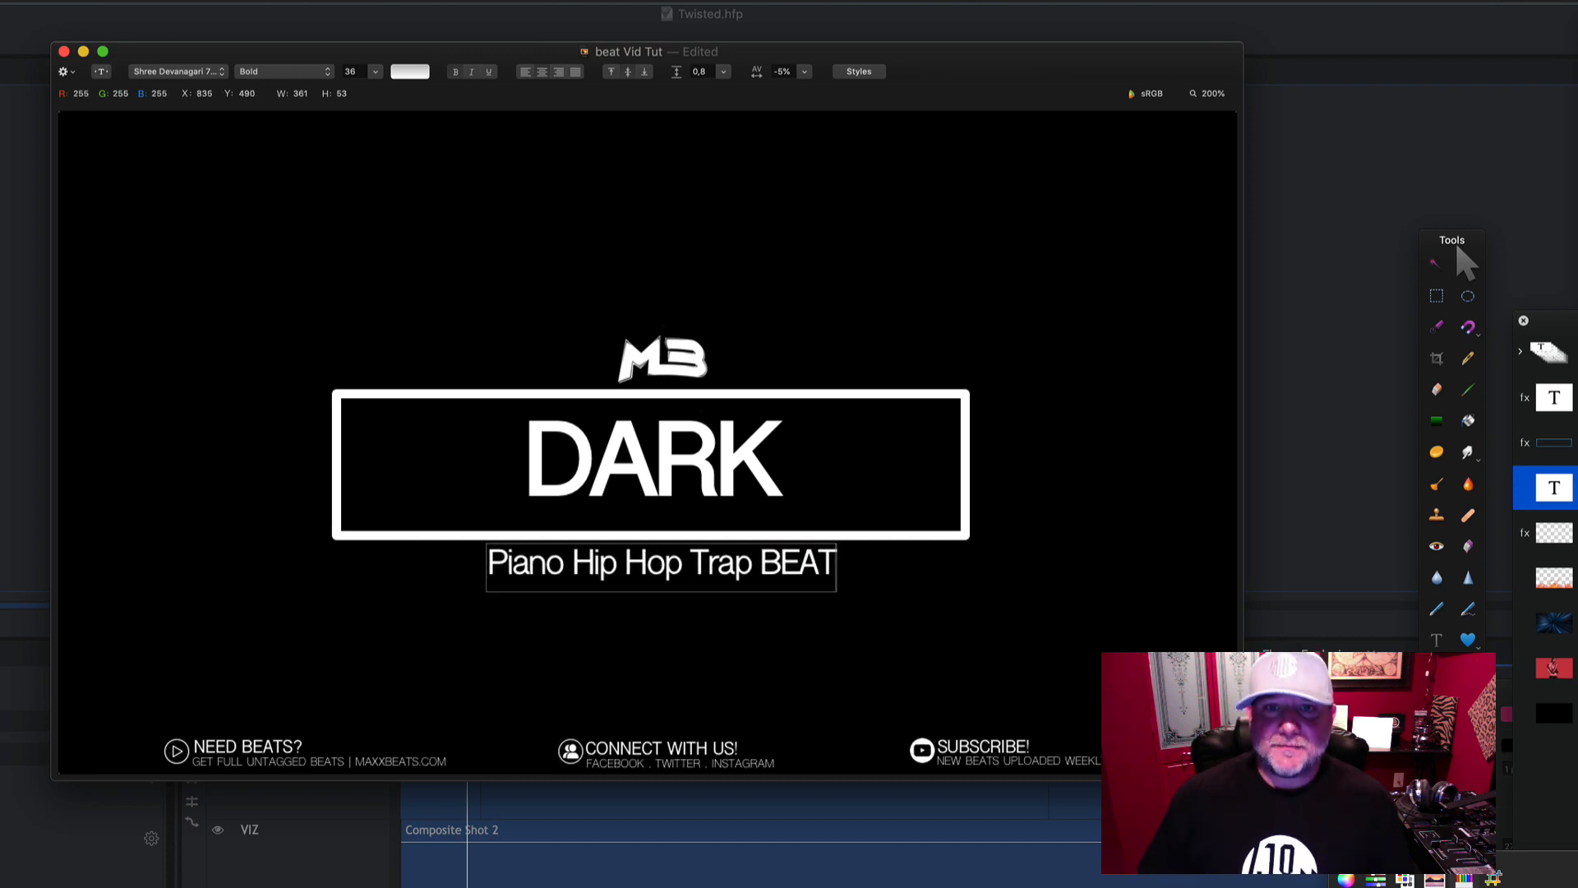
pyautogui.press('BackSpace')
pyautogui.press('BackSpace')
pyautogui.press('BackSpace')
pyautogui.write('eat')
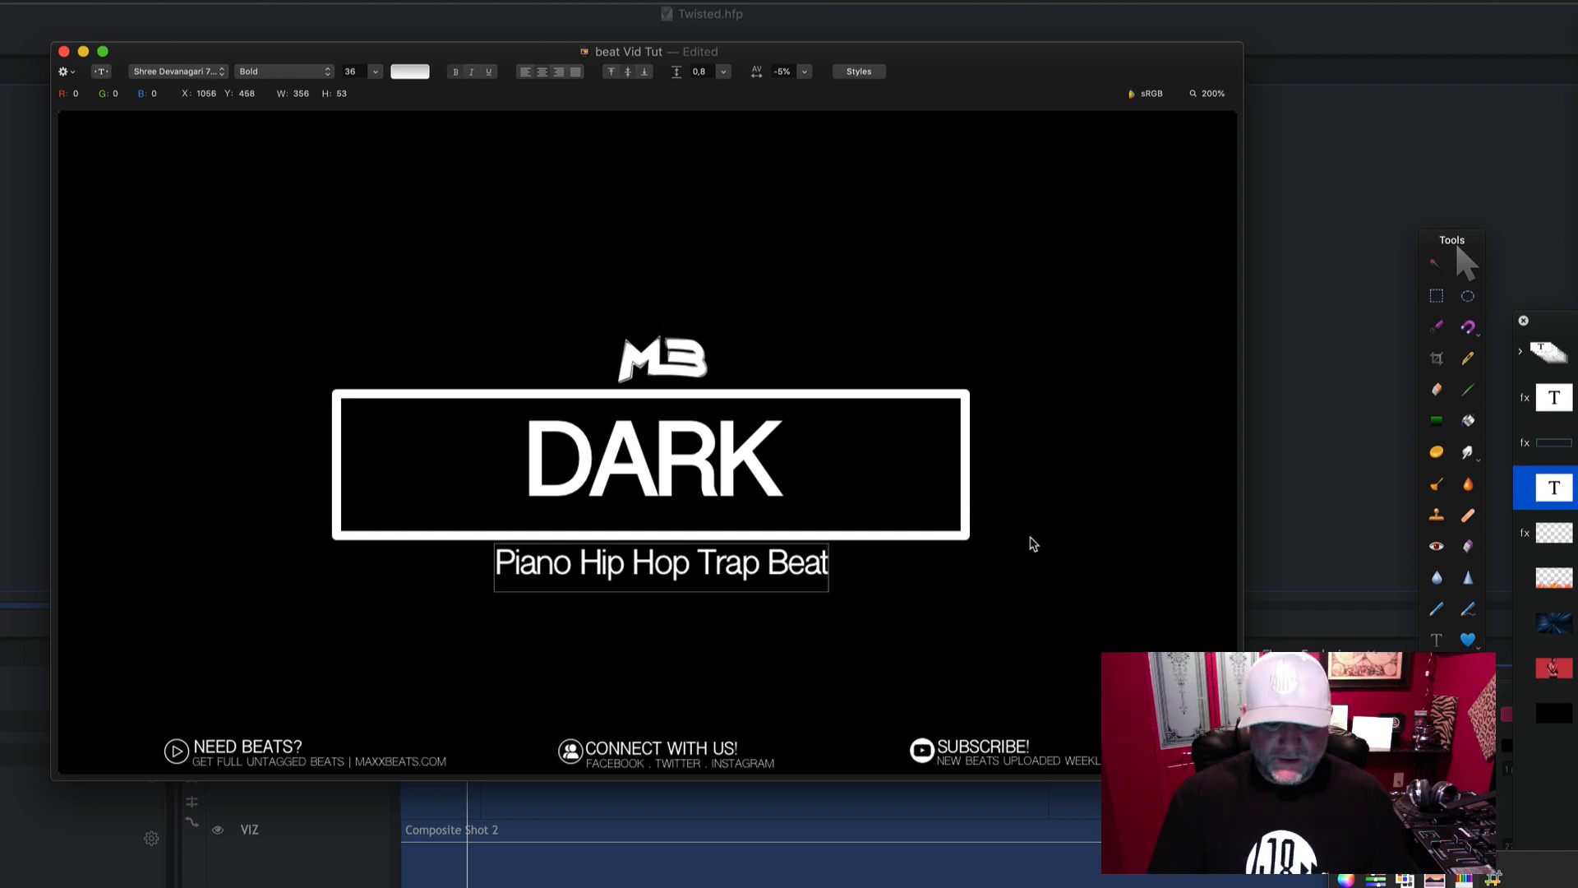
pyautogui.click(1034, 539)
# - Select the bottom links, logo, title, description and black background in turn to review the template's elements
pyautogui.click(1017, 756)
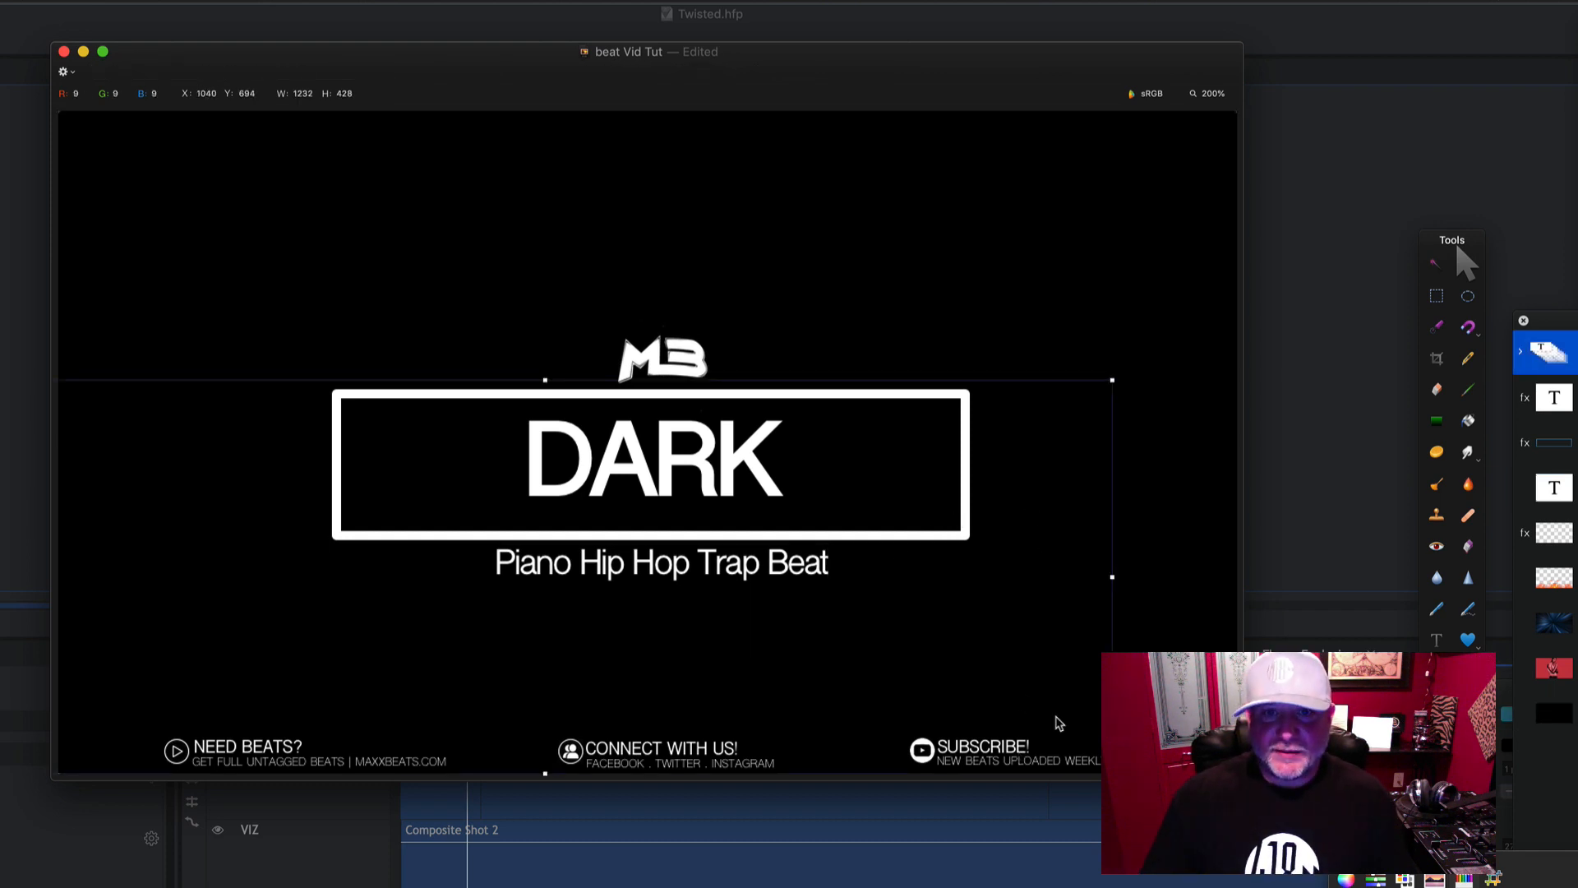
pyautogui.click(637, 328)
pyautogui.click(671, 365)
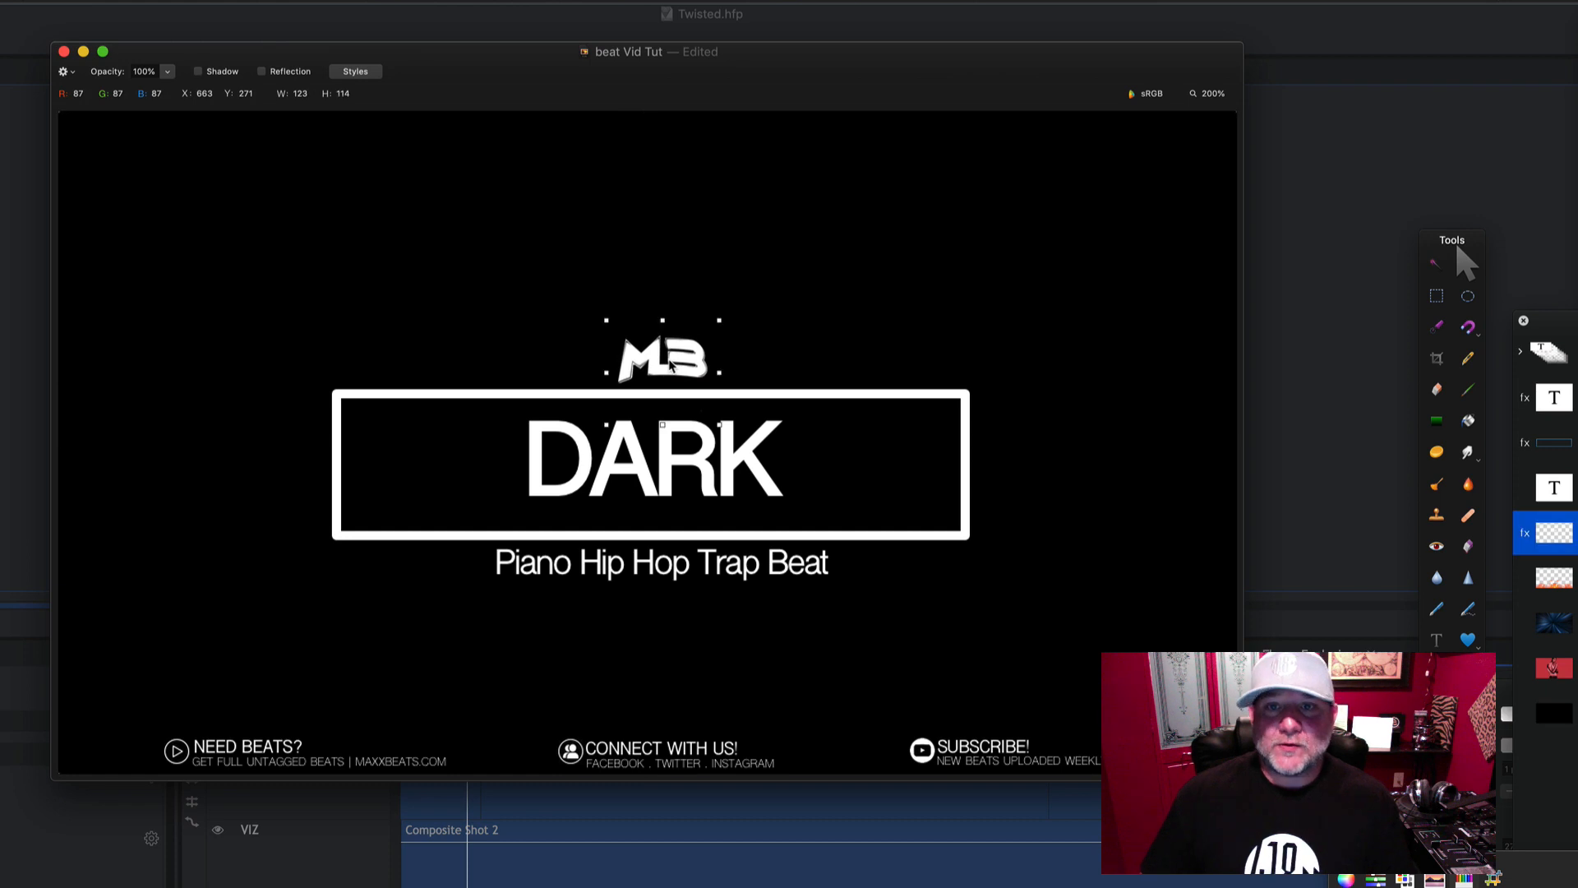
pyautogui.click(692, 466)
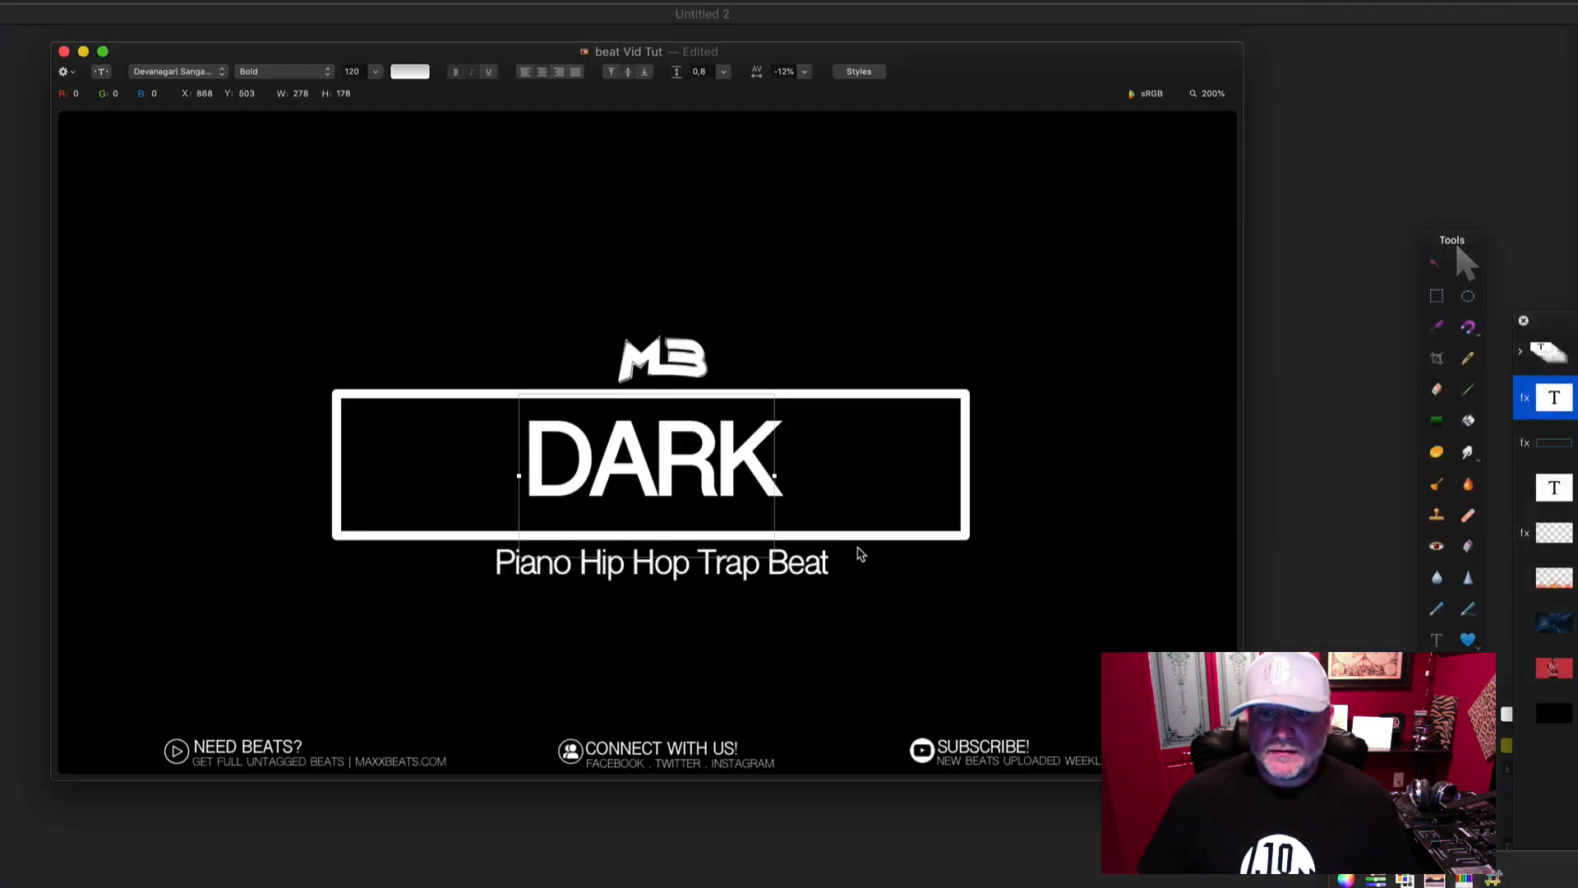
pyautogui.click(712, 455)
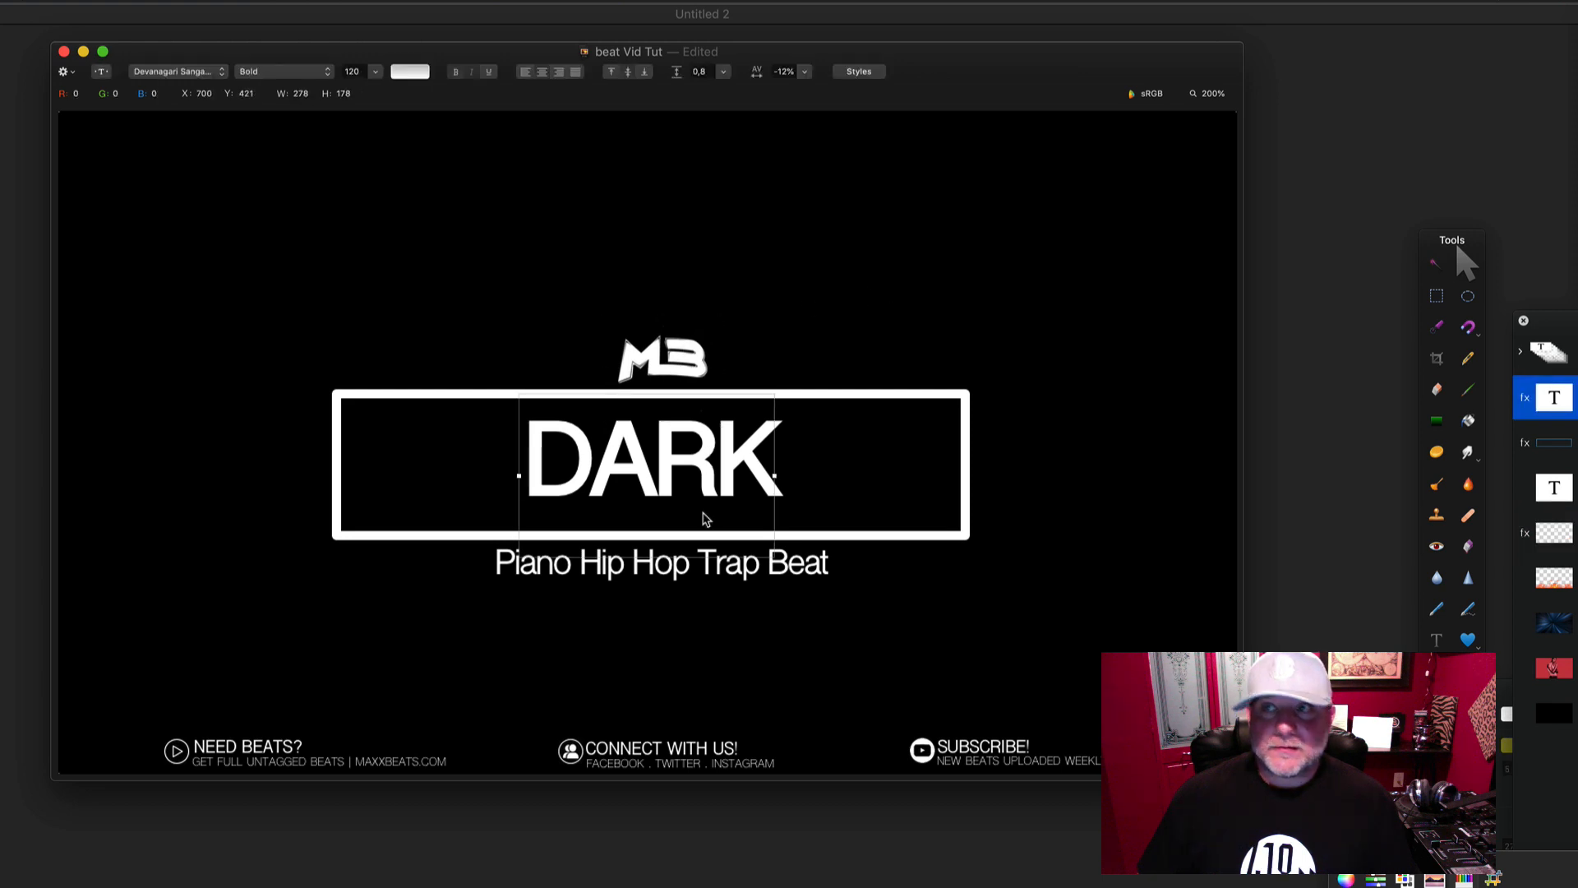
pyautogui.click(703, 563)
pyautogui.click(677, 758)
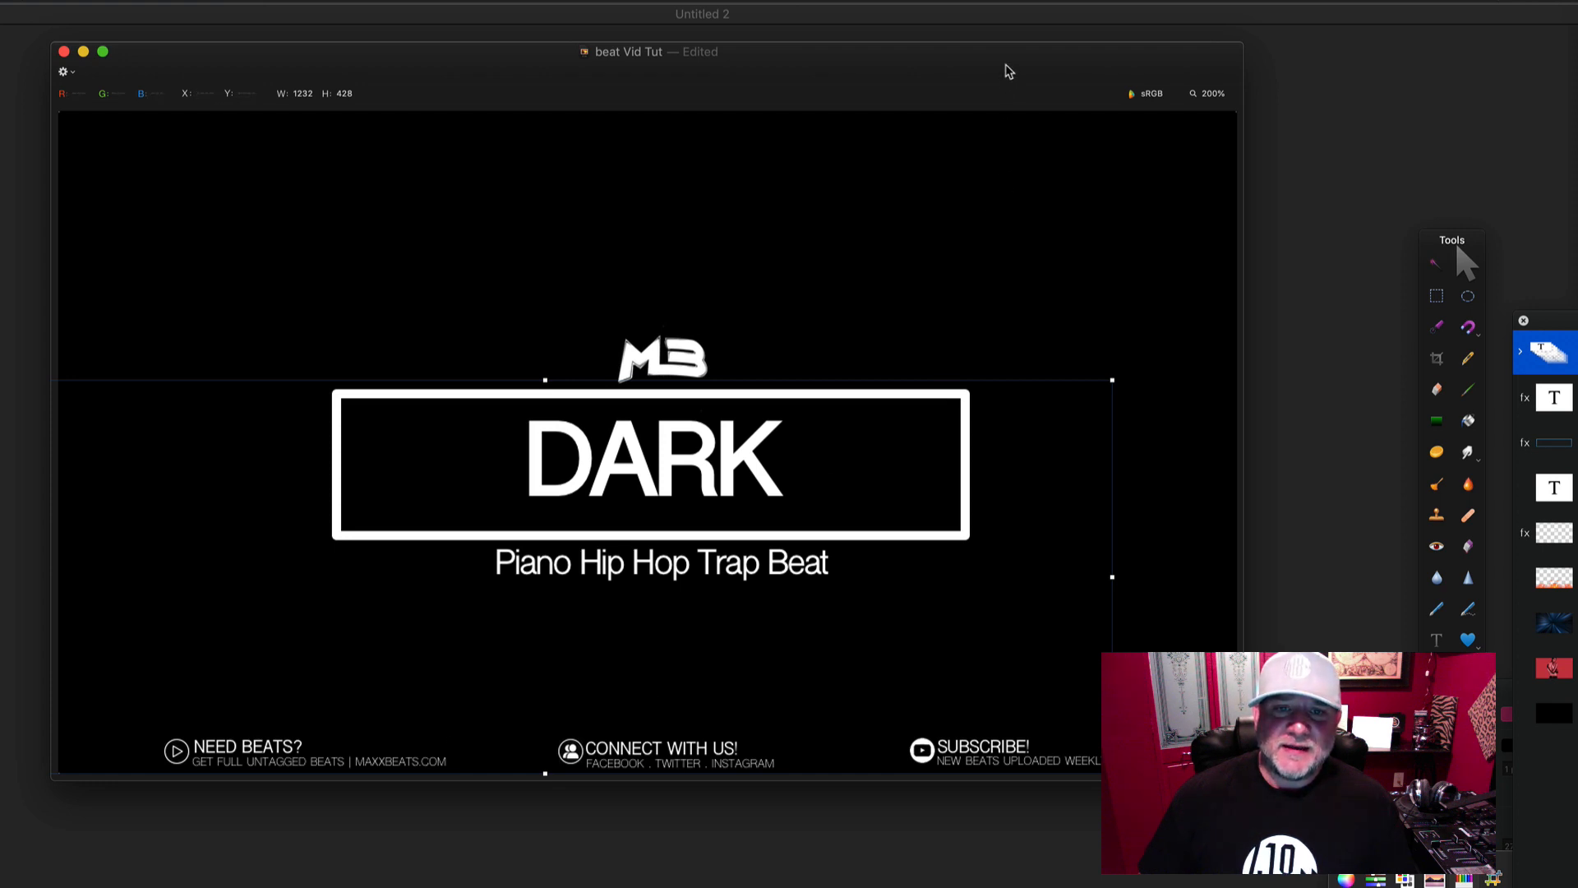
pyautogui.click(1105, 248)
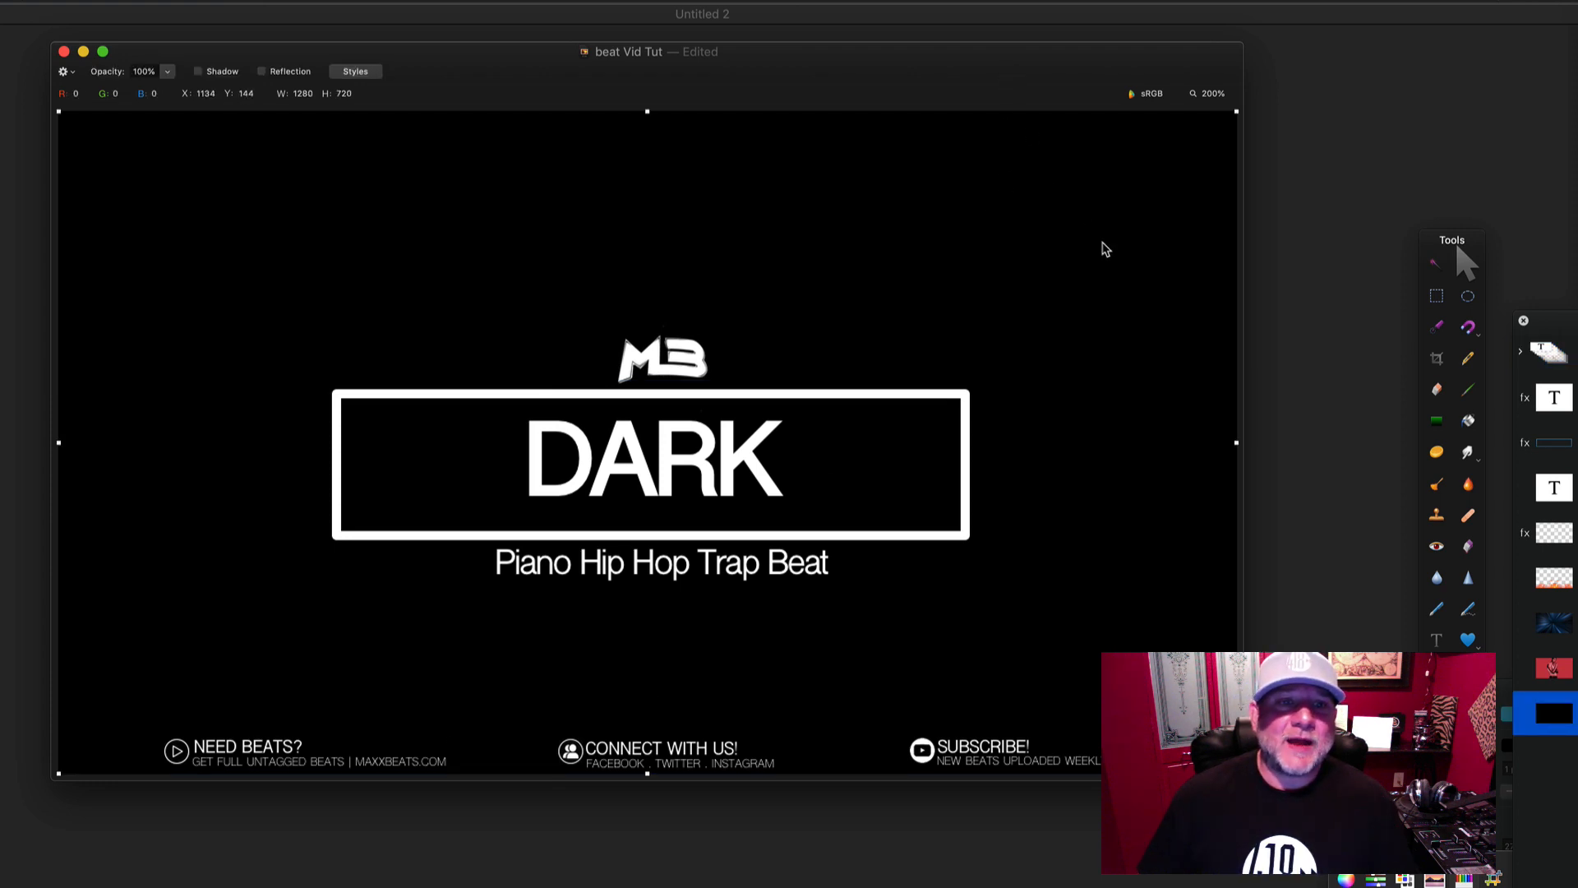
pyautogui.moveTo(1088, 64); pyautogui.dragTo(1126, 54)
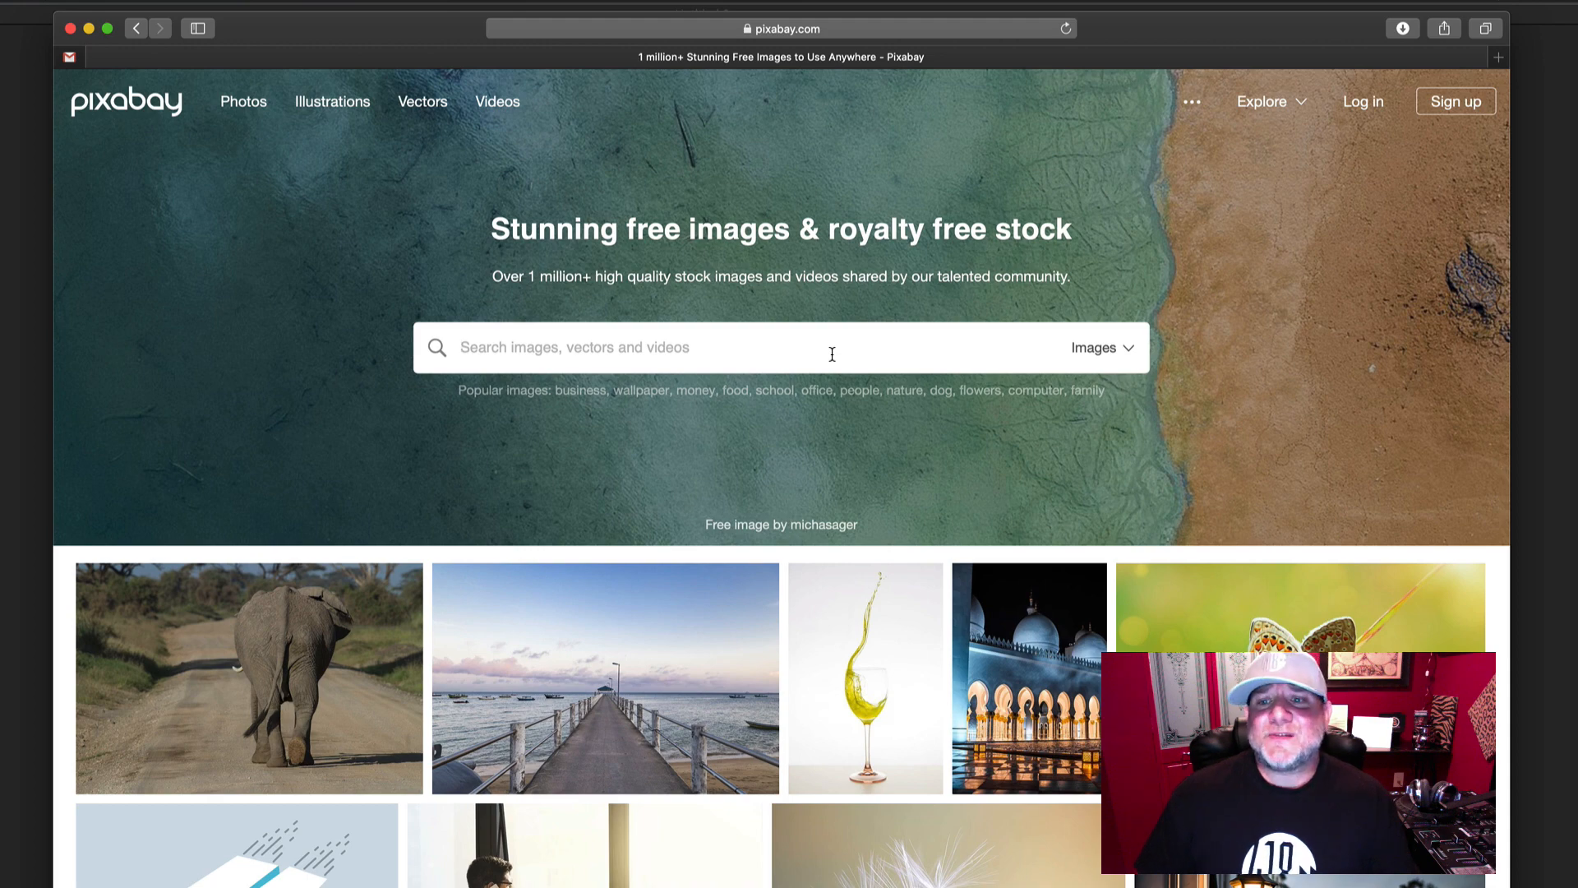
# - Search Pixabay for "piano" images and browse the results for a suitable background photo
pyautogui.write('piano')
pyautogui.press('Return')
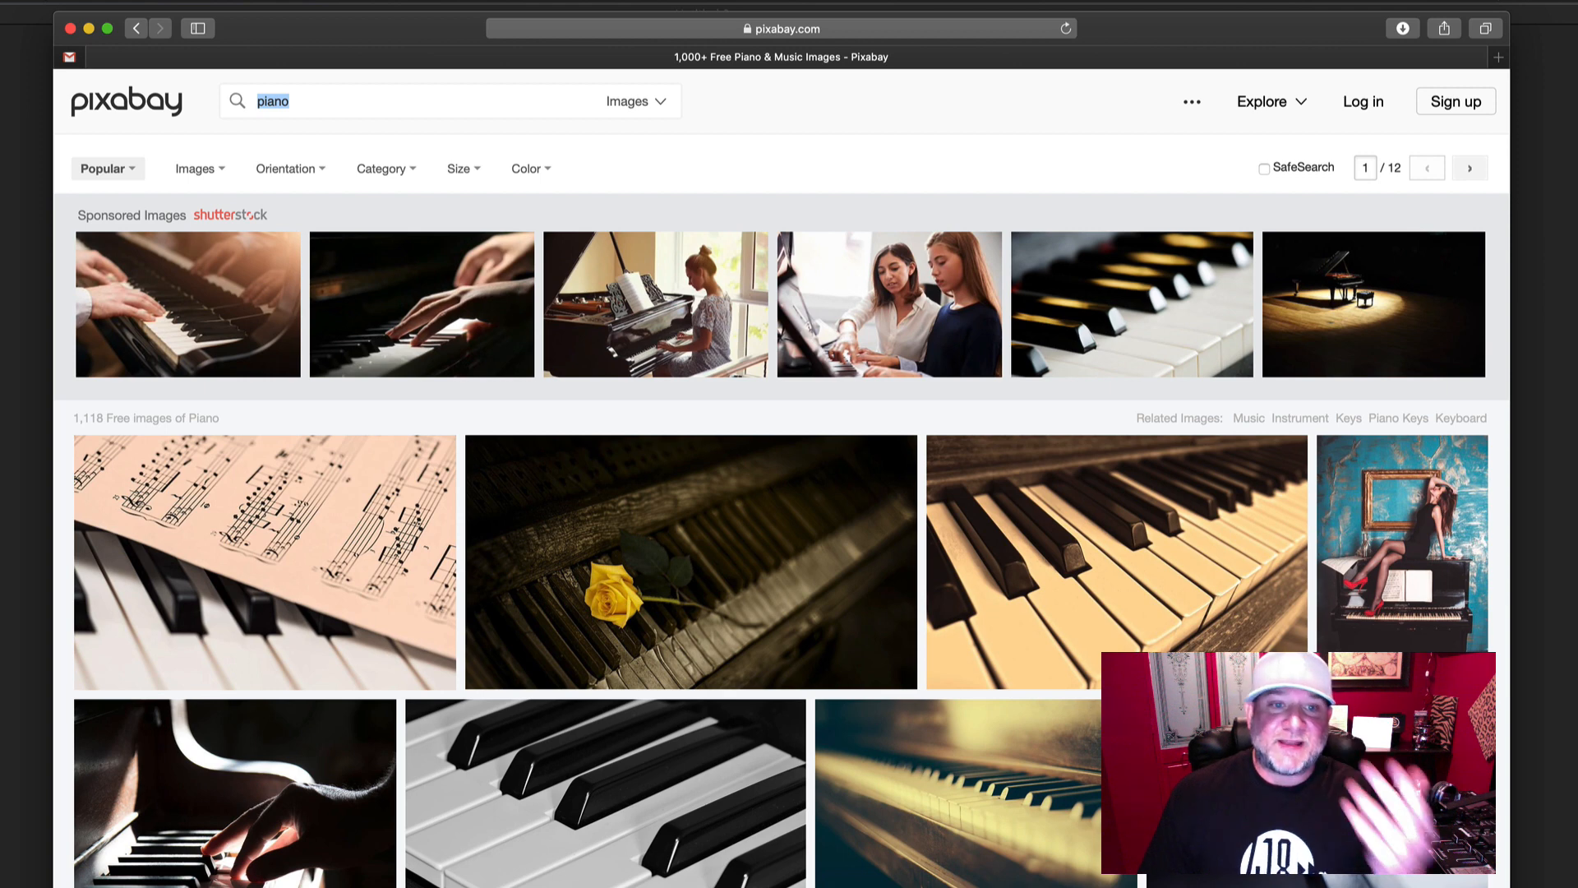
pyautogui.scroll(-4, 904, 740)
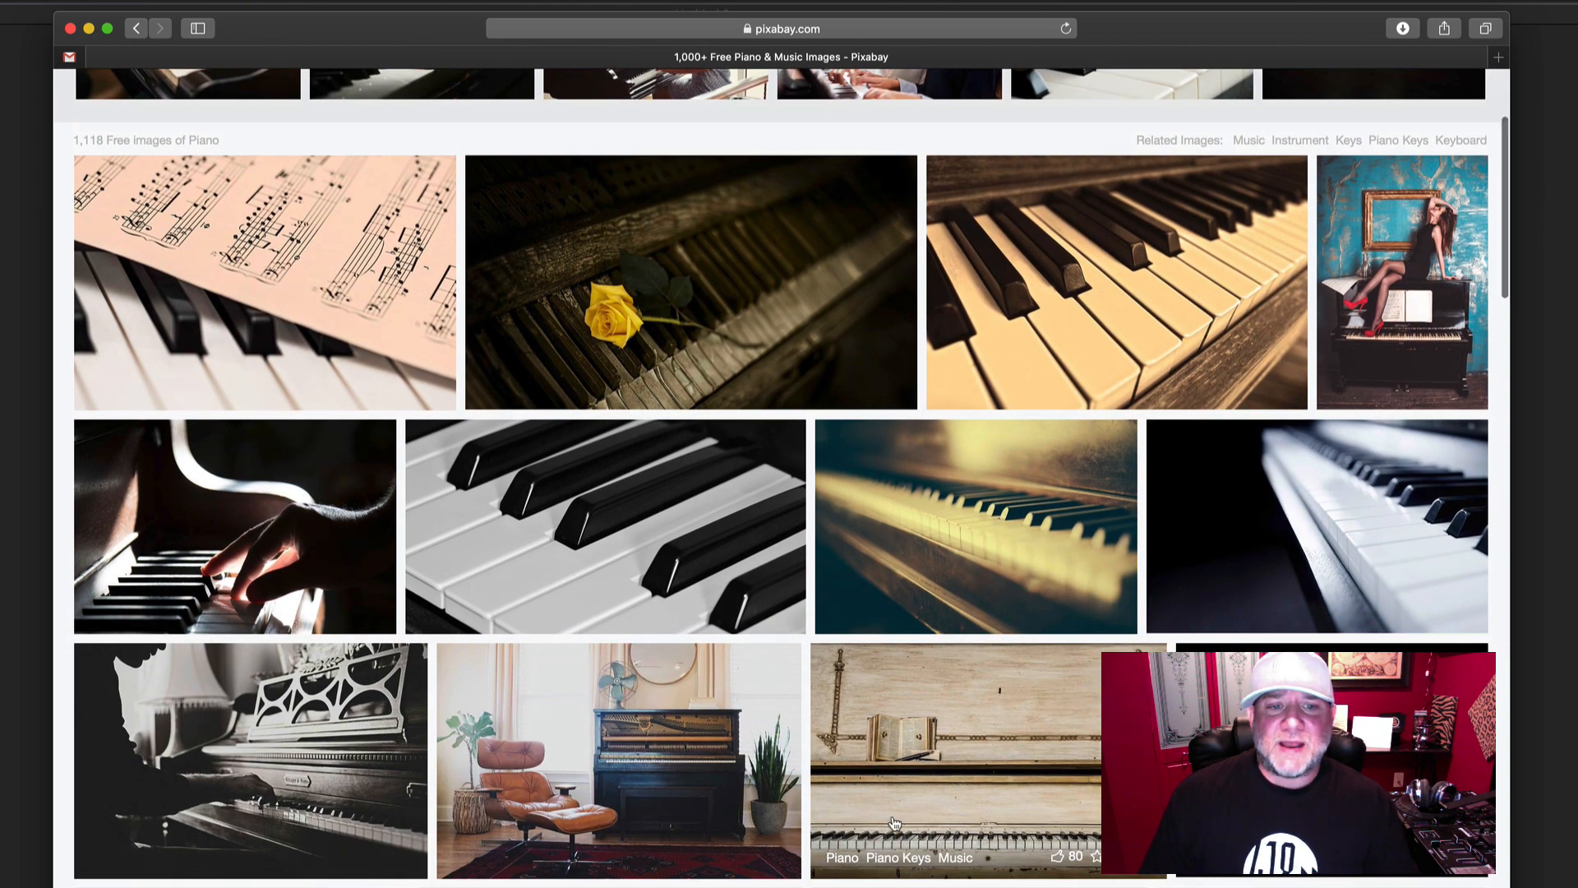
pyautogui.scroll(-6, 915, 814)
pyautogui.scroll(-12, 894, 822)
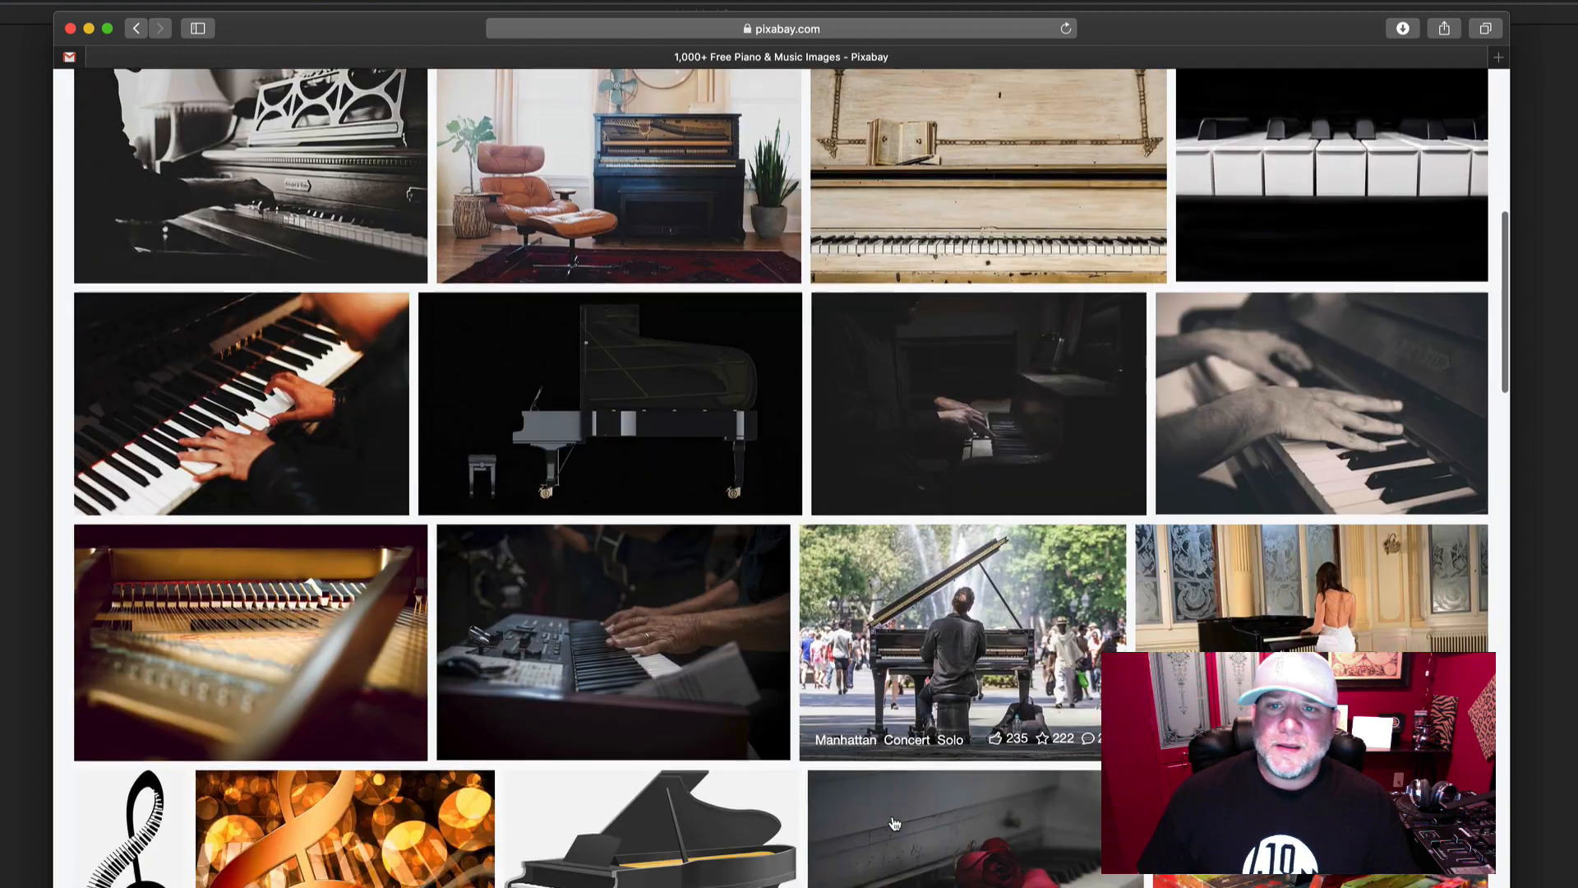
pyautogui.scroll(-10, 894, 822)
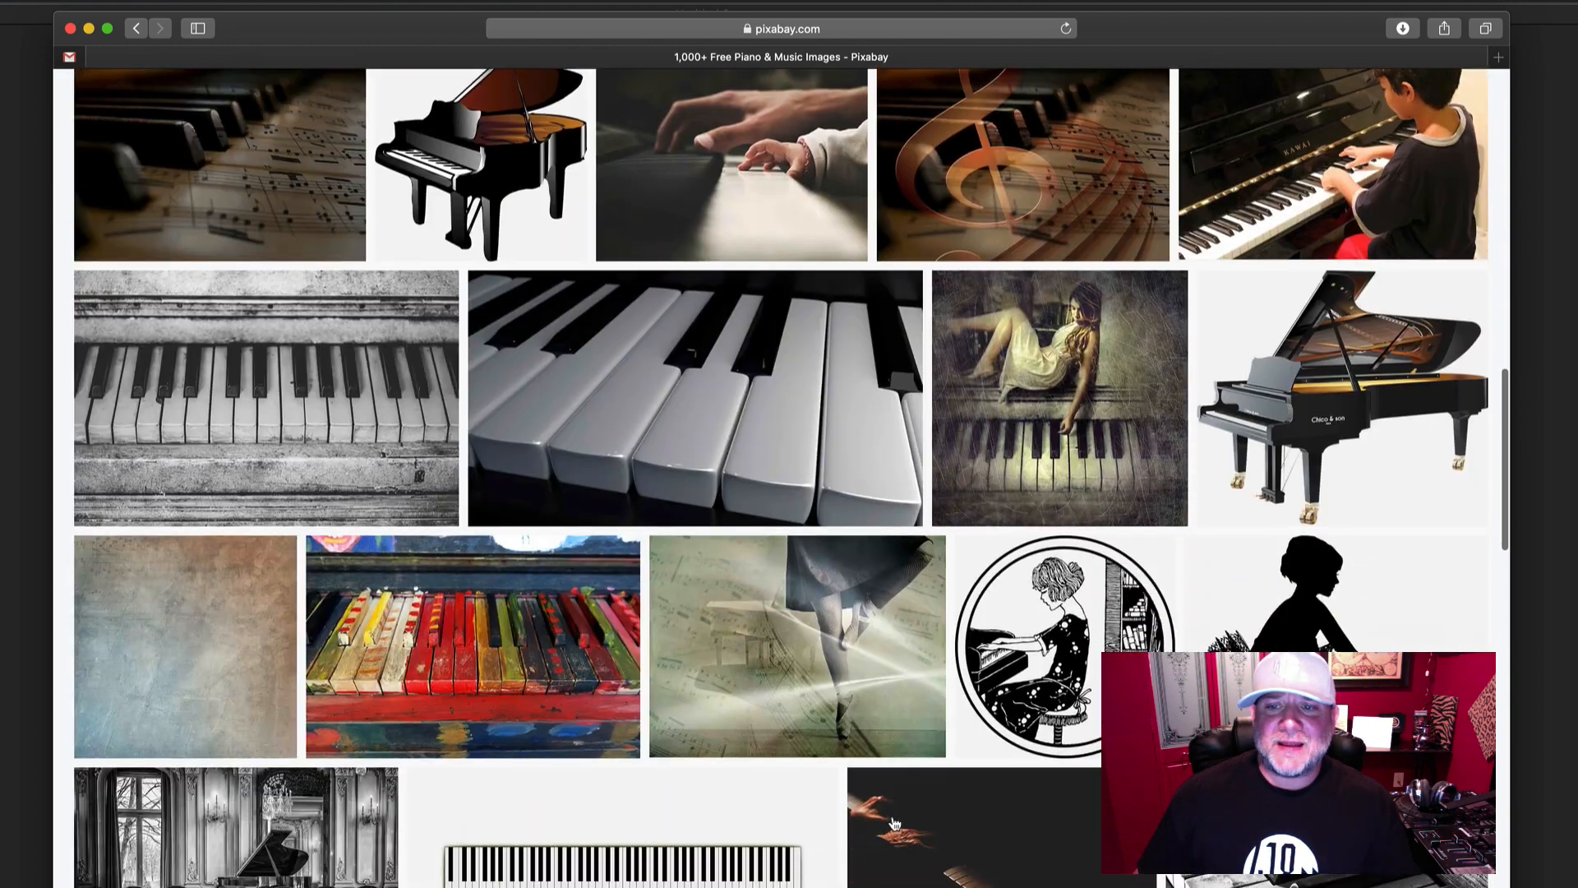
pyautogui.scroll(-14, 867, 814)
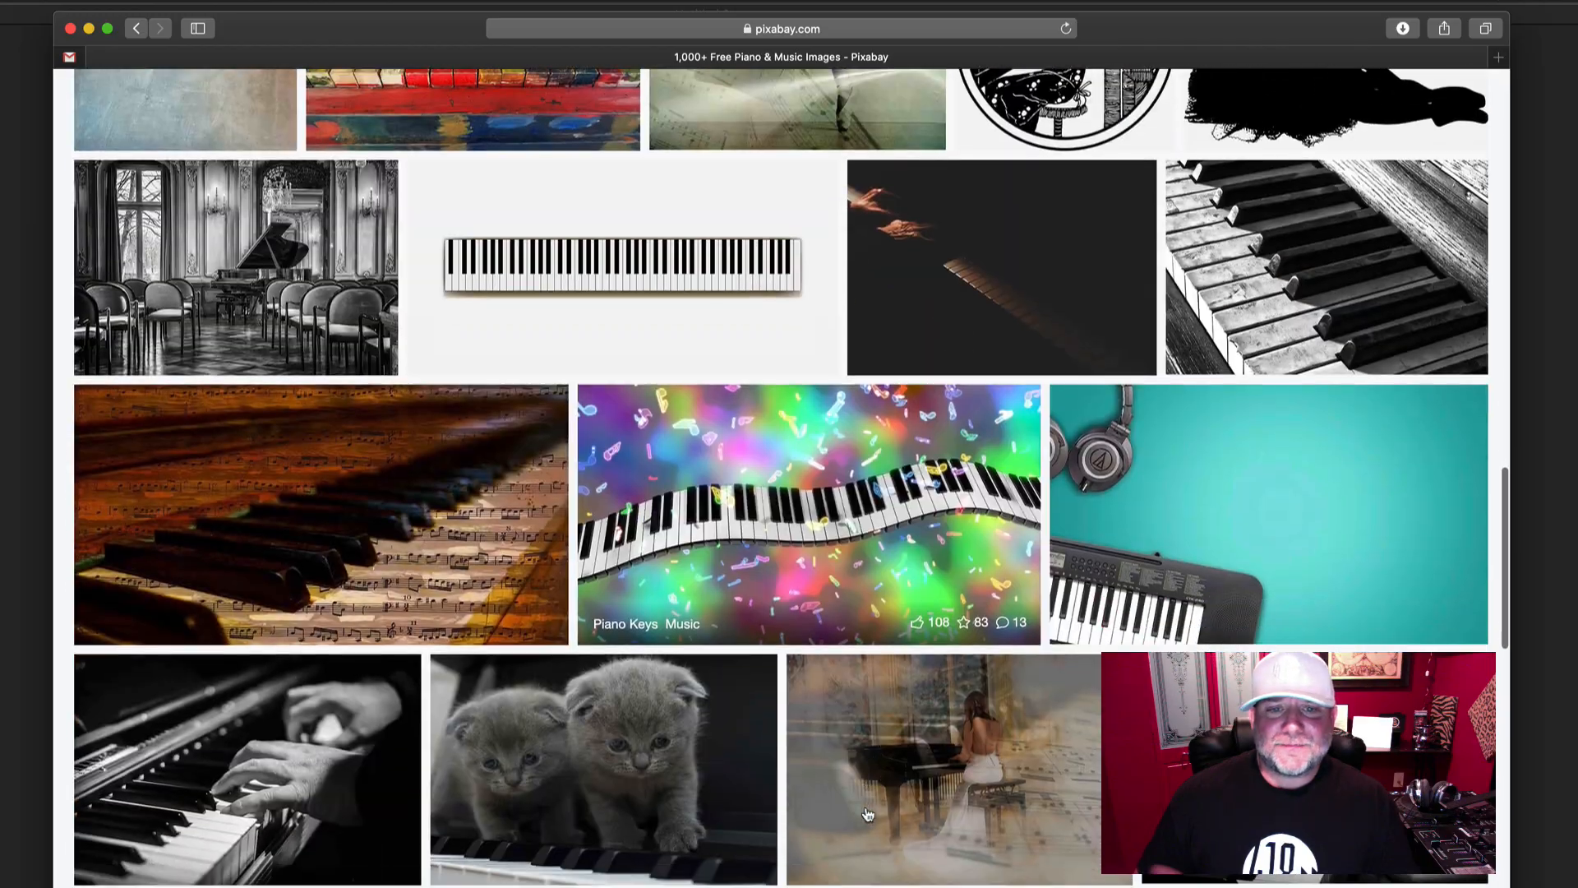
pyautogui.scroll(-14, 868, 814)
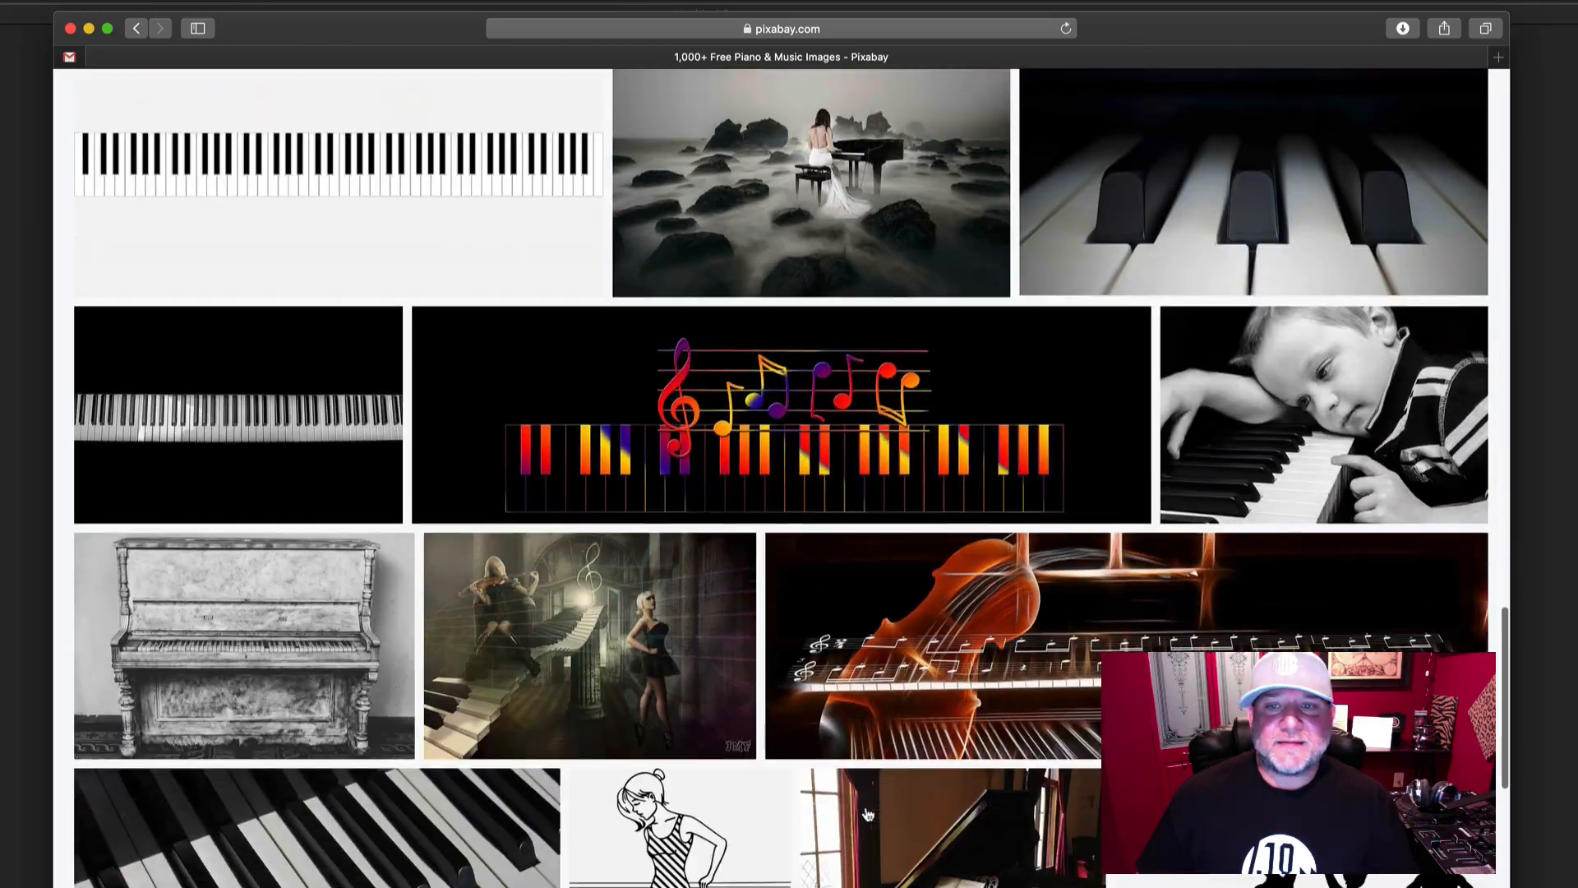
pyautogui.scroll(20, 865, 807)
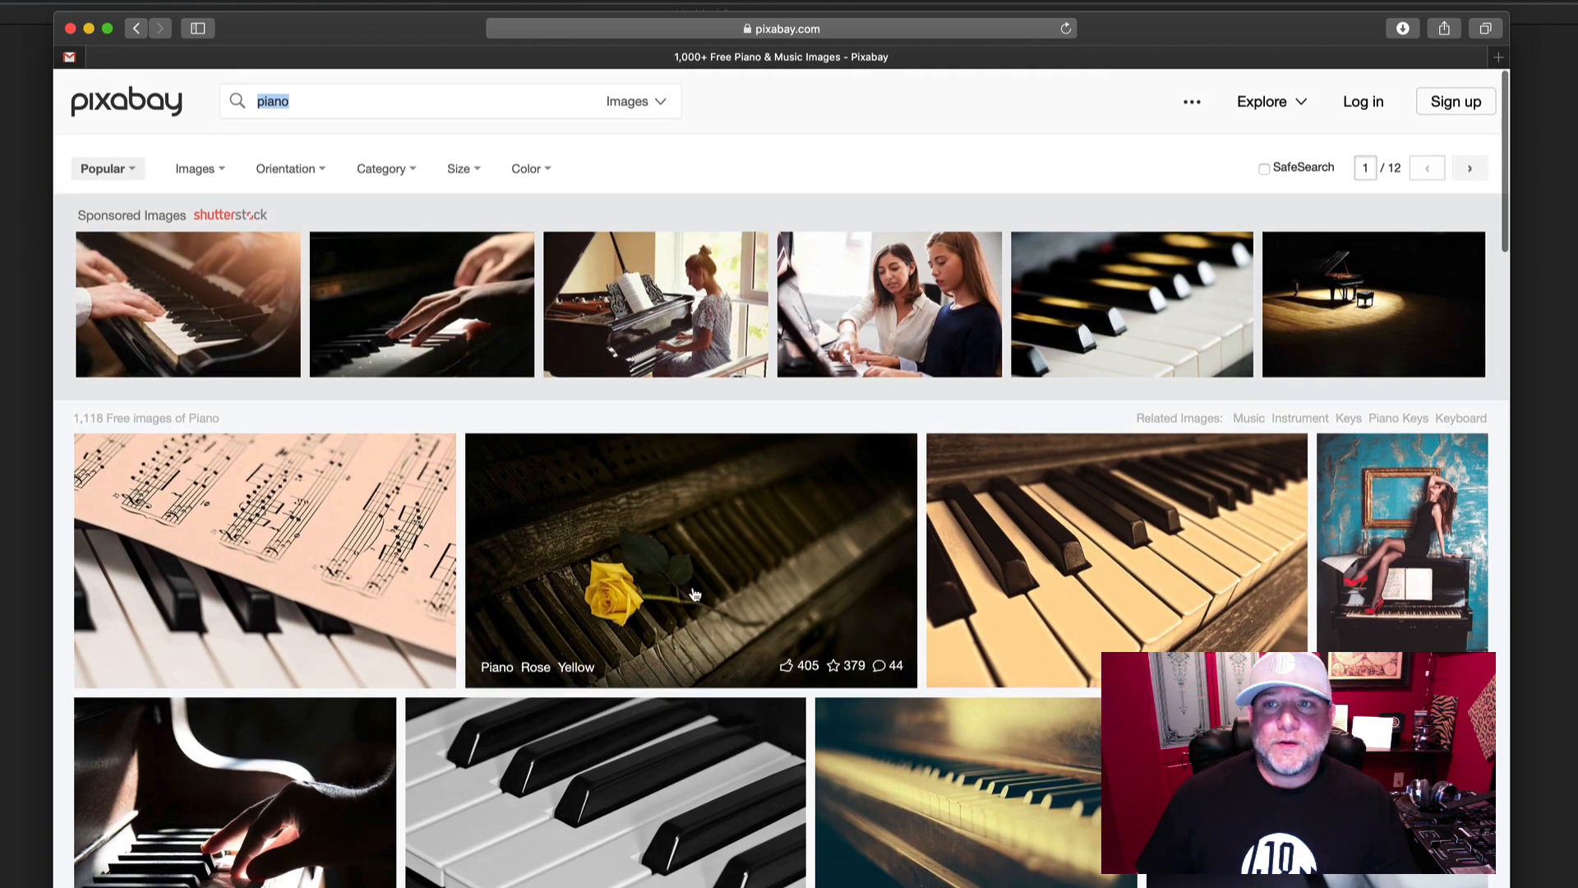
# - Open the yellow rose piano photo, place it in the beat Vid Tut design above the black layer, and move it down behind the text
pyautogui.click(698, 601)
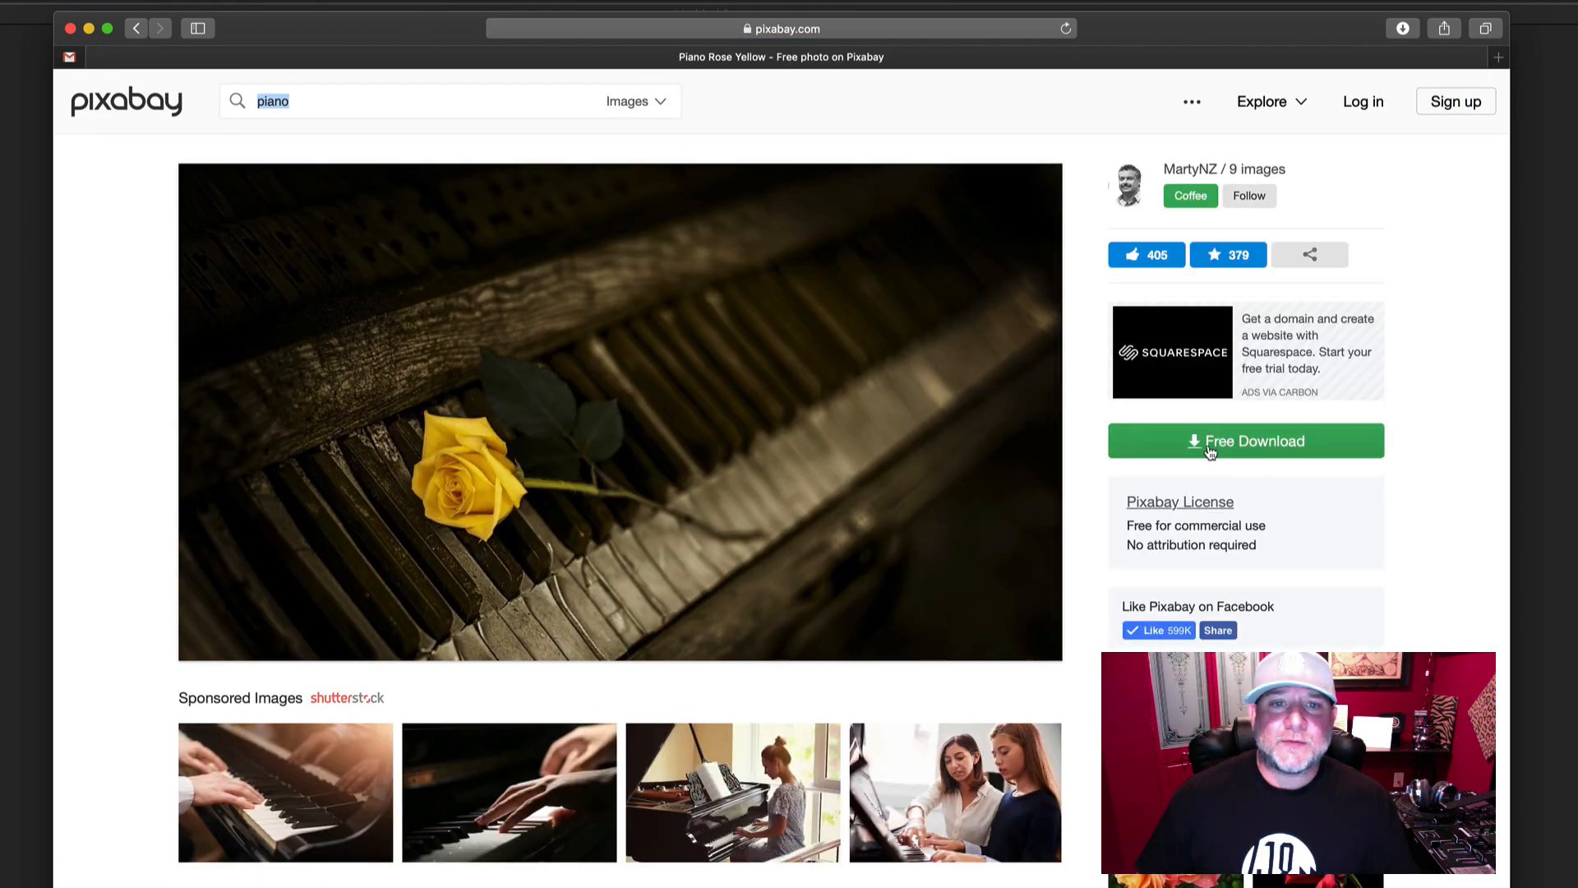
pyautogui.moveTo(448, 56); pyautogui.dragTo(1393, 158)
pyautogui.moveTo(1365, 329); pyautogui.dragTo(677, 232)
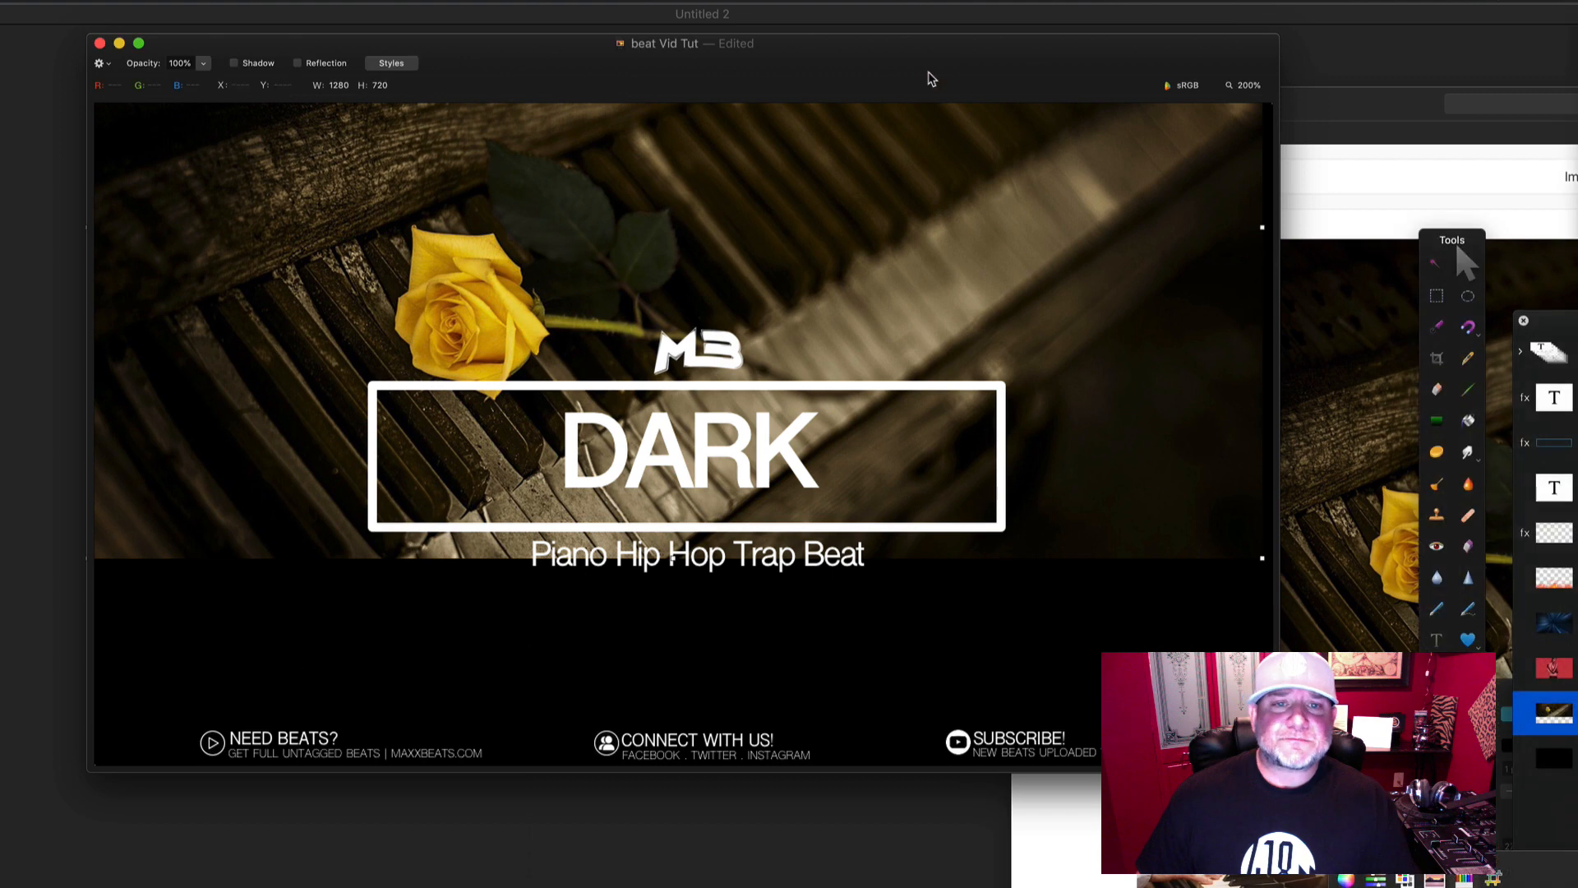
pyautogui.moveTo(936, 245); pyautogui.dragTo(952, 502)
pyautogui.moveTo(954, 51); pyautogui.dragTo(959, 45)
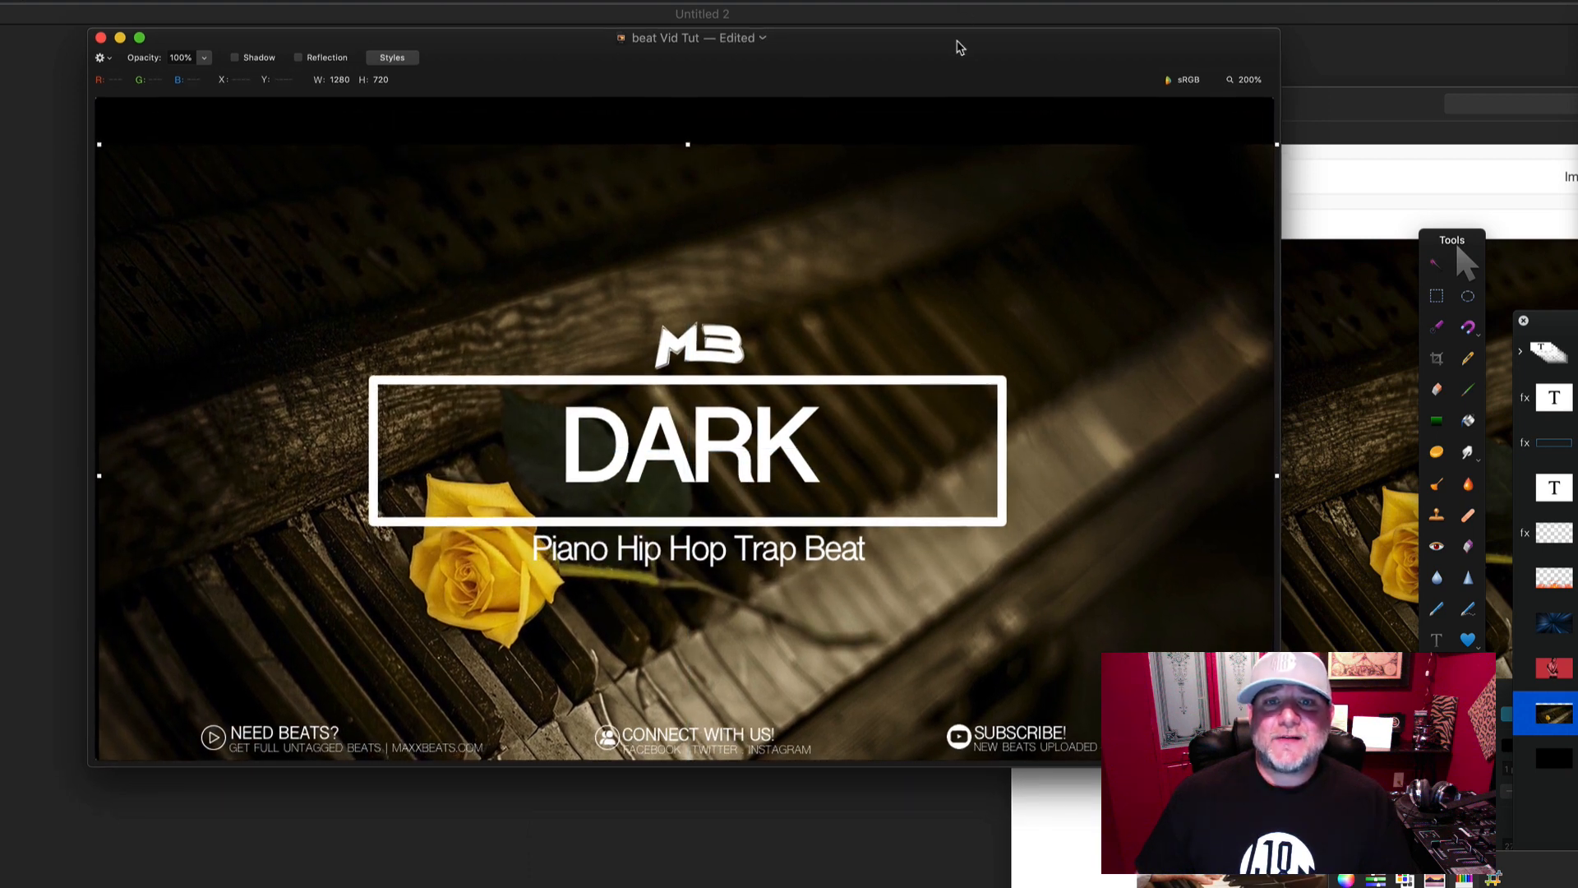
# - Insert "Dark" at the start of the description so it reads "Dark Piano Hip Hop Trap Beat"
pyautogui.click(568, 556)
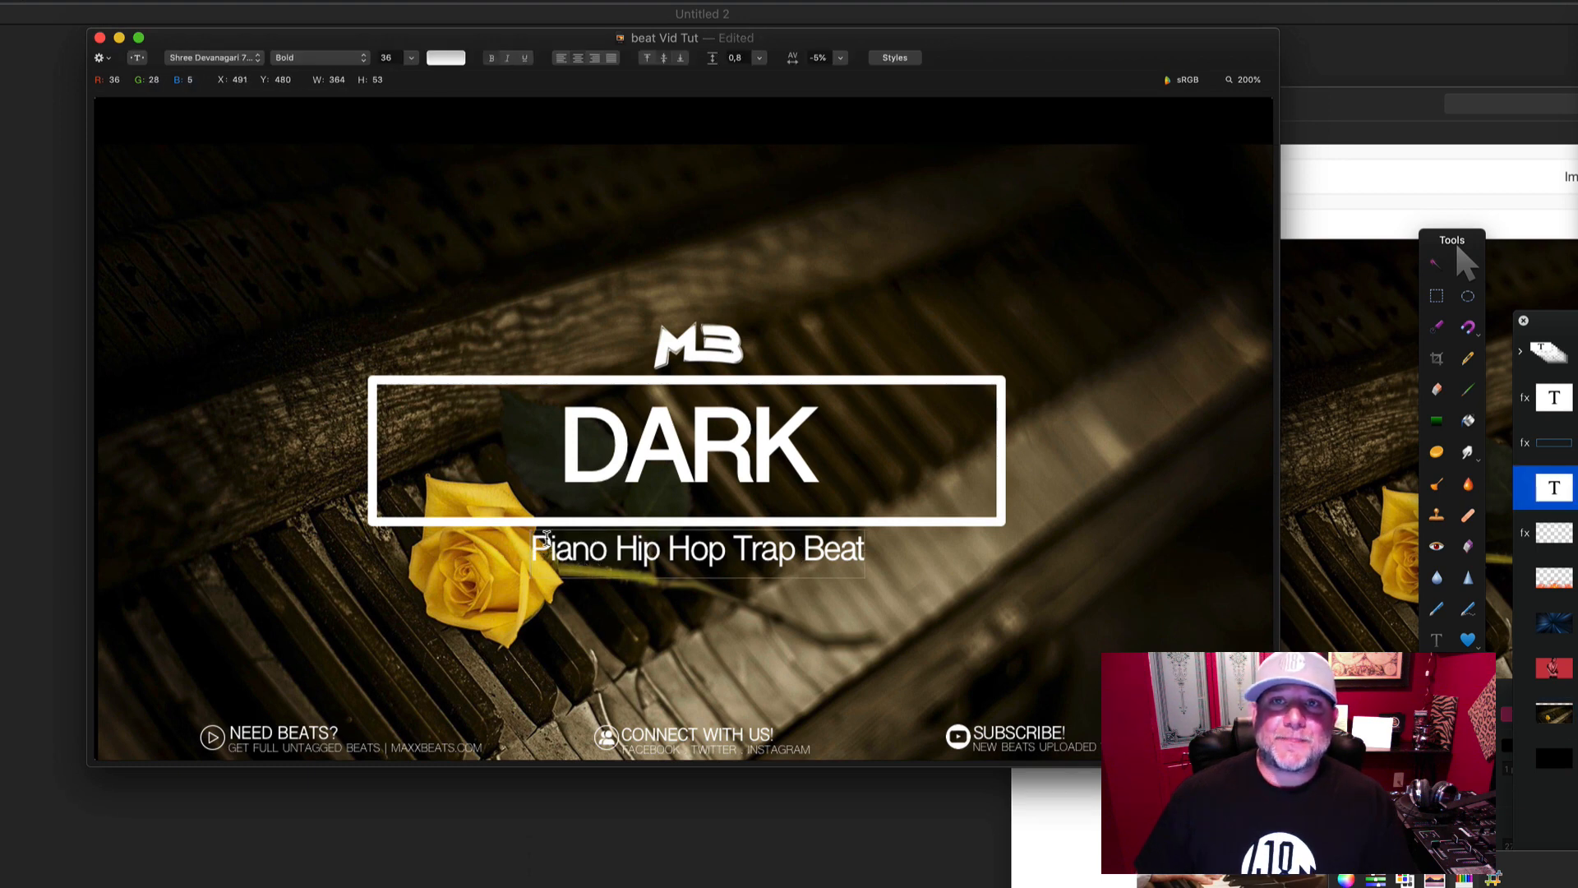
pyautogui.click(541, 544)
pyautogui.write('Dark')
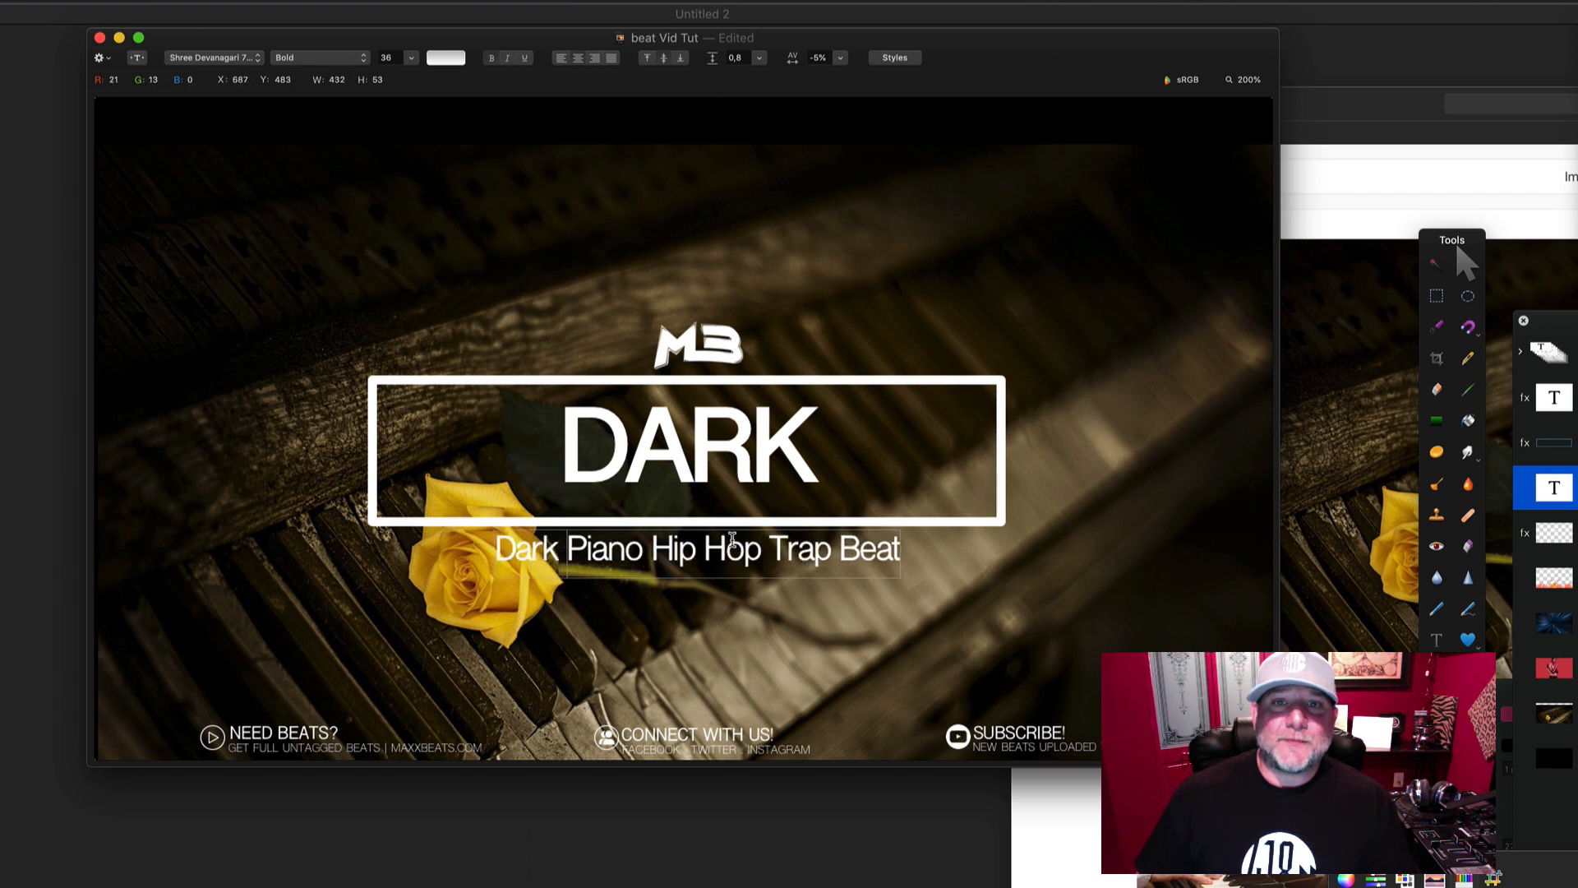
# - Remove "Hip Hop" and "Trap" from the description so it reads "Dark Piano Beat"
pyautogui.press('BackSpace')
pyautogui.press('BackSpace')
pyautogui.press('BackSpace')
pyautogui.press('BackSpace')
pyautogui.press('BackSpace')
pyautogui.press('BackSpace')
pyautogui.press('BackSpace')
pyautogui.press('BackSpace')
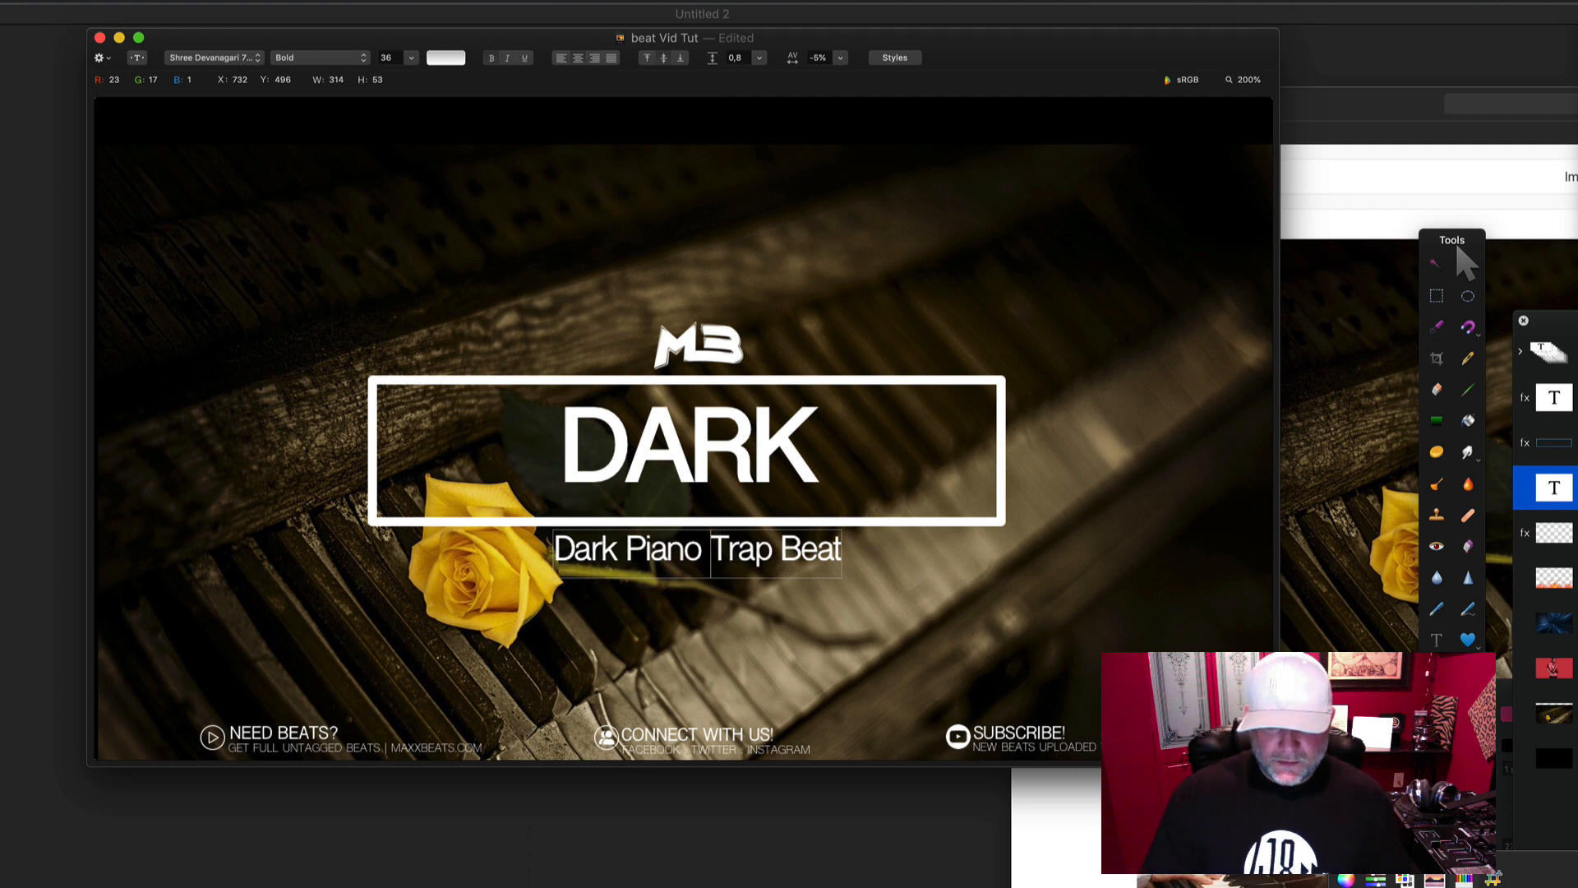
pyautogui.press('BackSpace')
pyautogui.press('BackSpace')
pyautogui.press('BackSpace')
pyautogui.press('Delete')
pyautogui.press('Delete')
pyautogui.press('Delete')
pyautogui.press('Delete')
pyautogui.write('o')
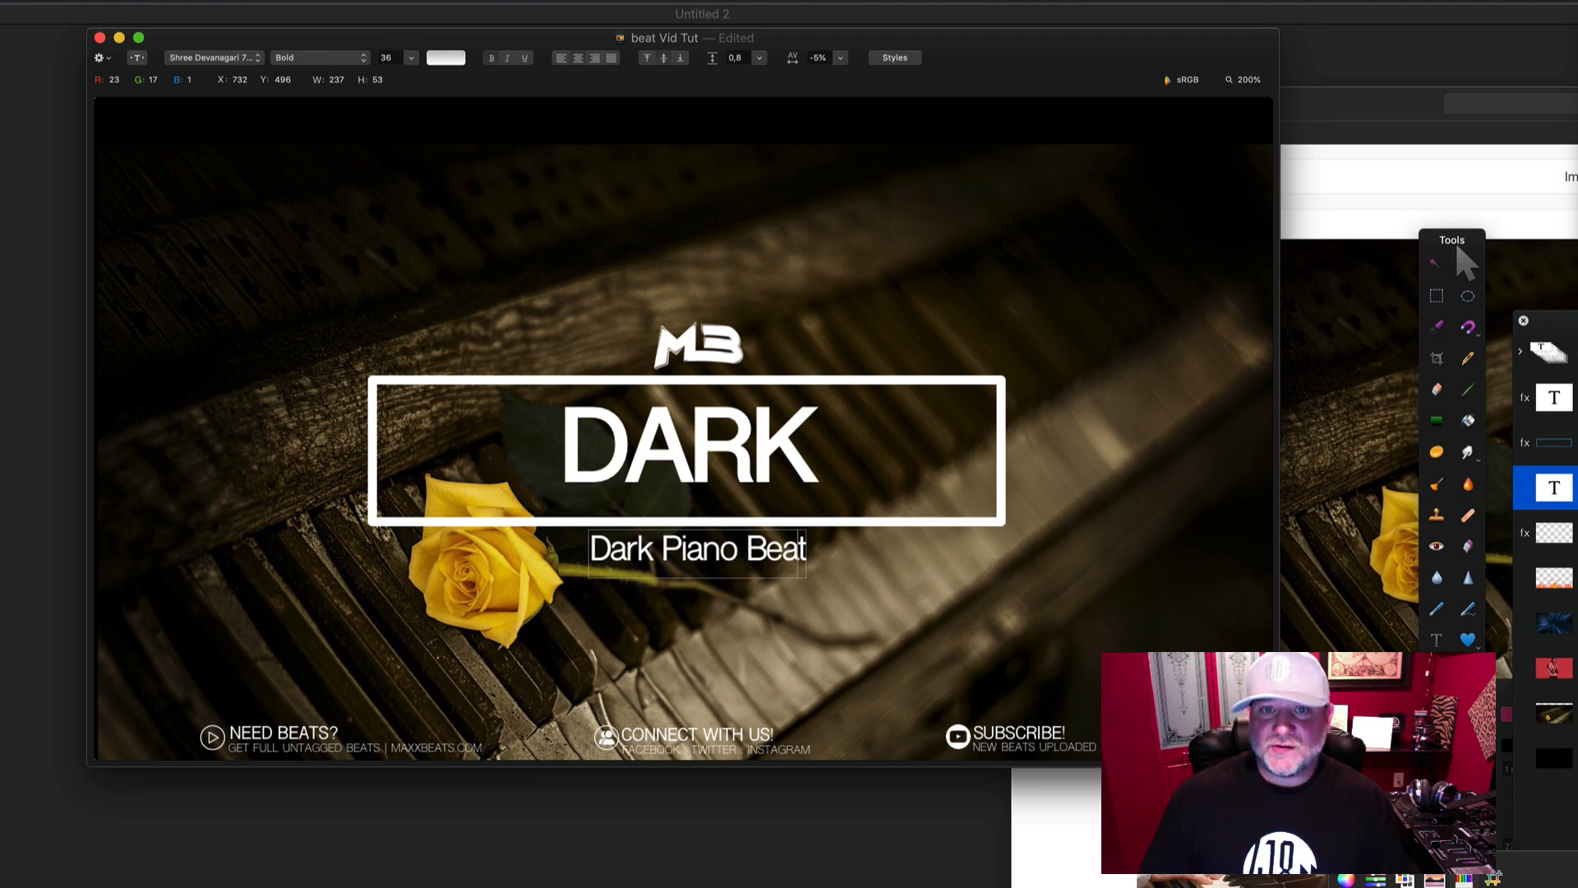
# - Replace "Beat" in the description with "Rap Instrumental" so it reads "Dark Piano Rap Instrumental"
pyautogui.press('BackSpace')
pyautogui.press('BackSpace')
pyautogui.press('BackSpace')
pyautogui.press('BackSpace')
pyautogui.press('BackSpace')
pyautogui.write('Instrumenta')
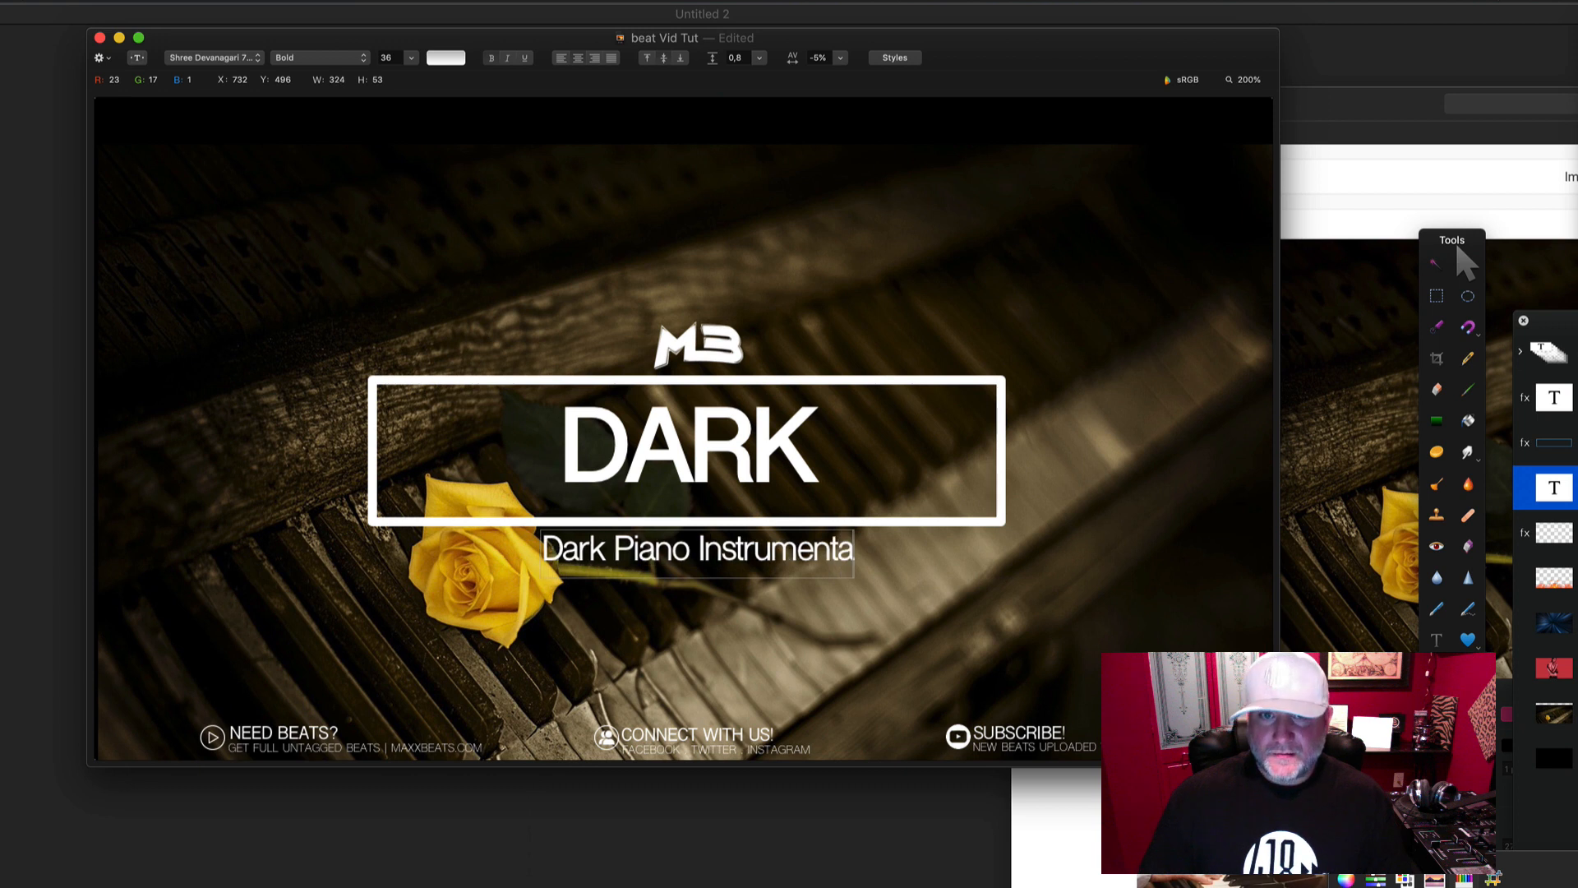
pyautogui.write(';')
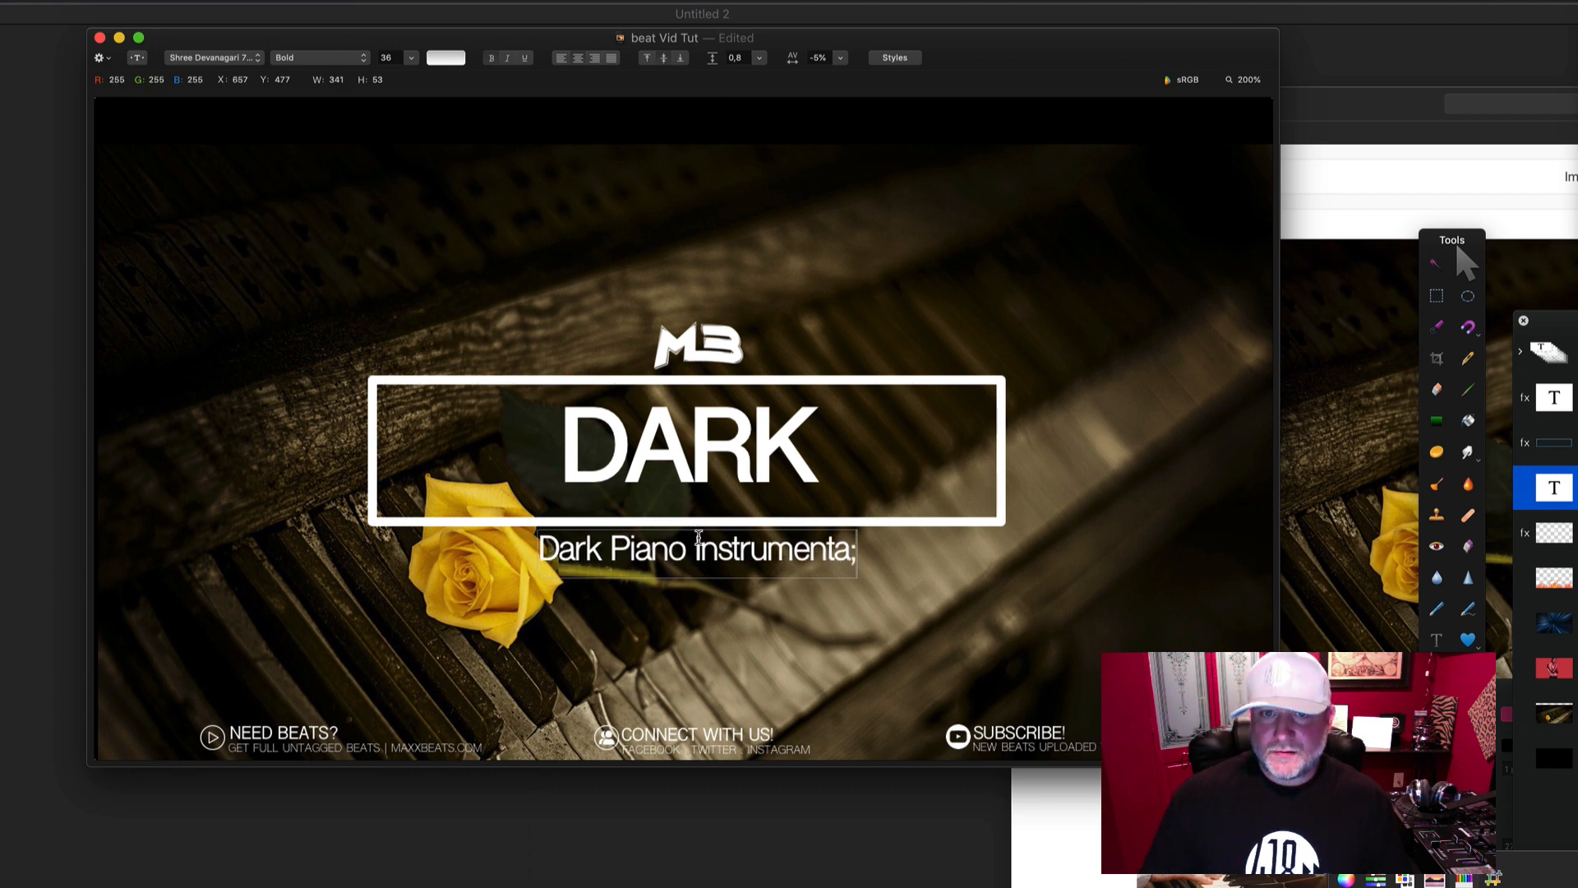
pyautogui.write('Rap')
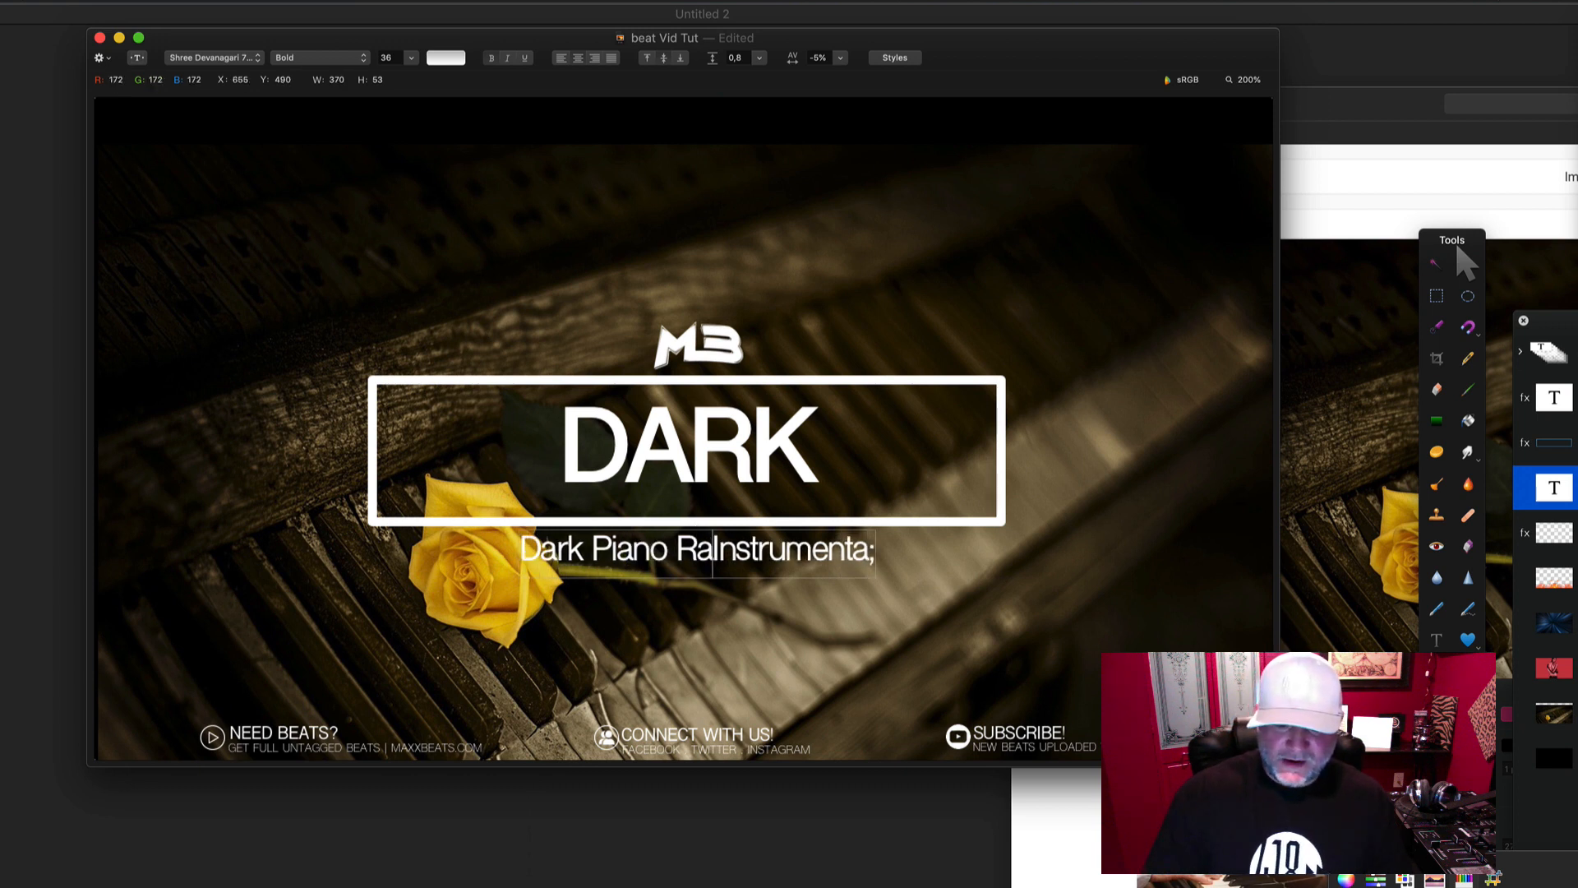
pyautogui.click(881, 551)
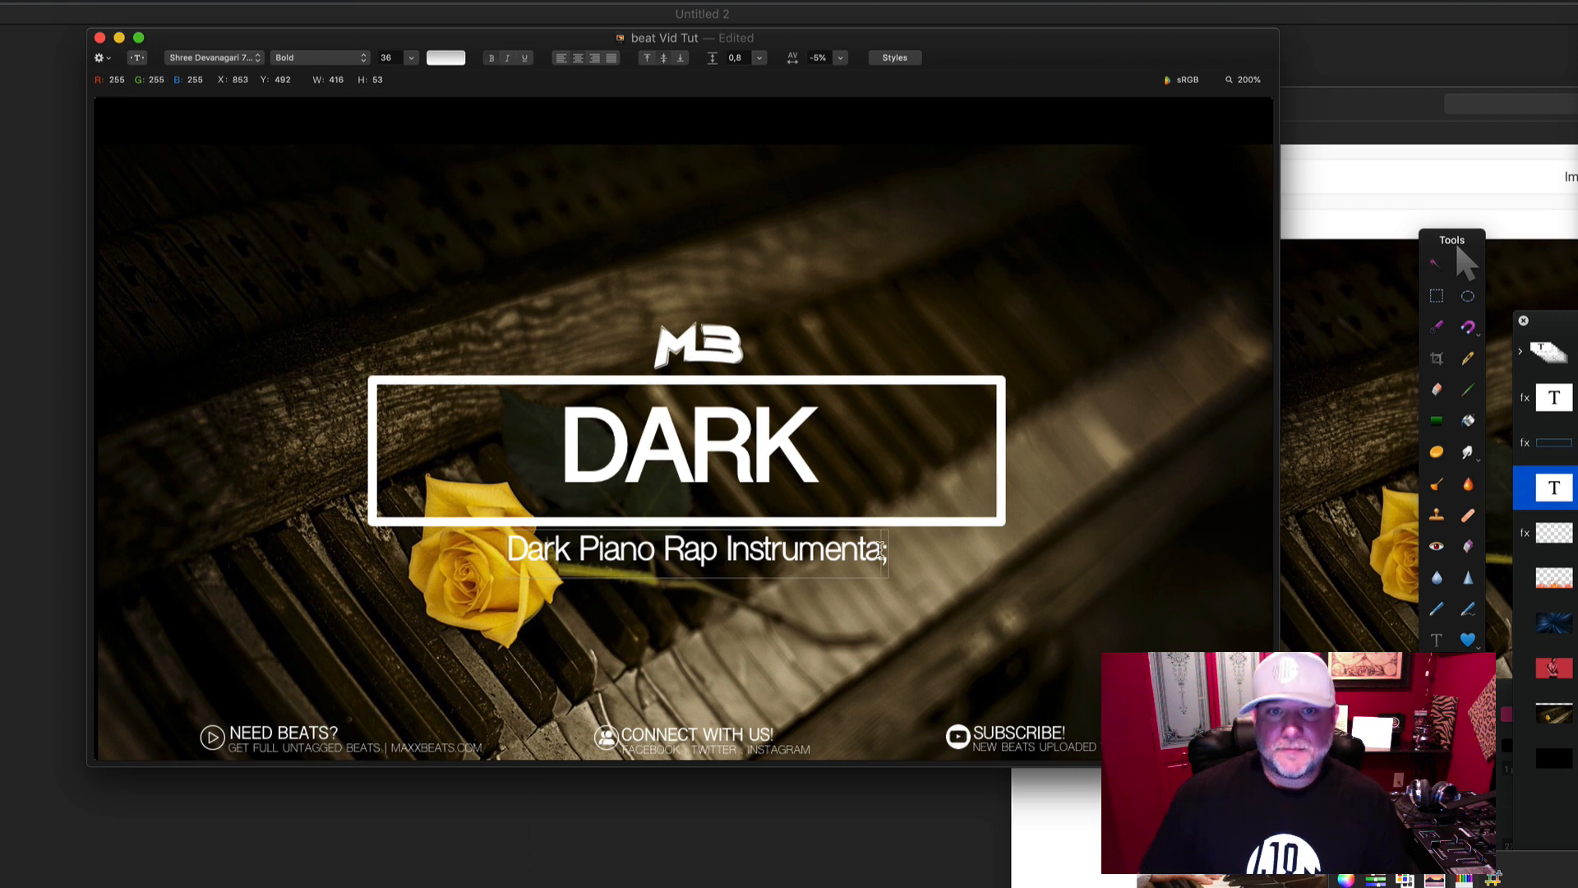
pyautogui.press('BackSpace')
pyautogui.write('l')
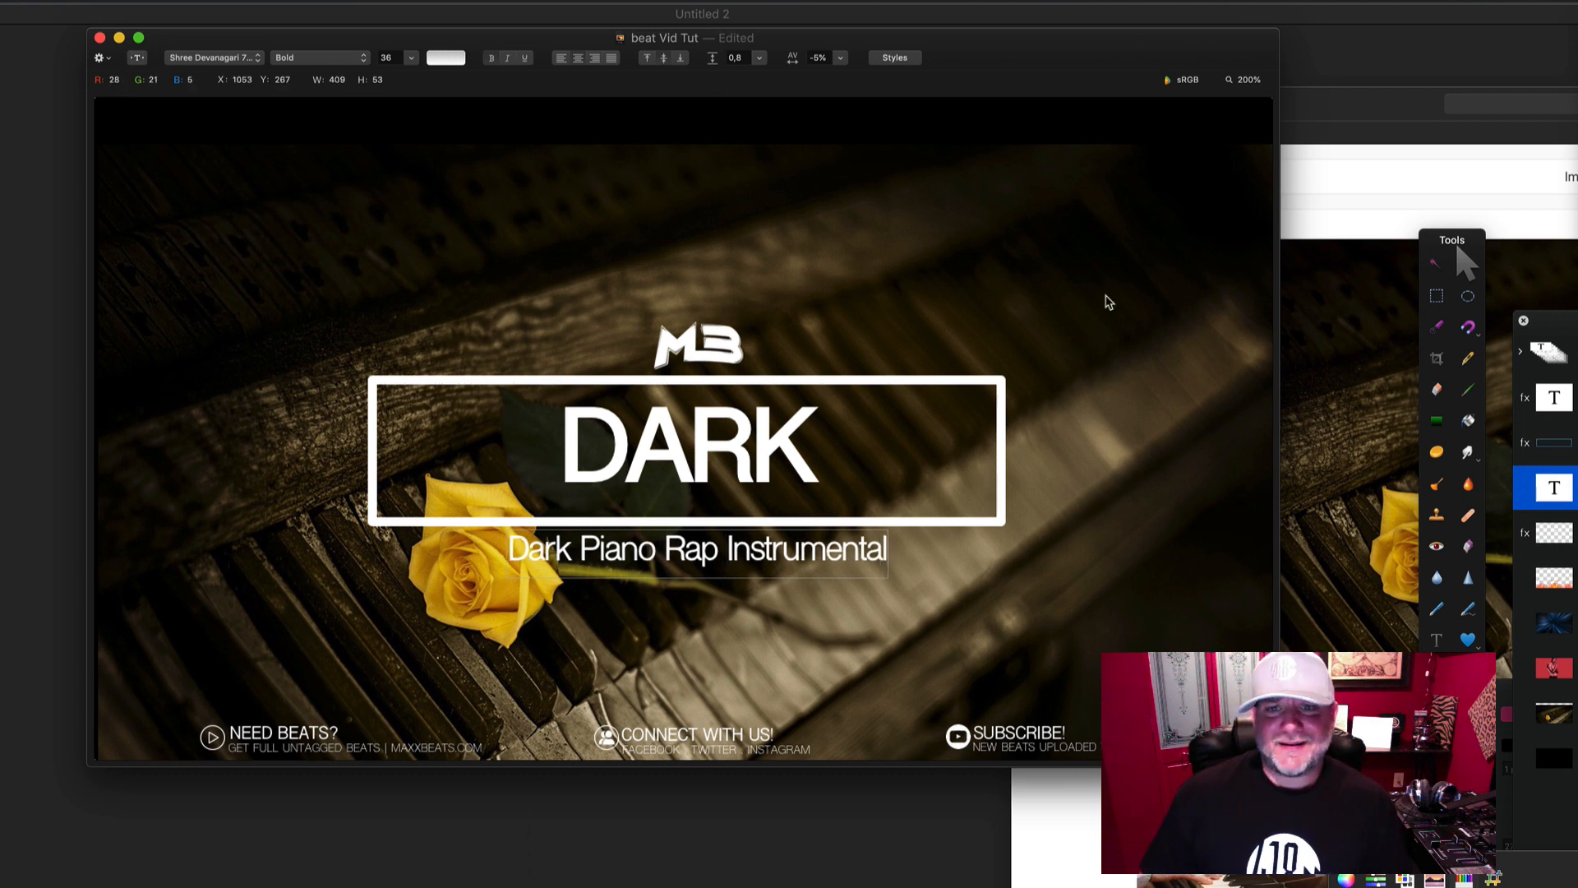
# - Select the title, description and MB logo in turn to review the elements of the cover design
pyautogui.moveTo(1055, 76); pyautogui.dragTo(1023, 62)
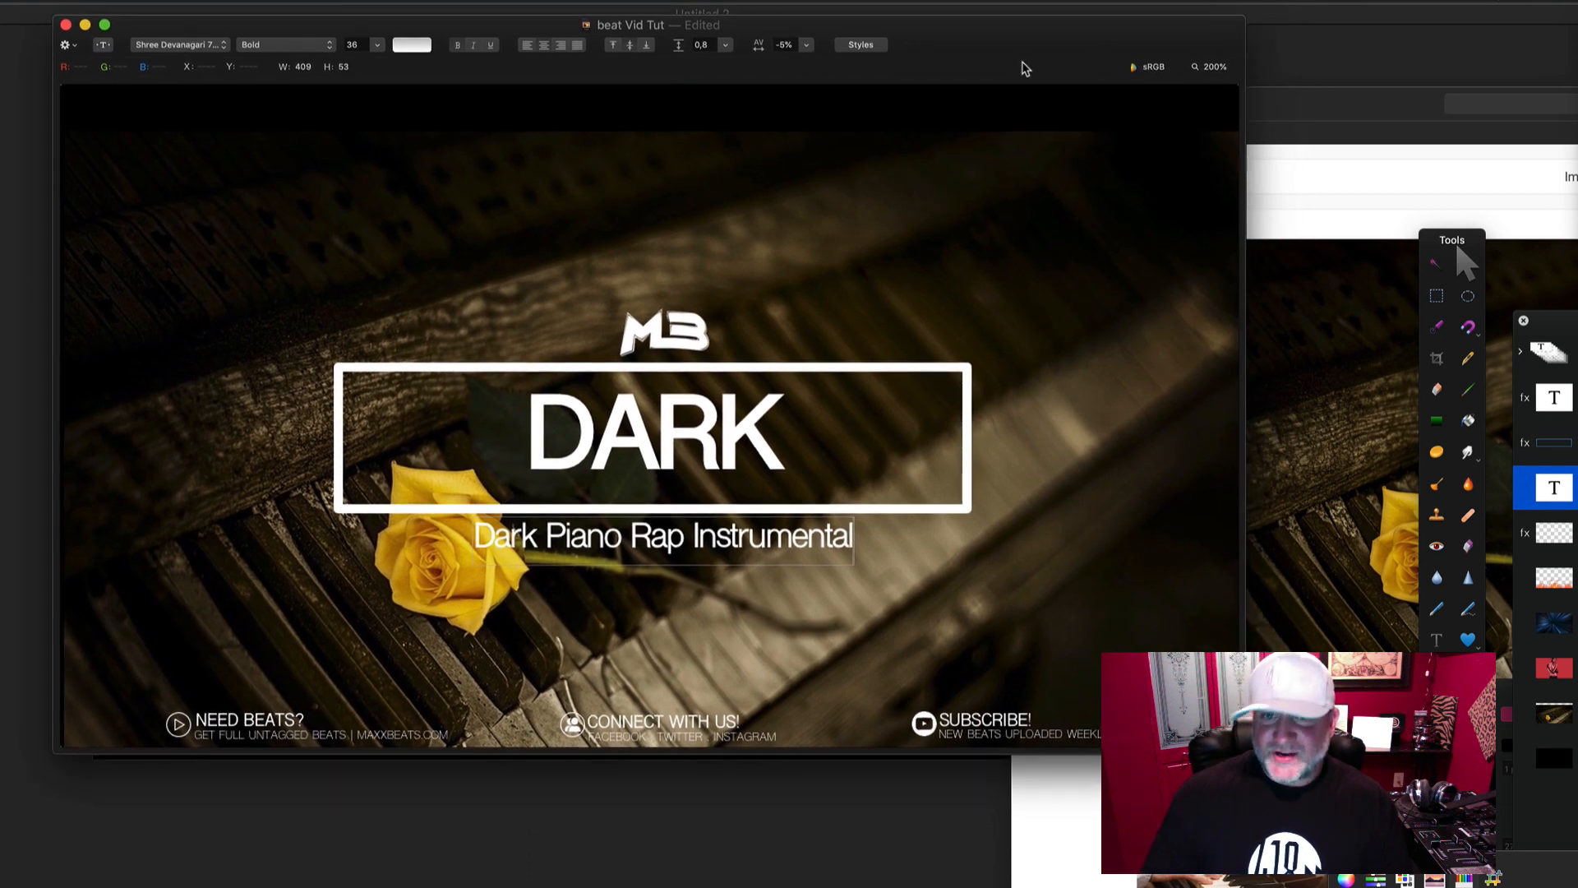
pyautogui.click(680, 332)
pyautogui.click(695, 398)
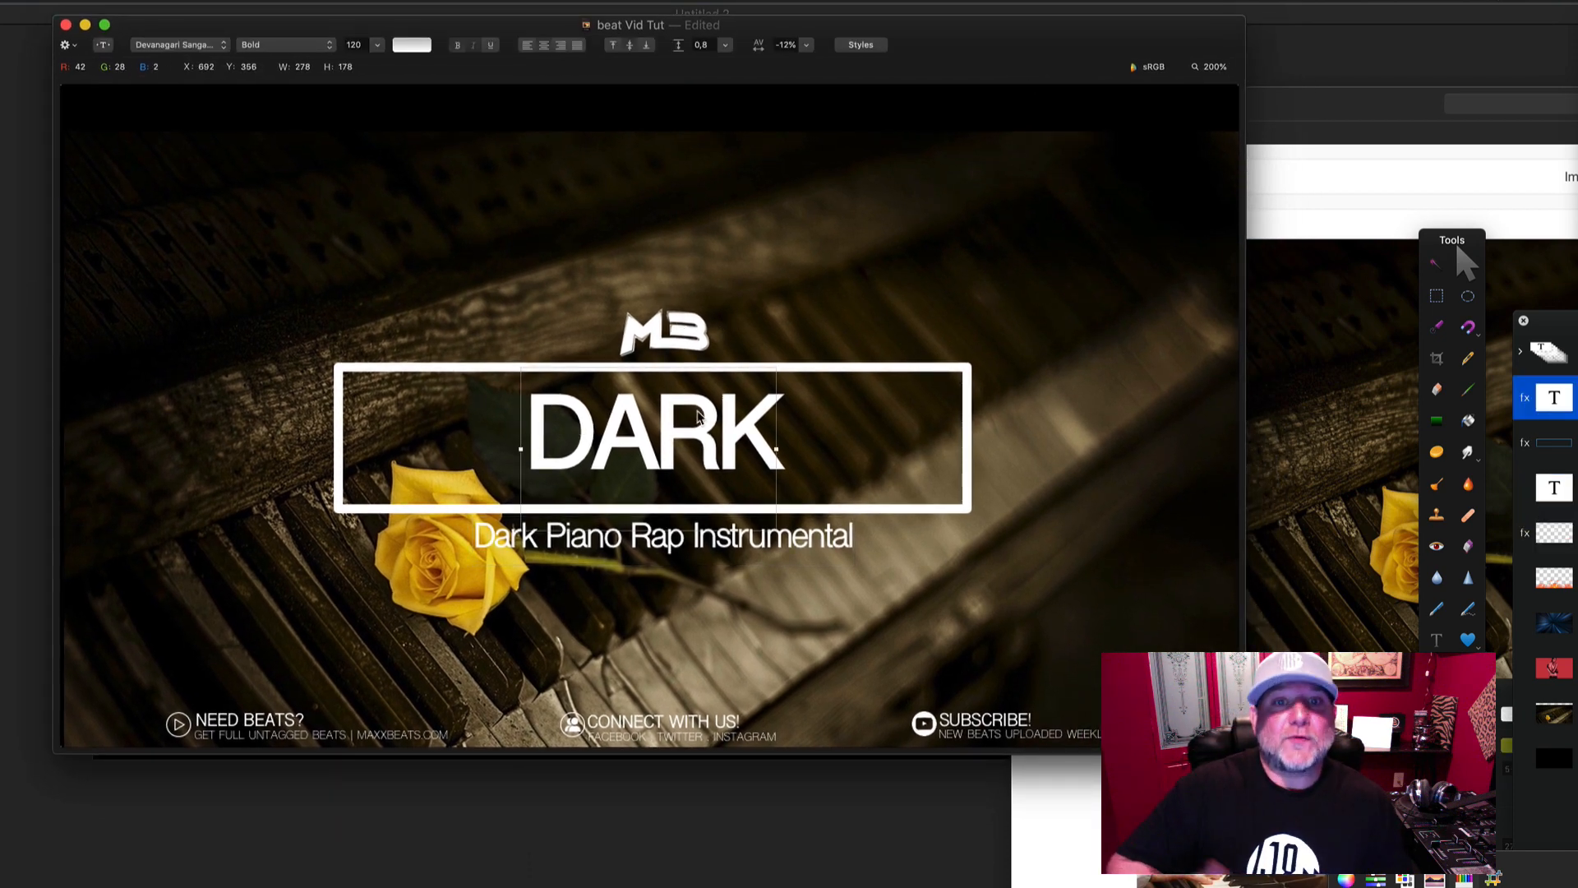
pyautogui.click(696, 355)
pyautogui.click(721, 538)
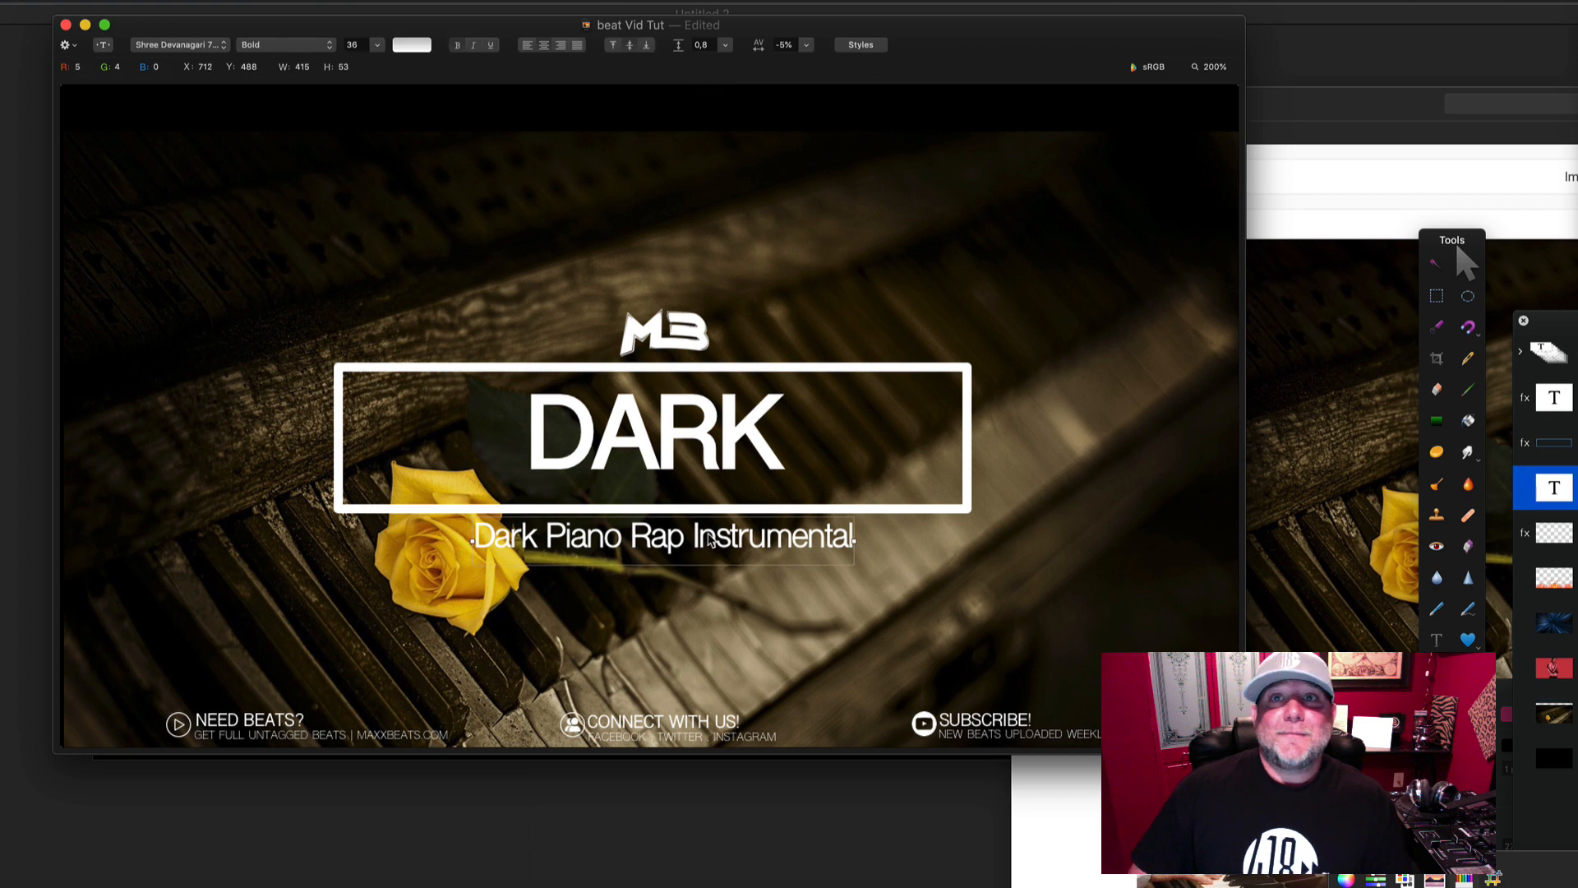
pyautogui.click(656, 331)
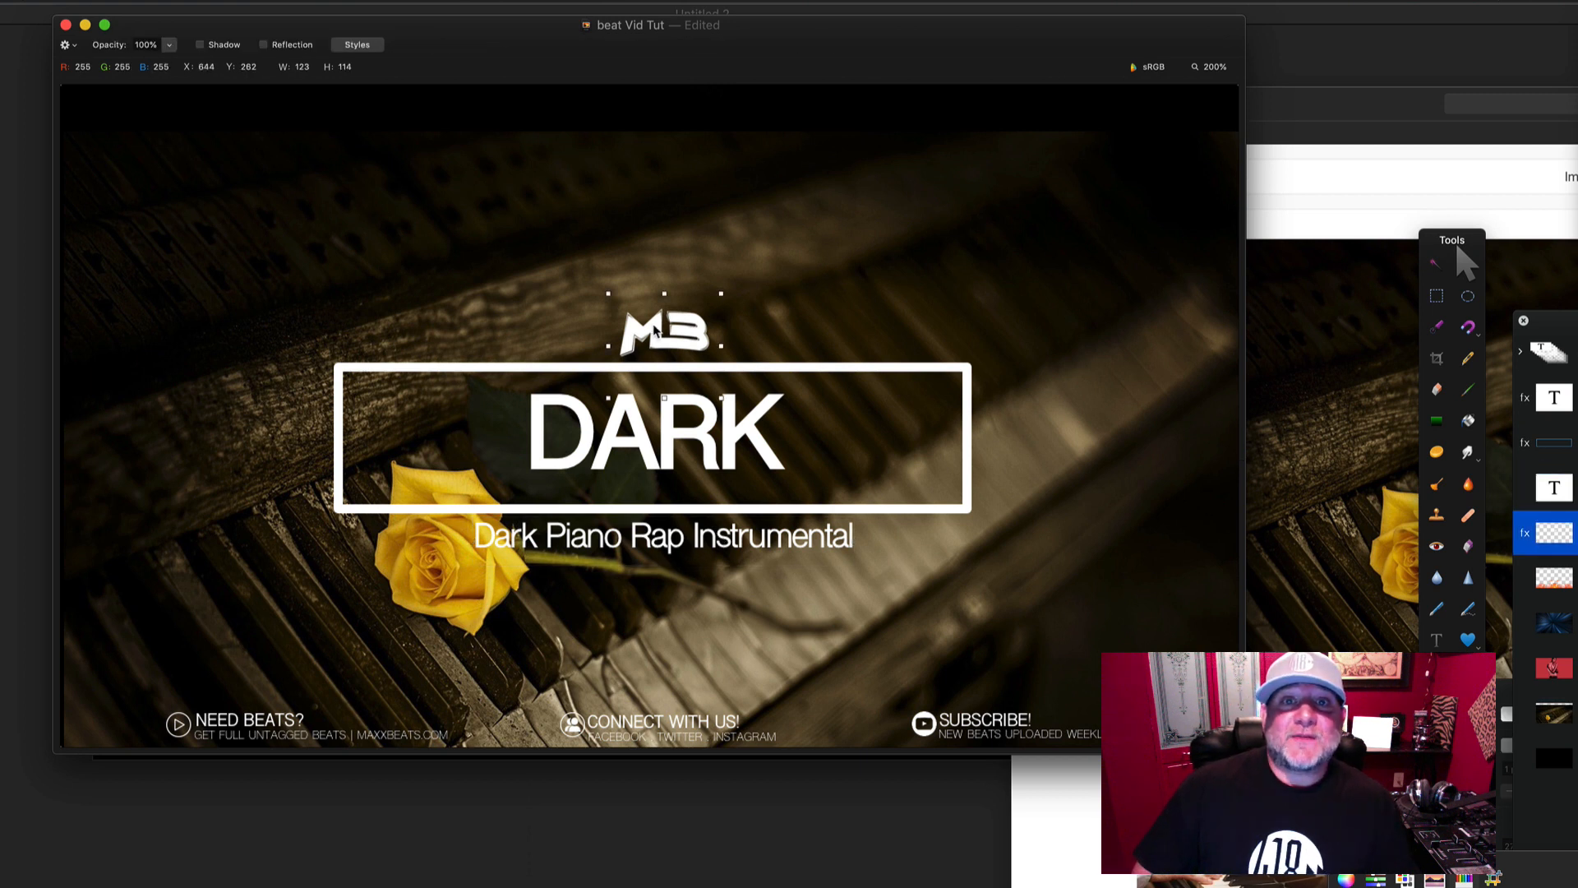
# - Rename the document as "Dark Piano (Vid Thumb)"
pyautogui.click(625, 29)
pyautogui.write('Dark Piano (')
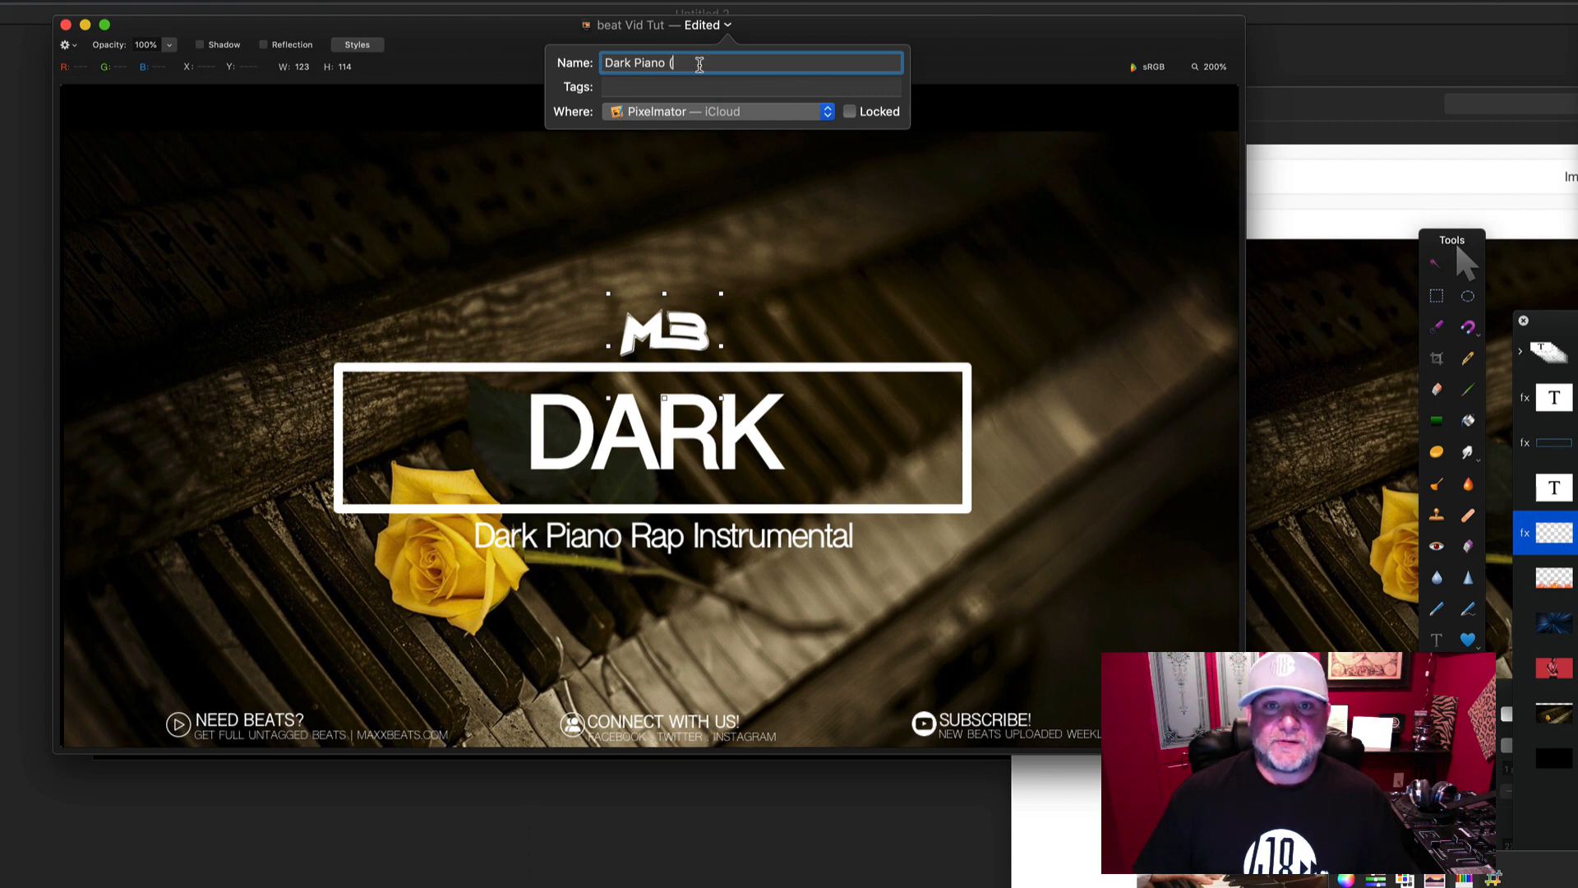
pyautogui.write('Vid Thumb')
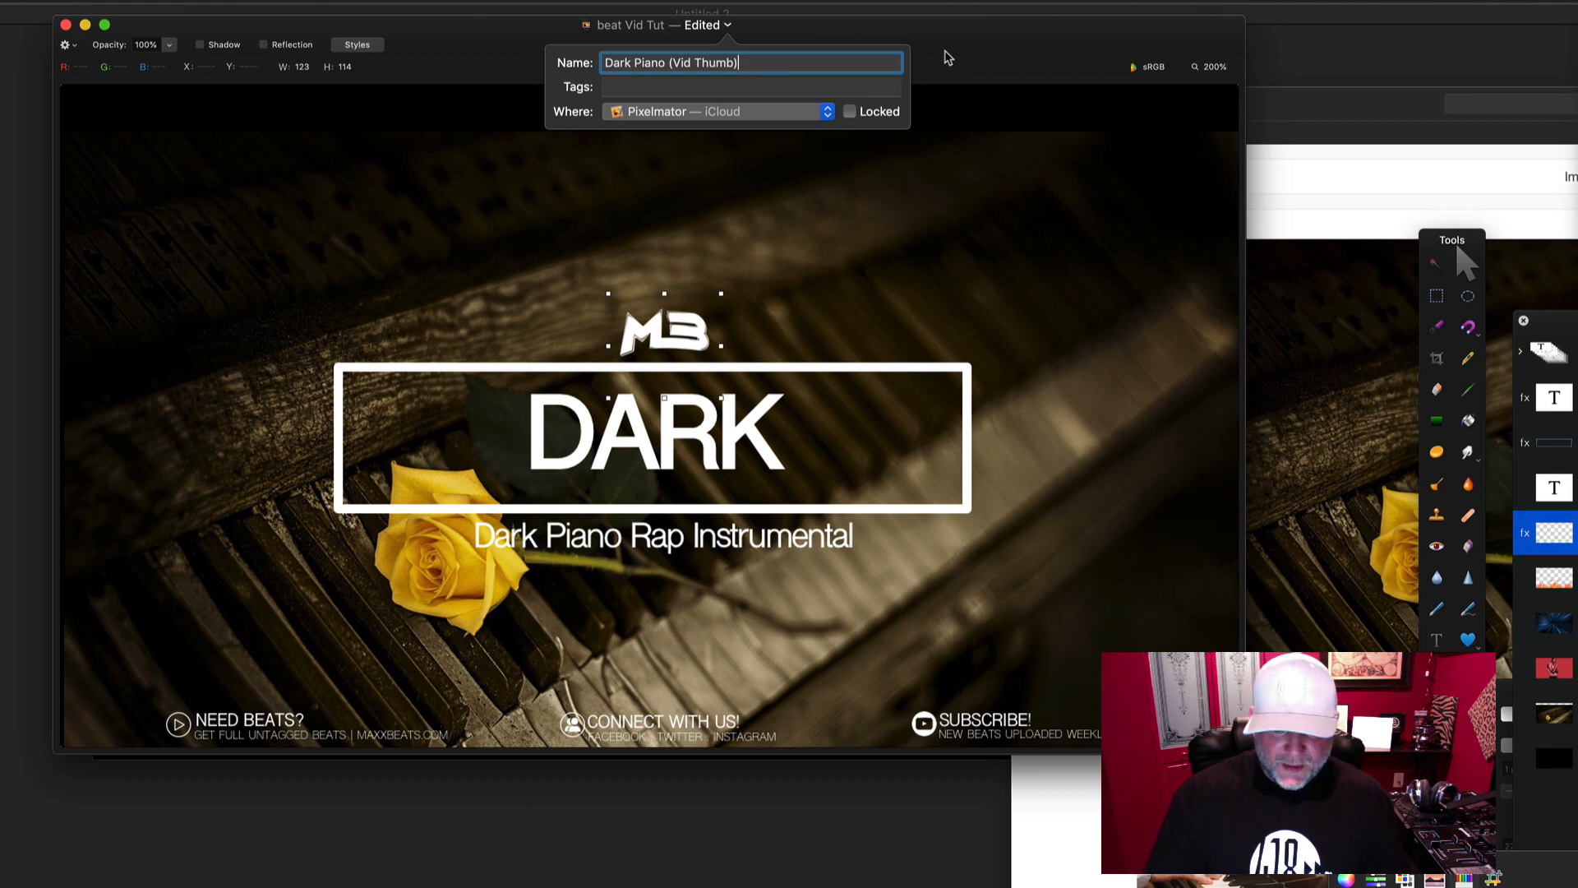
pyautogui.press('Return')
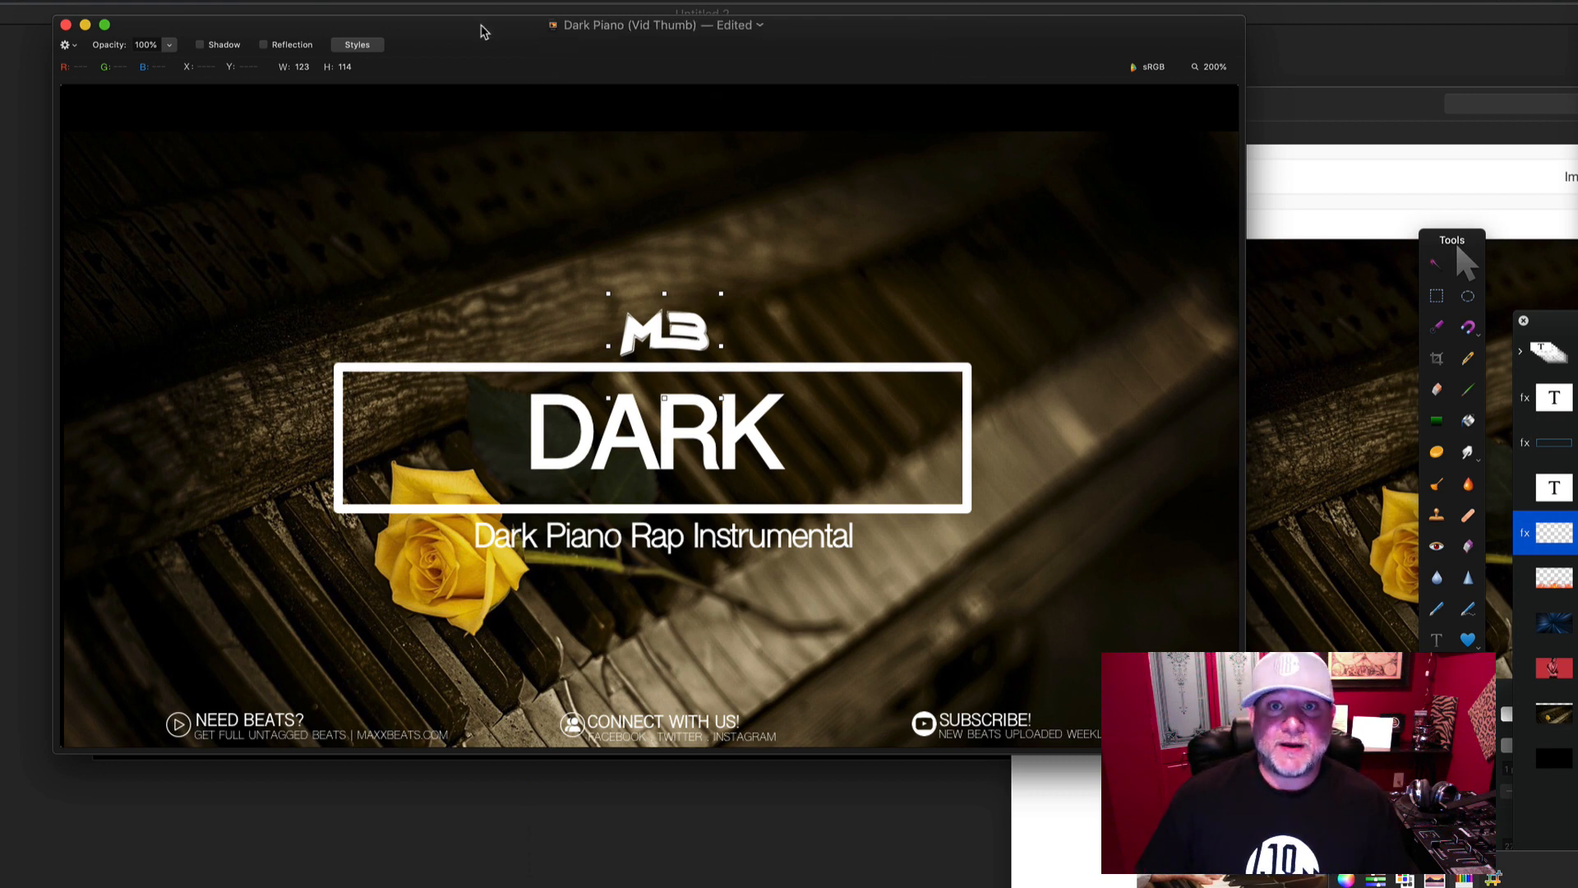
pyautogui.moveTo(483, 32); pyautogui.dragTo(470, 47)
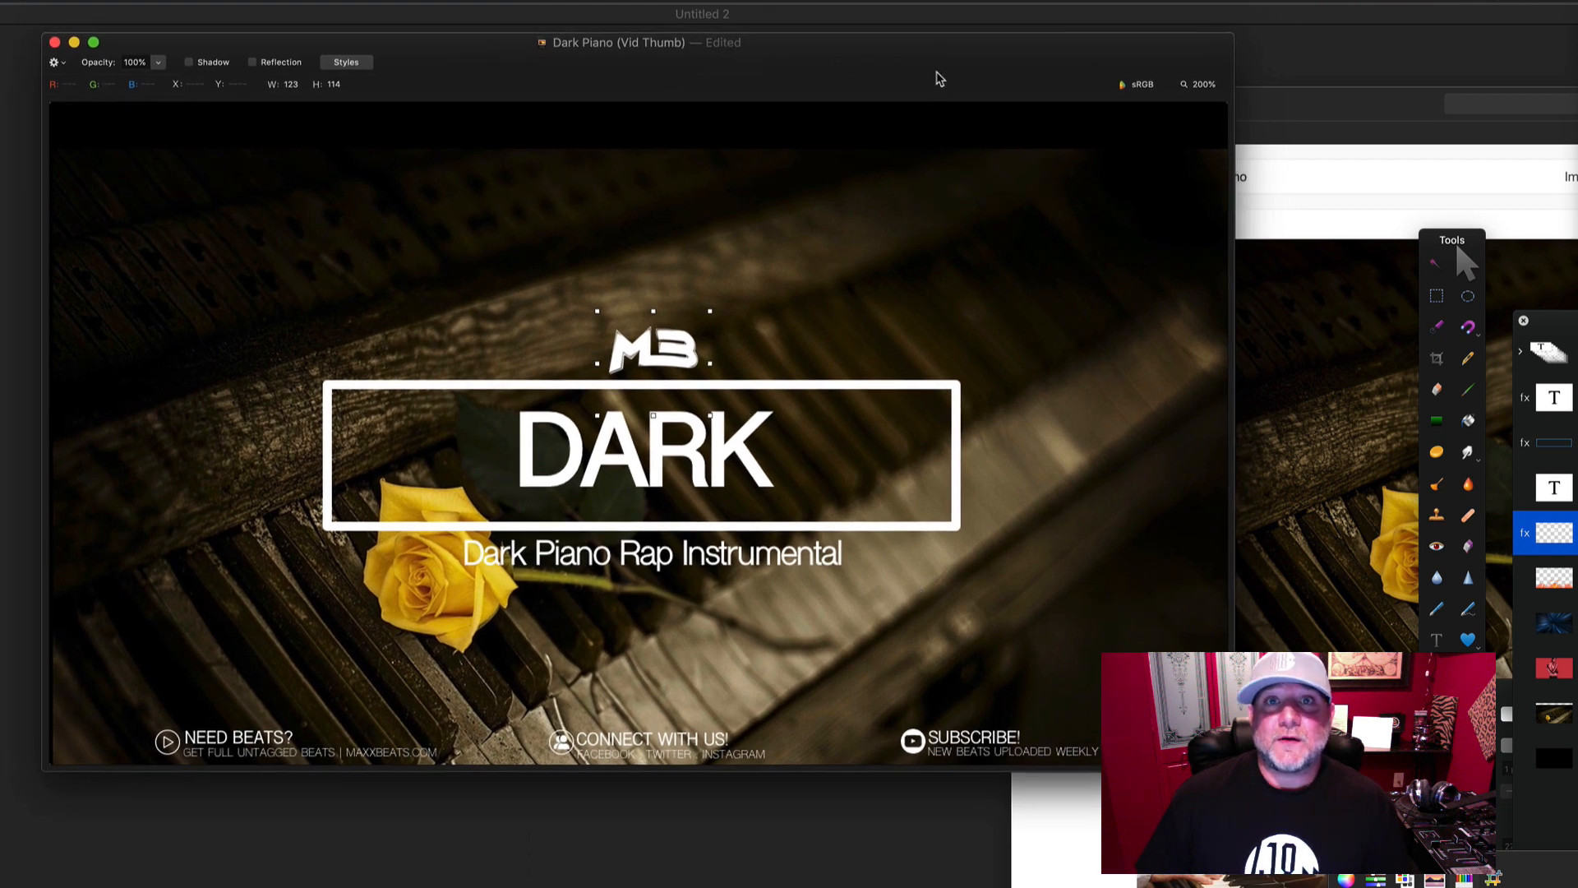
pyautogui.moveTo(939, 83); pyautogui.dragTo(938, 73)
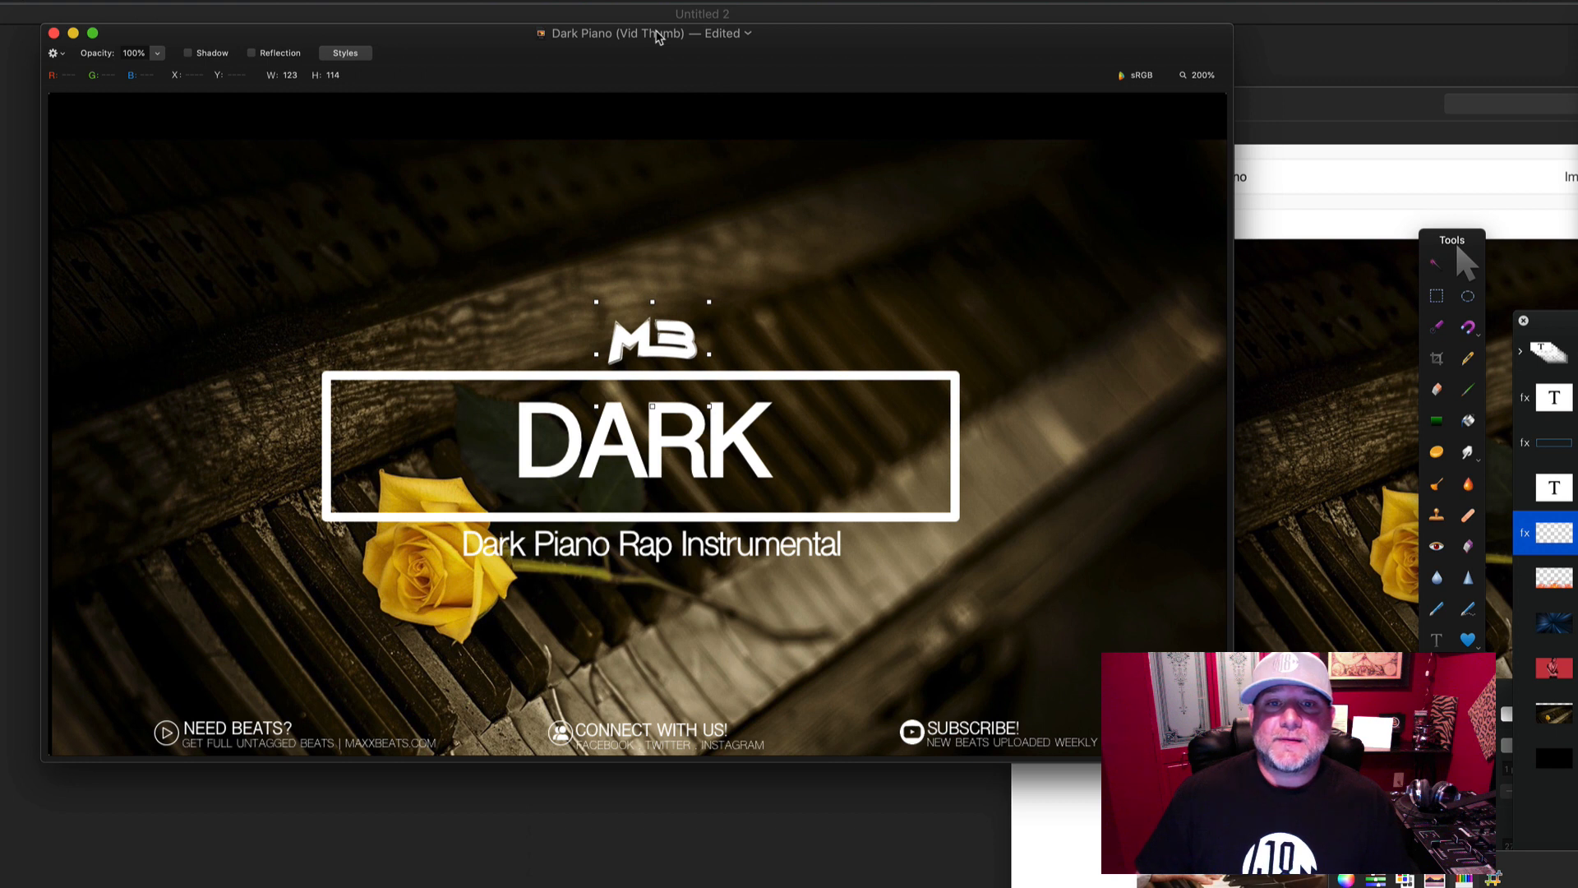
pyautogui.moveTo(831, 42); pyautogui.dragTo(822, 42)
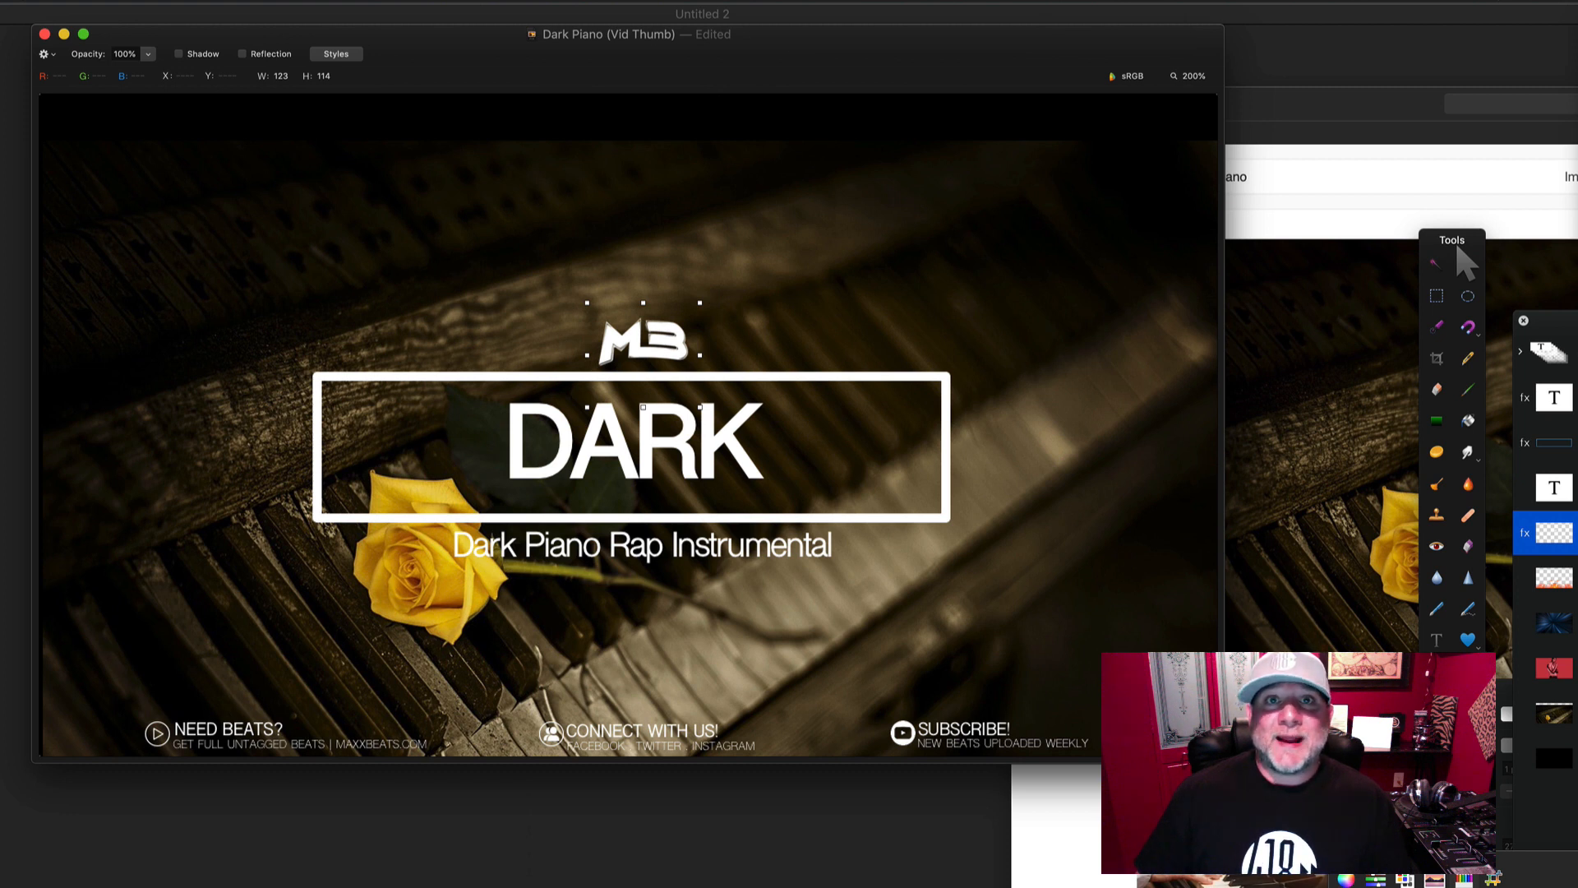
# - Export the design as a JPEG at 100% quality to the Desktop under the name "Dark Piano (Vid Thumb)"
pyautogui.click(2, 1)
pyautogui.click(10, 163)
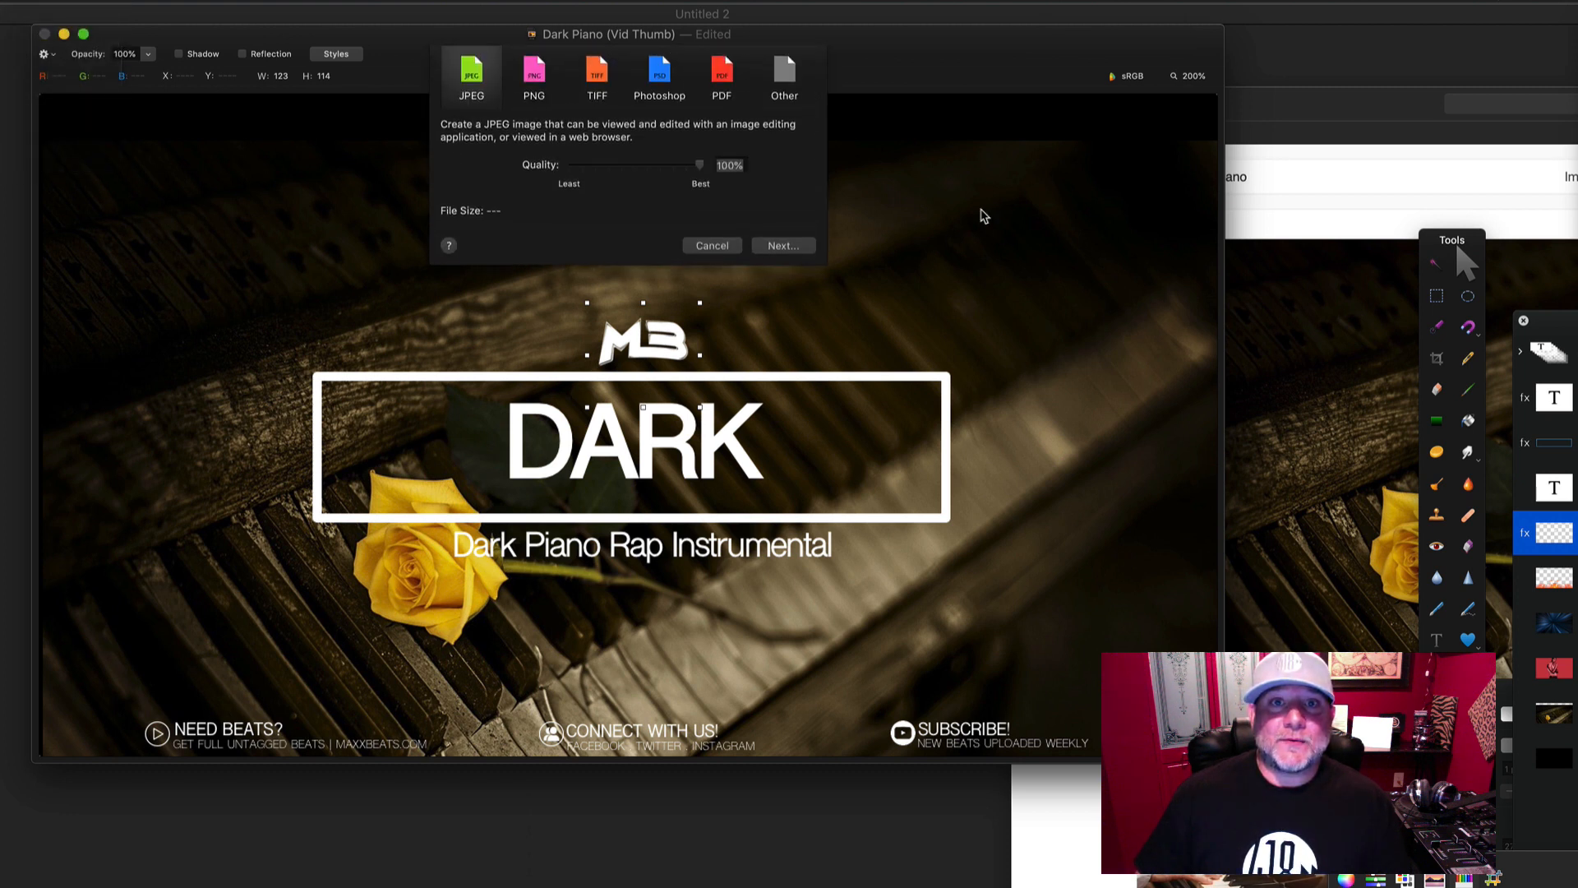
pyautogui.click(780, 246)
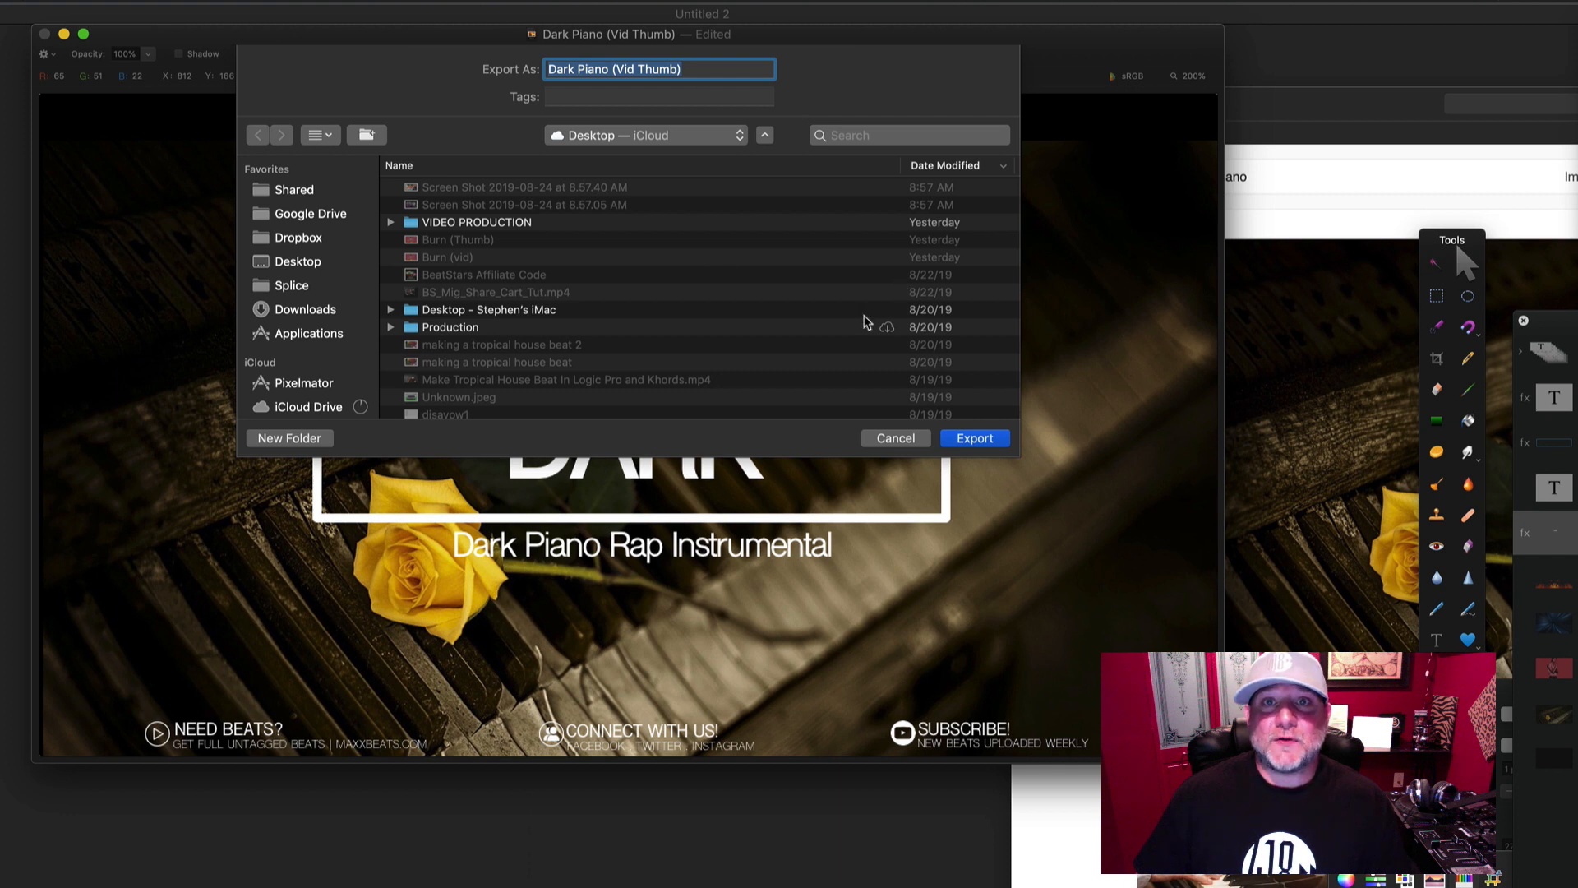
pyautogui.click(972, 438)
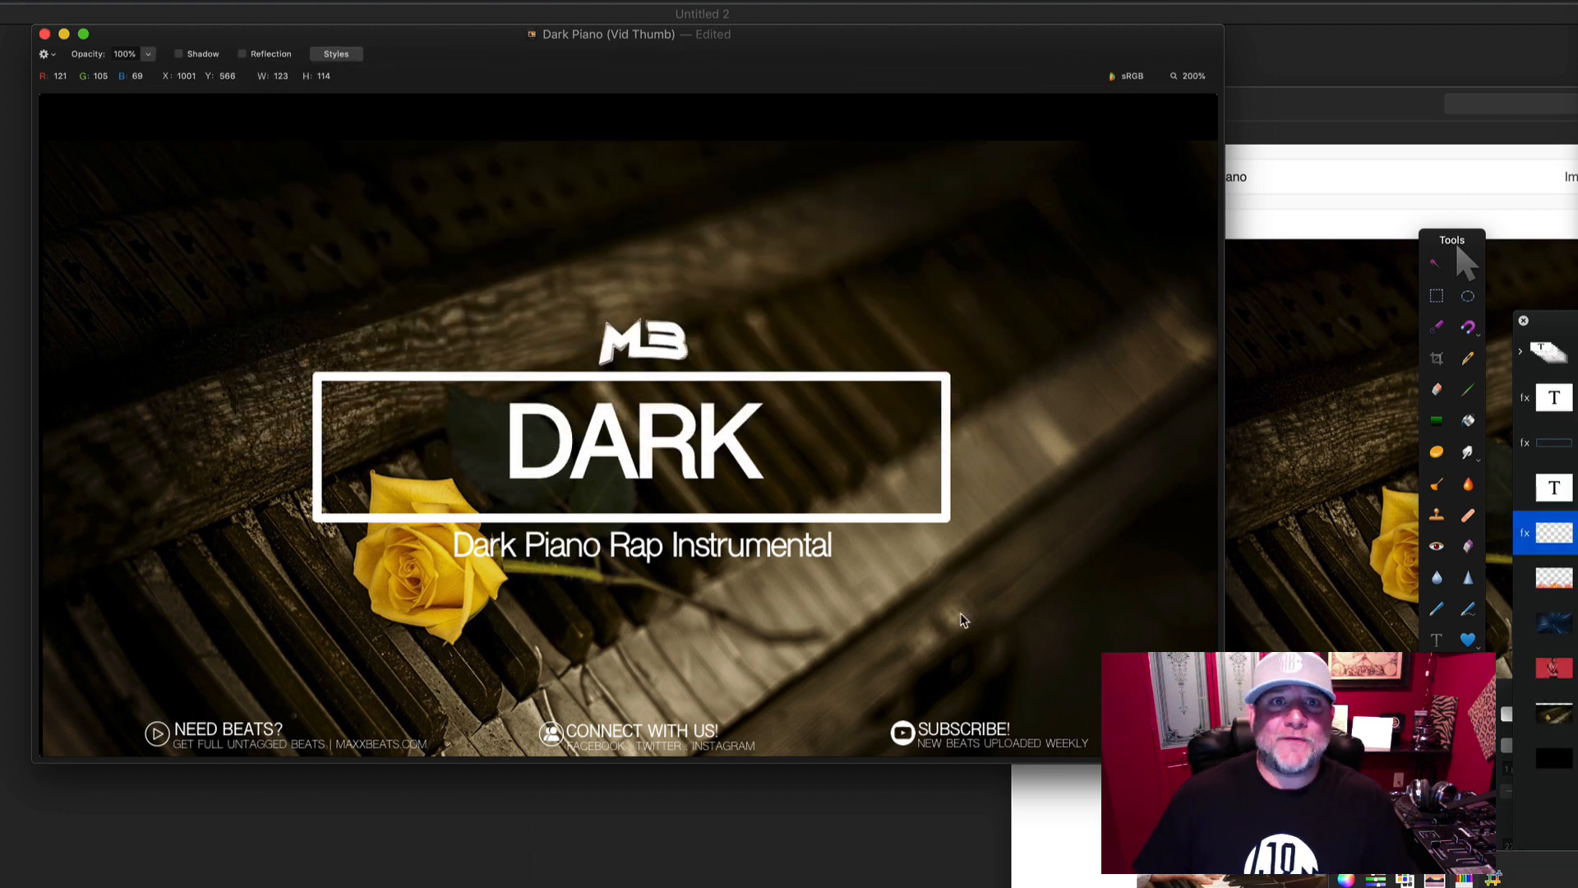
# - Bring the full layer list into view and hide the Bottom Links layer group
pyautogui.click(949, 729)
pyautogui.moveTo(1576, 320); pyautogui.dragTo(1457, 206)
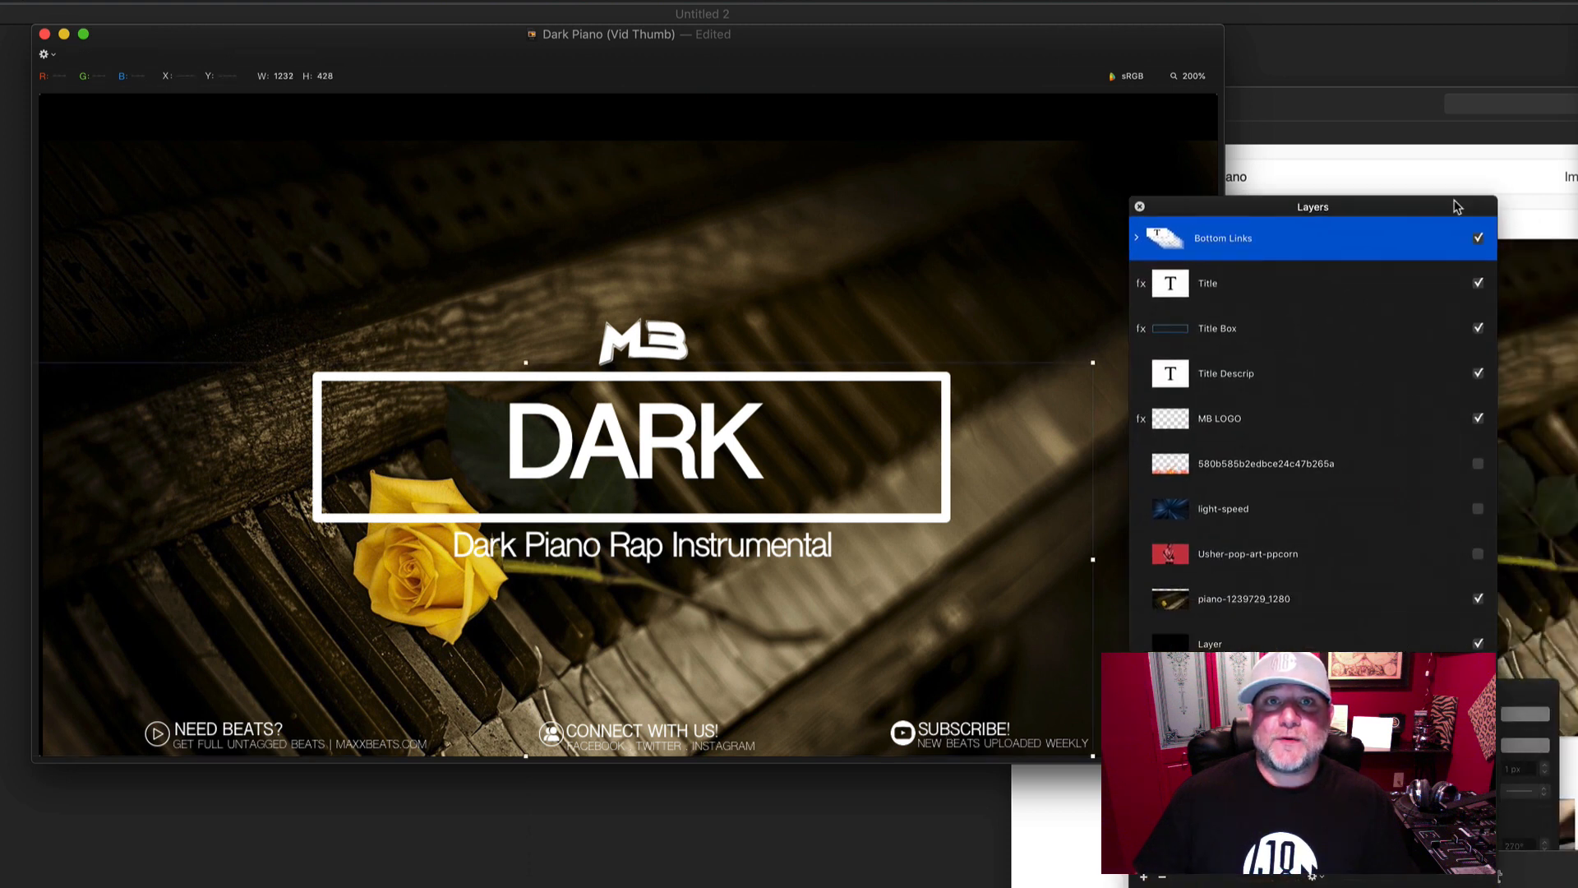
pyautogui.click(1480, 239)
pyautogui.moveTo(902, 67); pyautogui.dragTo(869, 128)
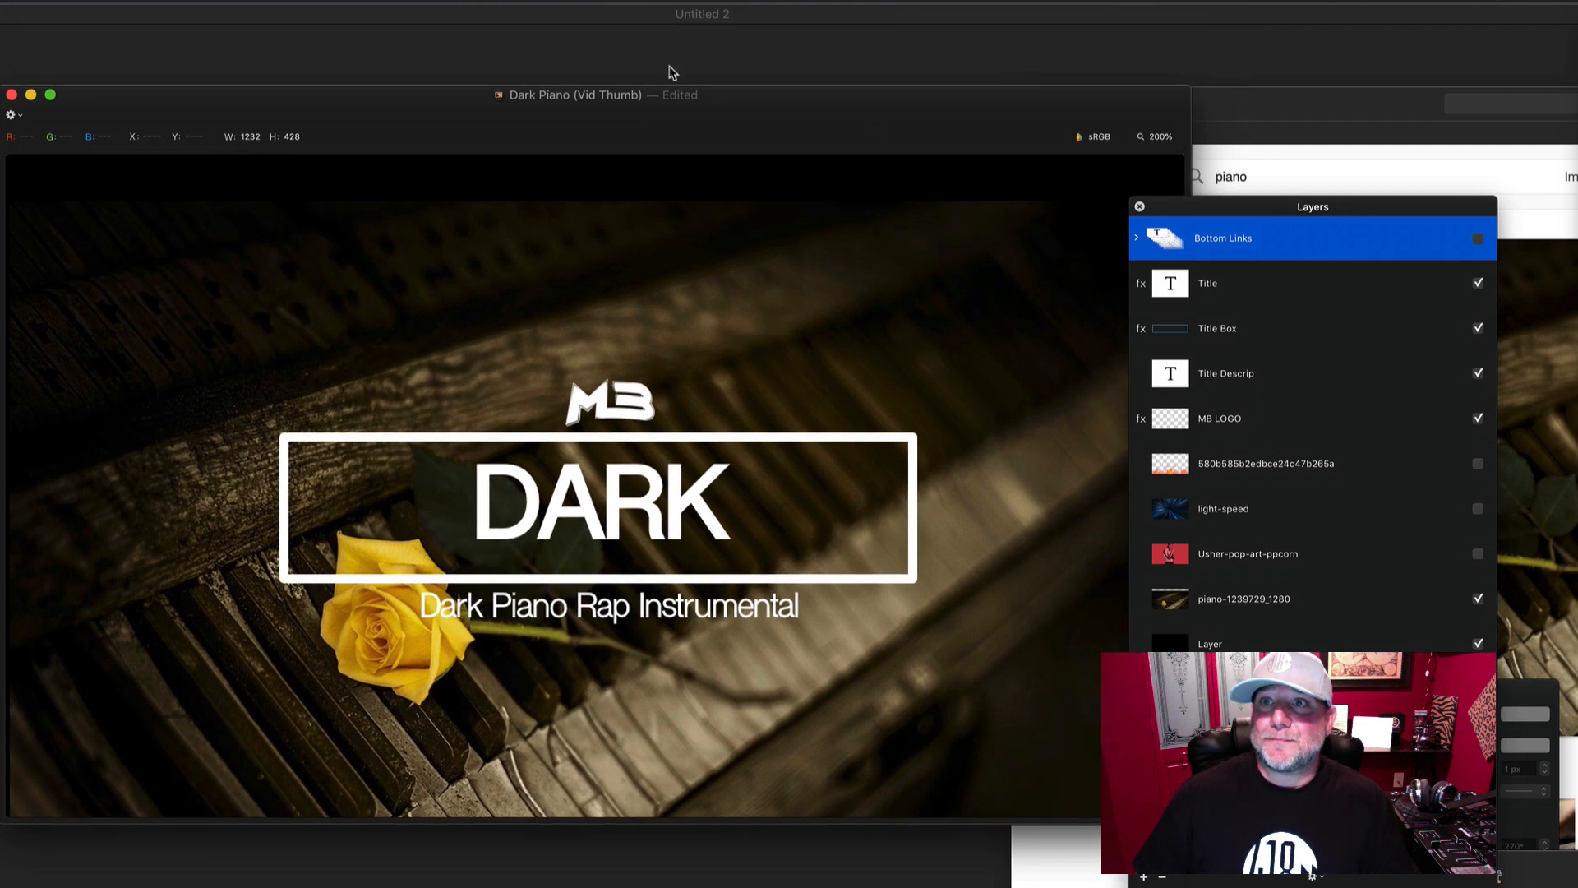
# - Export the version without bottom links as a 100% quality JPEG named "Dark Piano (BS Thumb)" to the Desktop
pyautogui.click(3, 2)
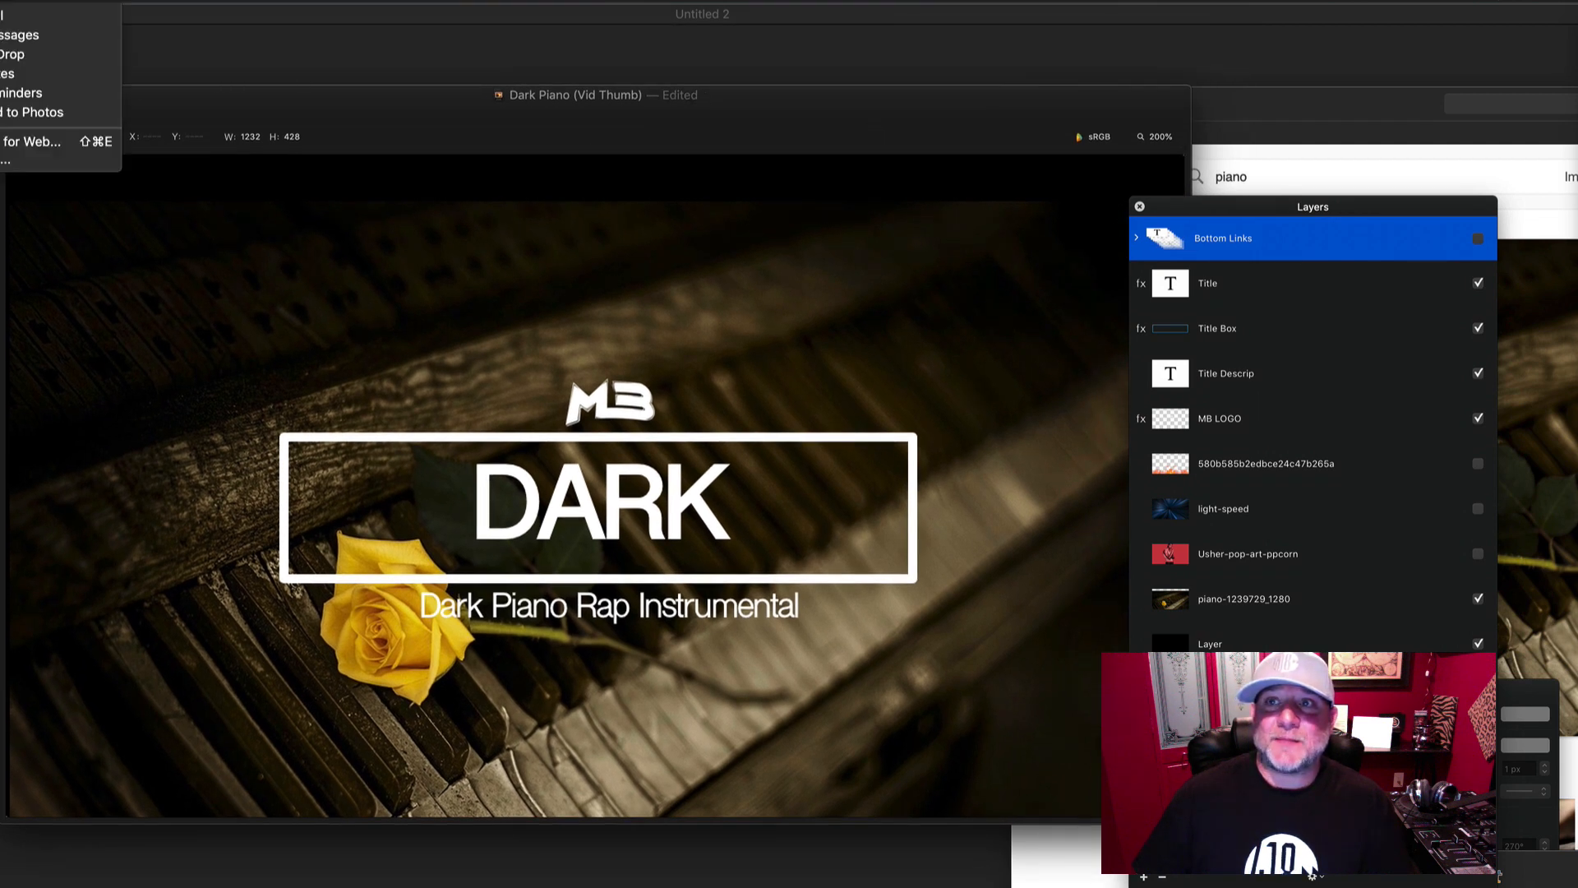
pyautogui.click(9, 162)
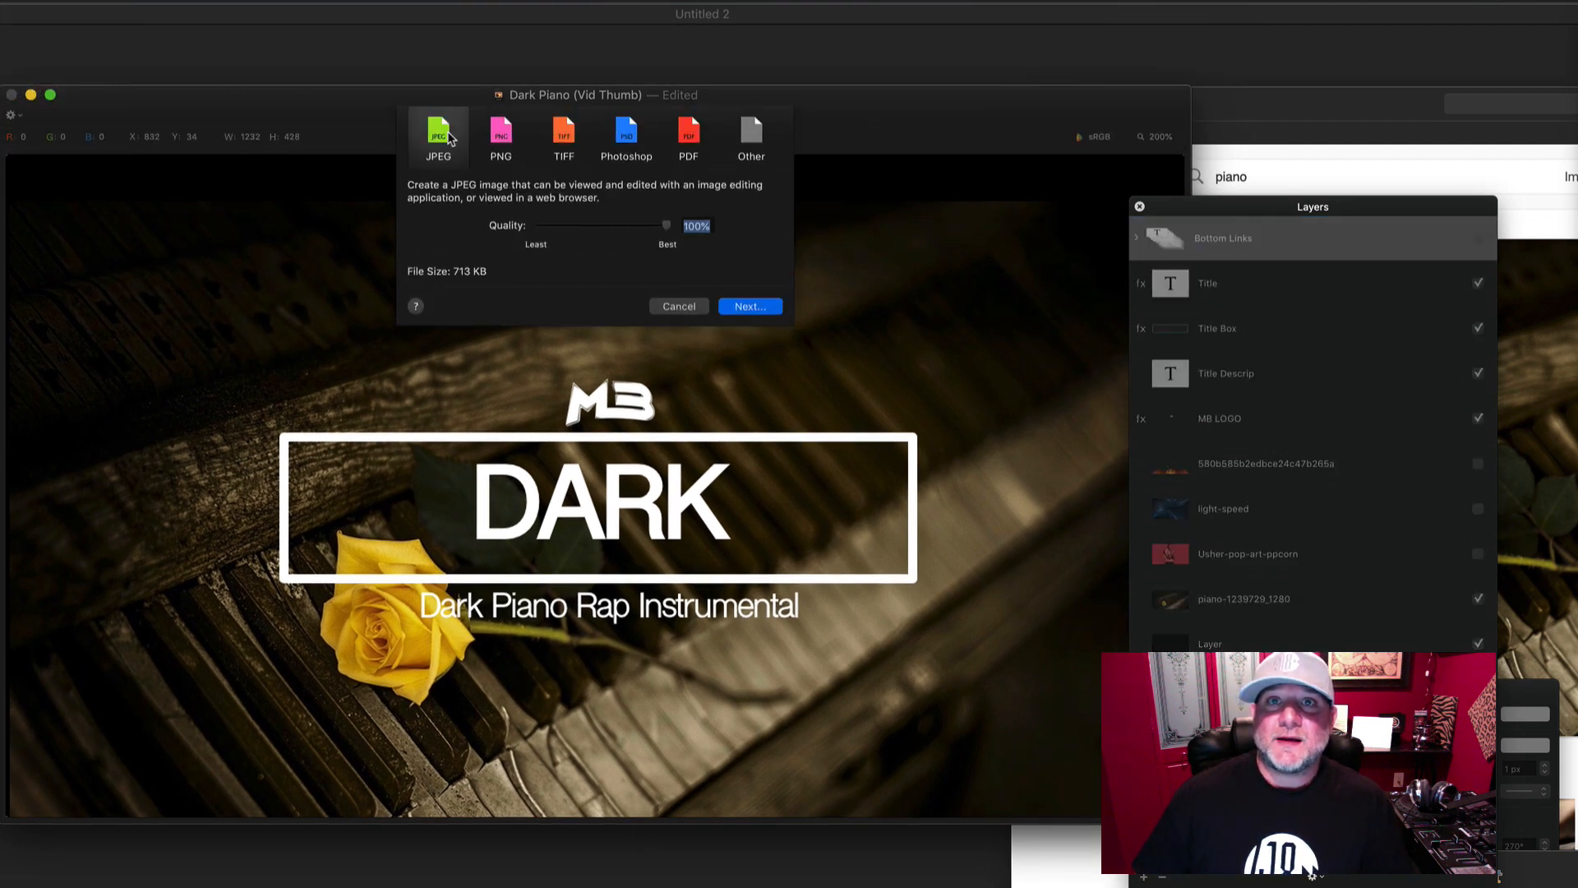
pyautogui.click(751, 306)
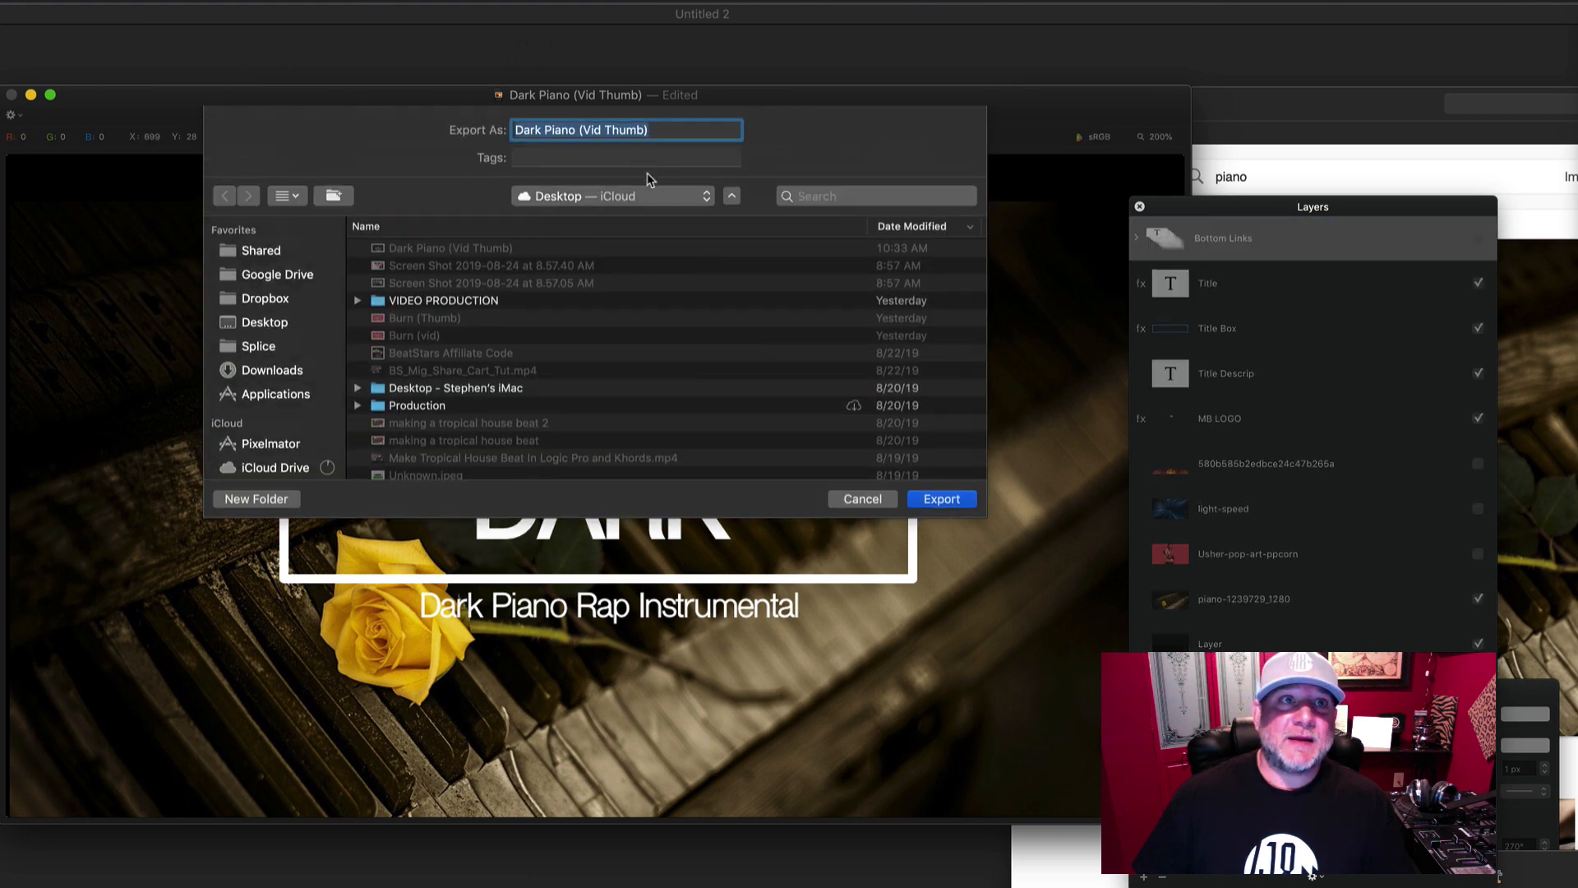
pyautogui.click(622, 130)
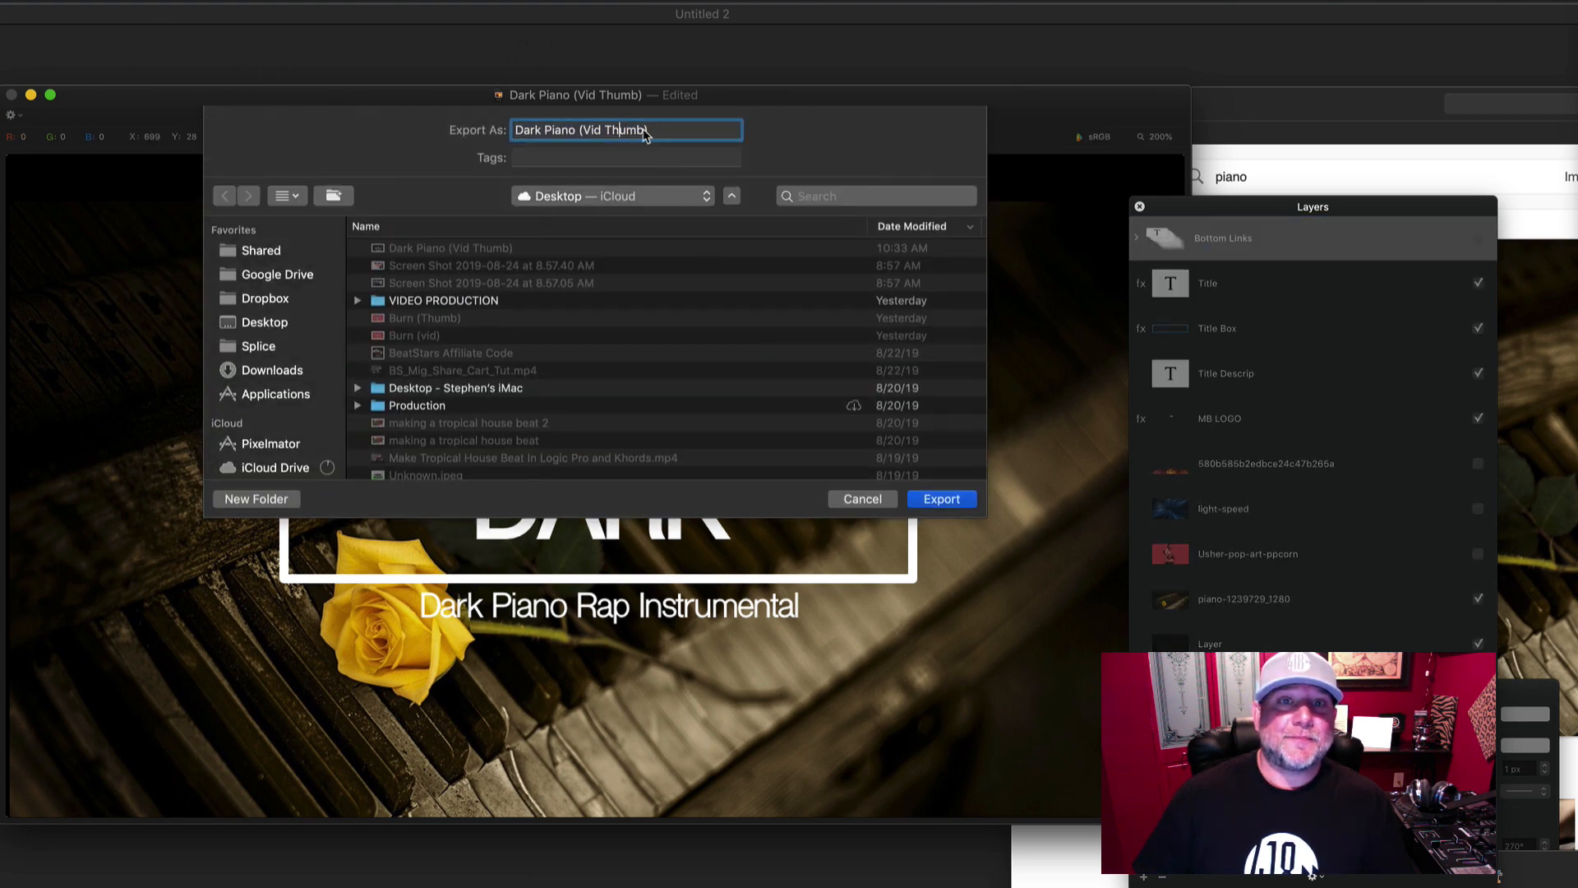
pyautogui.press('BackSpace')
pyautogui.press('BackSpace')
pyautogui.press('BackSpace')
pyautogui.press('BackSpace')
pyautogui.press('BackSpace')
pyautogui.press('BackSpace')
pyautogui.press('BackSpace')
pyautogui.press('BackSpace')
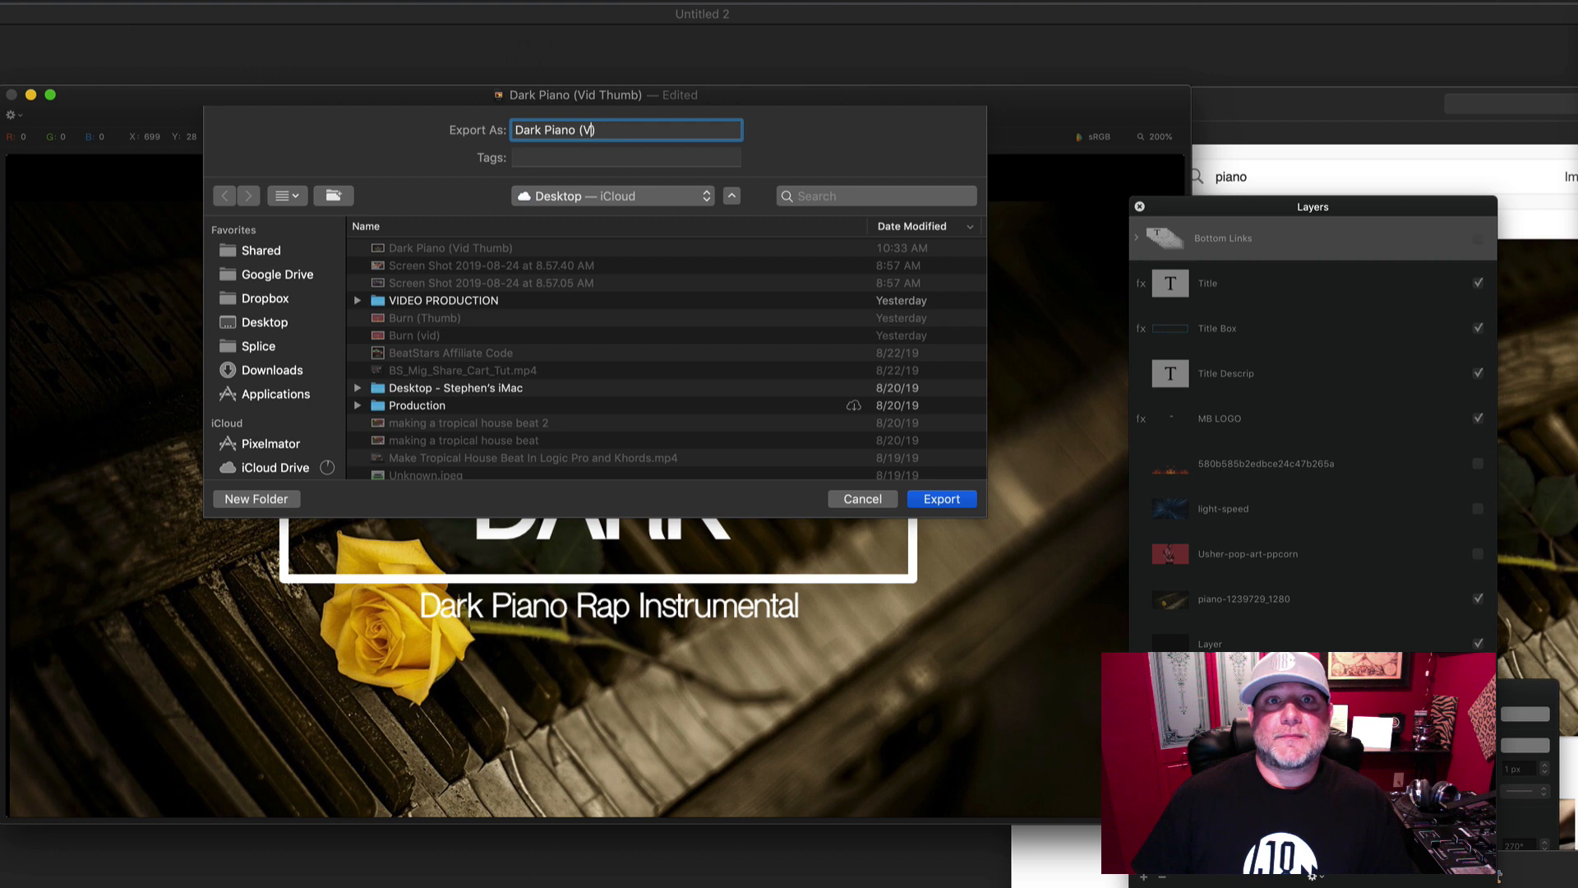
pyautogui.write('BS Thumb')
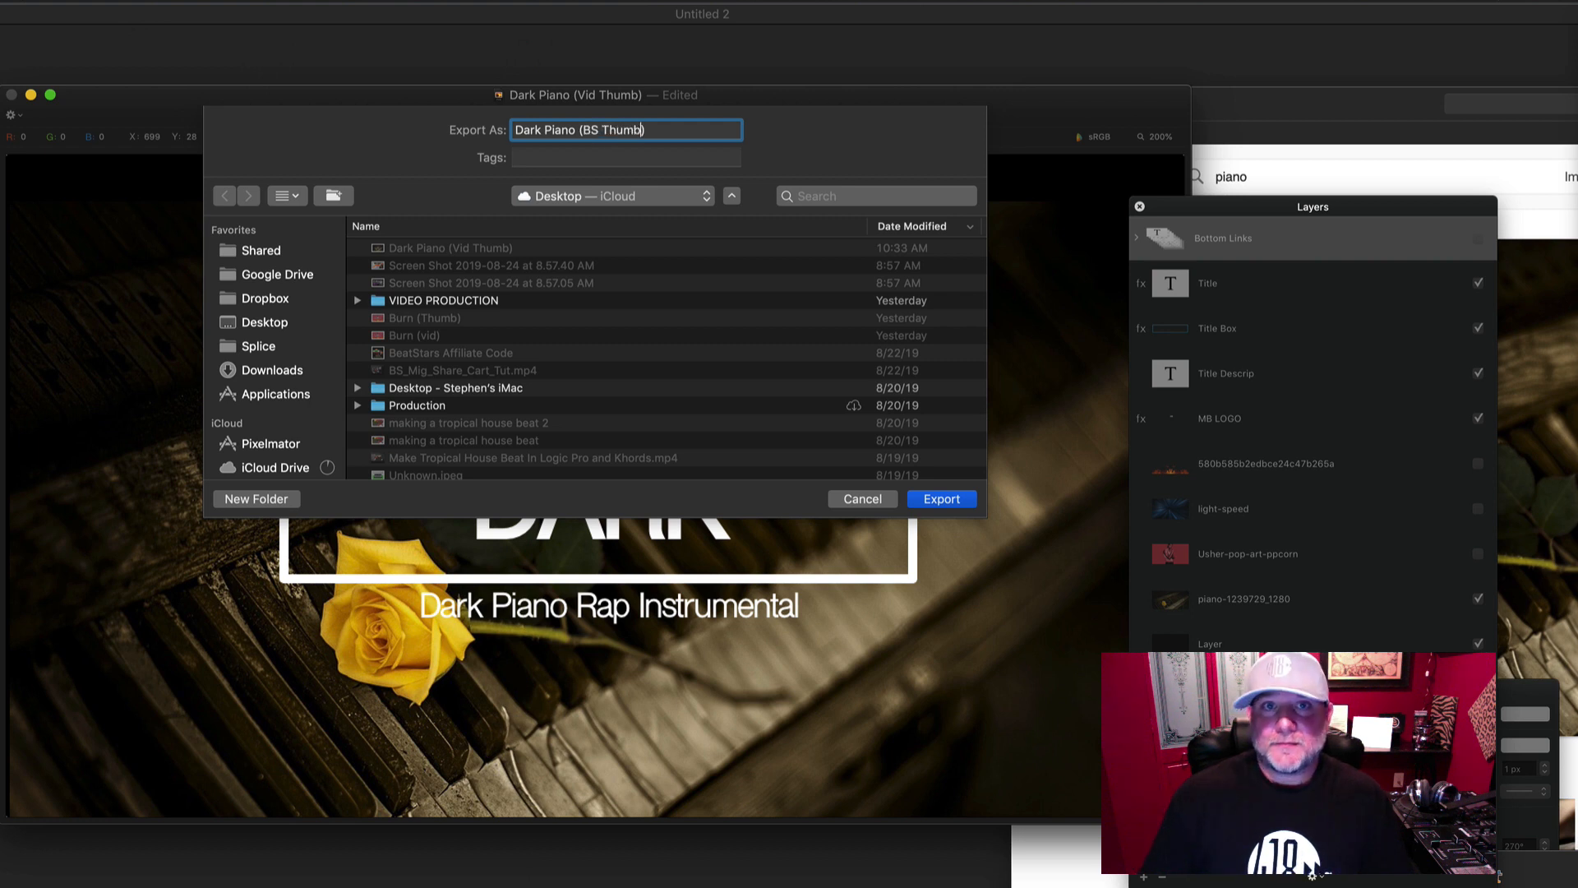
pyautogui.press('Return')
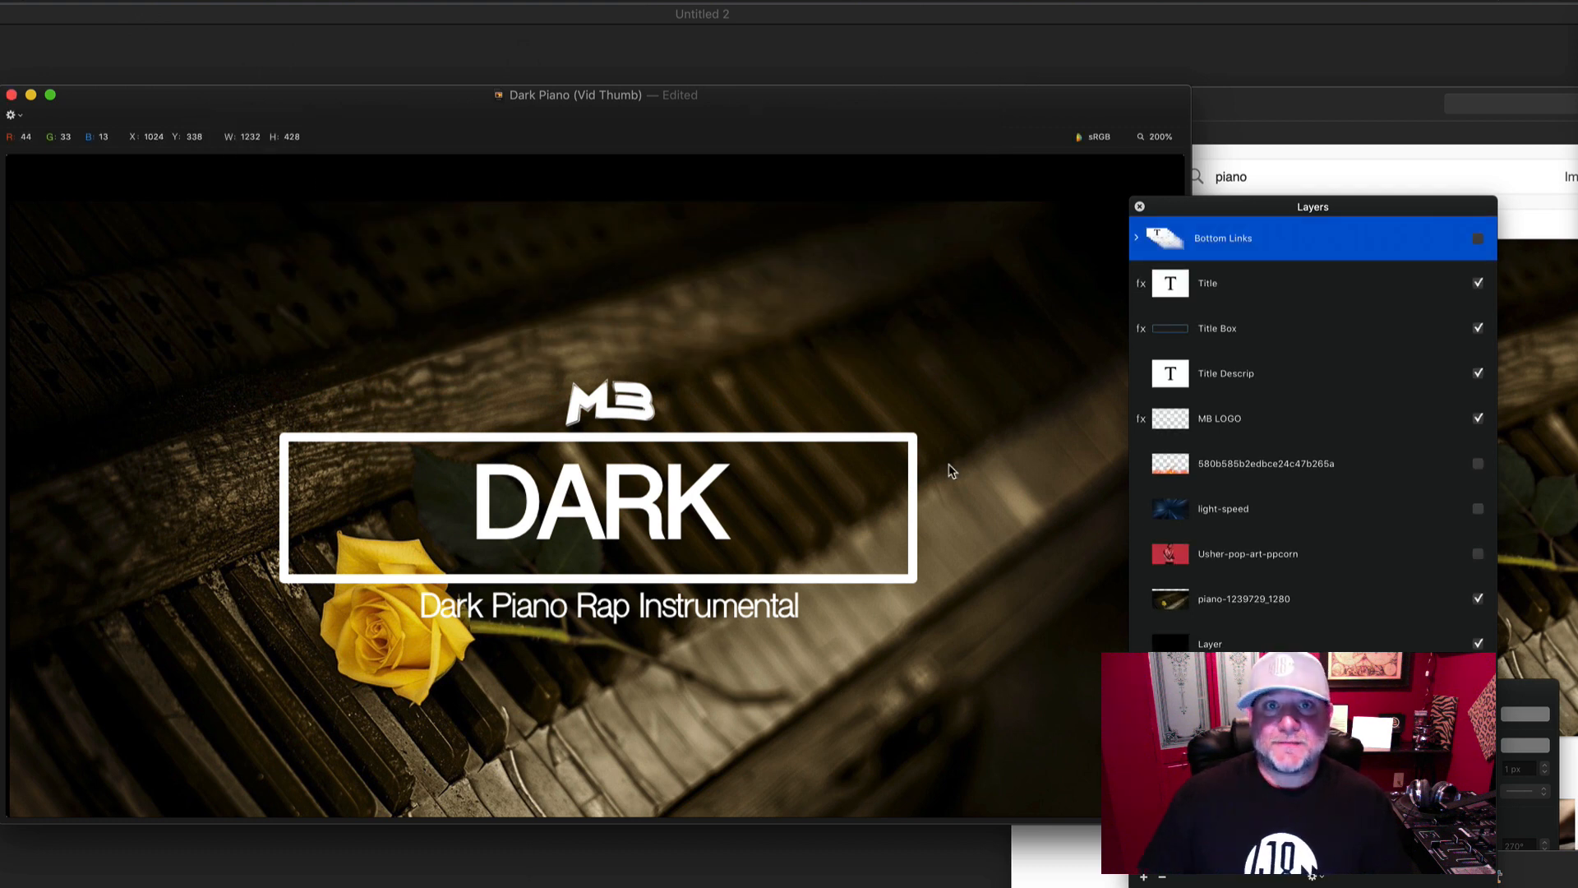
# - Select the title box and the MB logo in turn to review them, moving the layer list clear of the design
pyautogui.click(329, 441)
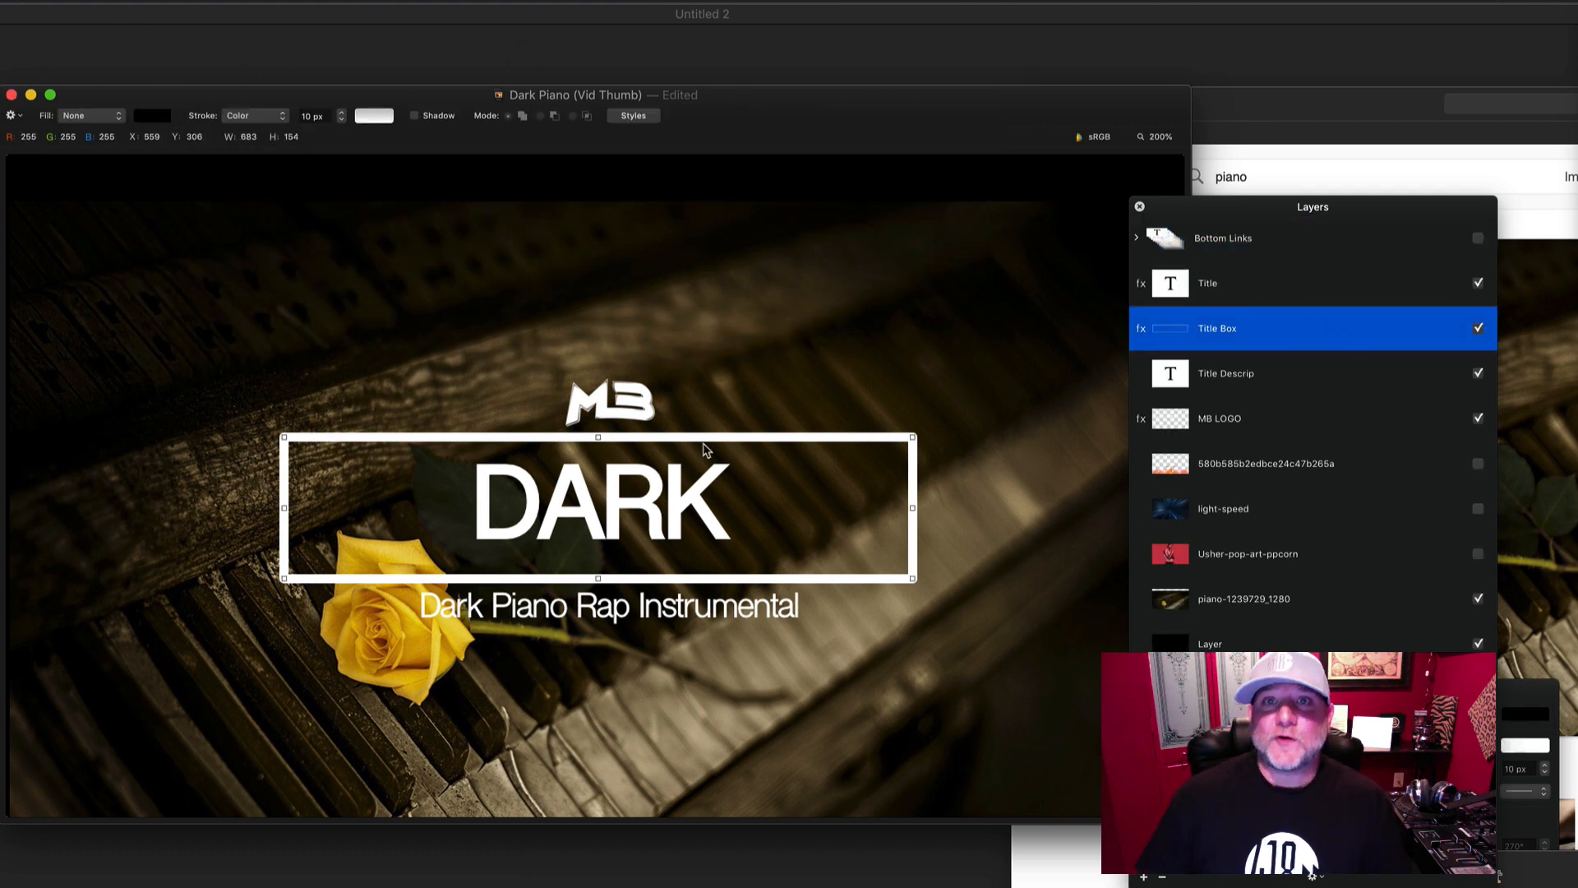
pyautogui.moveTo(1219, 211); pyautogui.dragTo(1371, 192)
pyautogui.moveTo(1132, 99); pyautogui.dragTo(1158, 104)
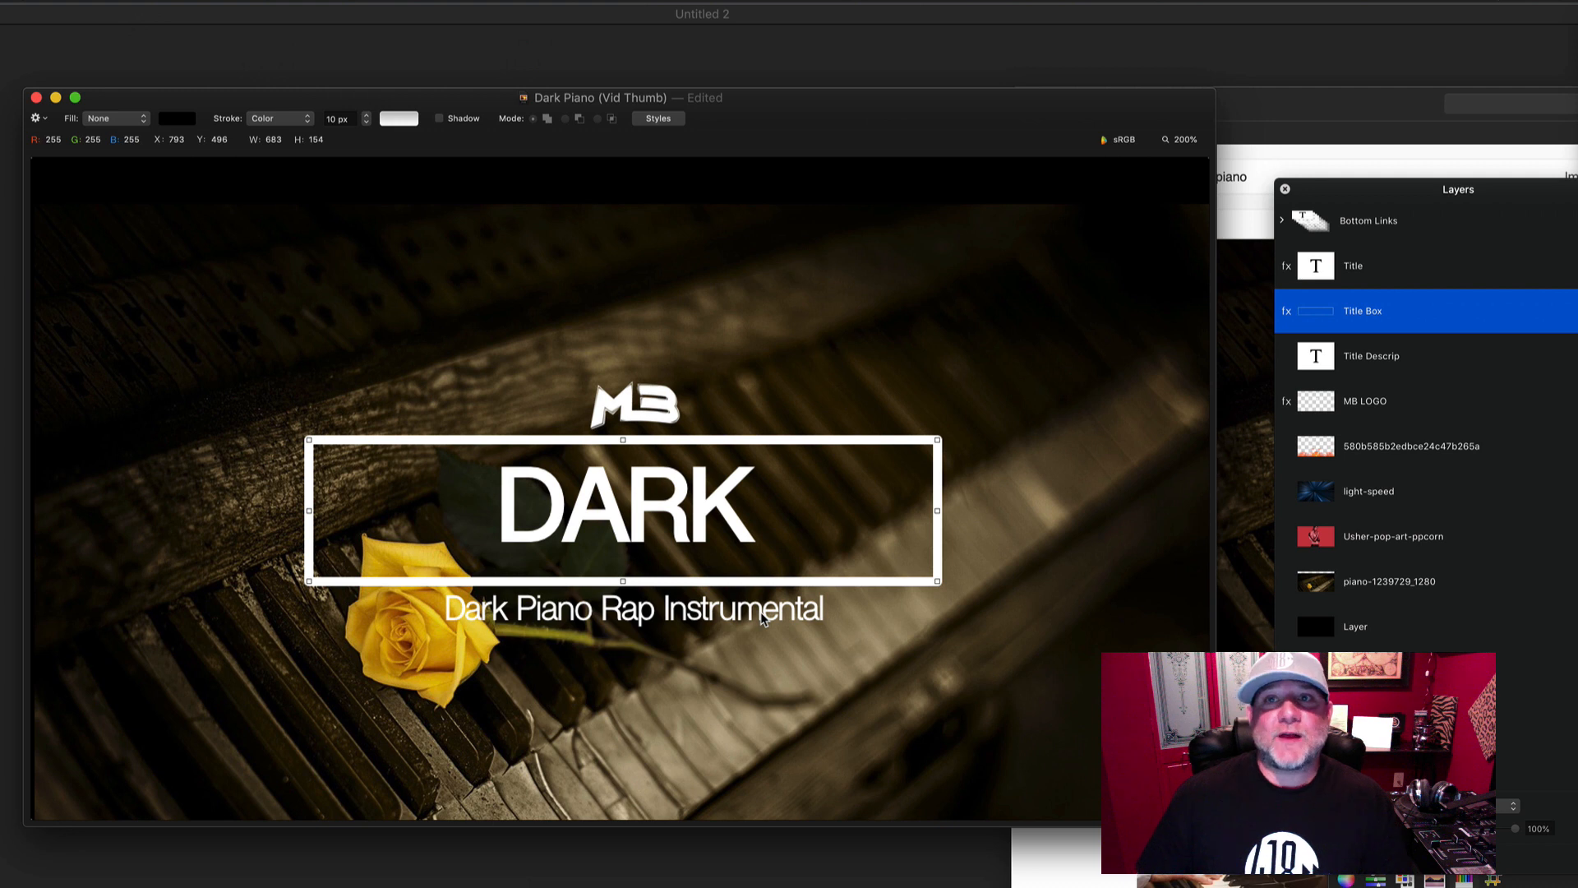
pyautogui.click(658, 409)
pyautogui.moveTo(1170, 103); pyautogui.dragTo(1254, 82)
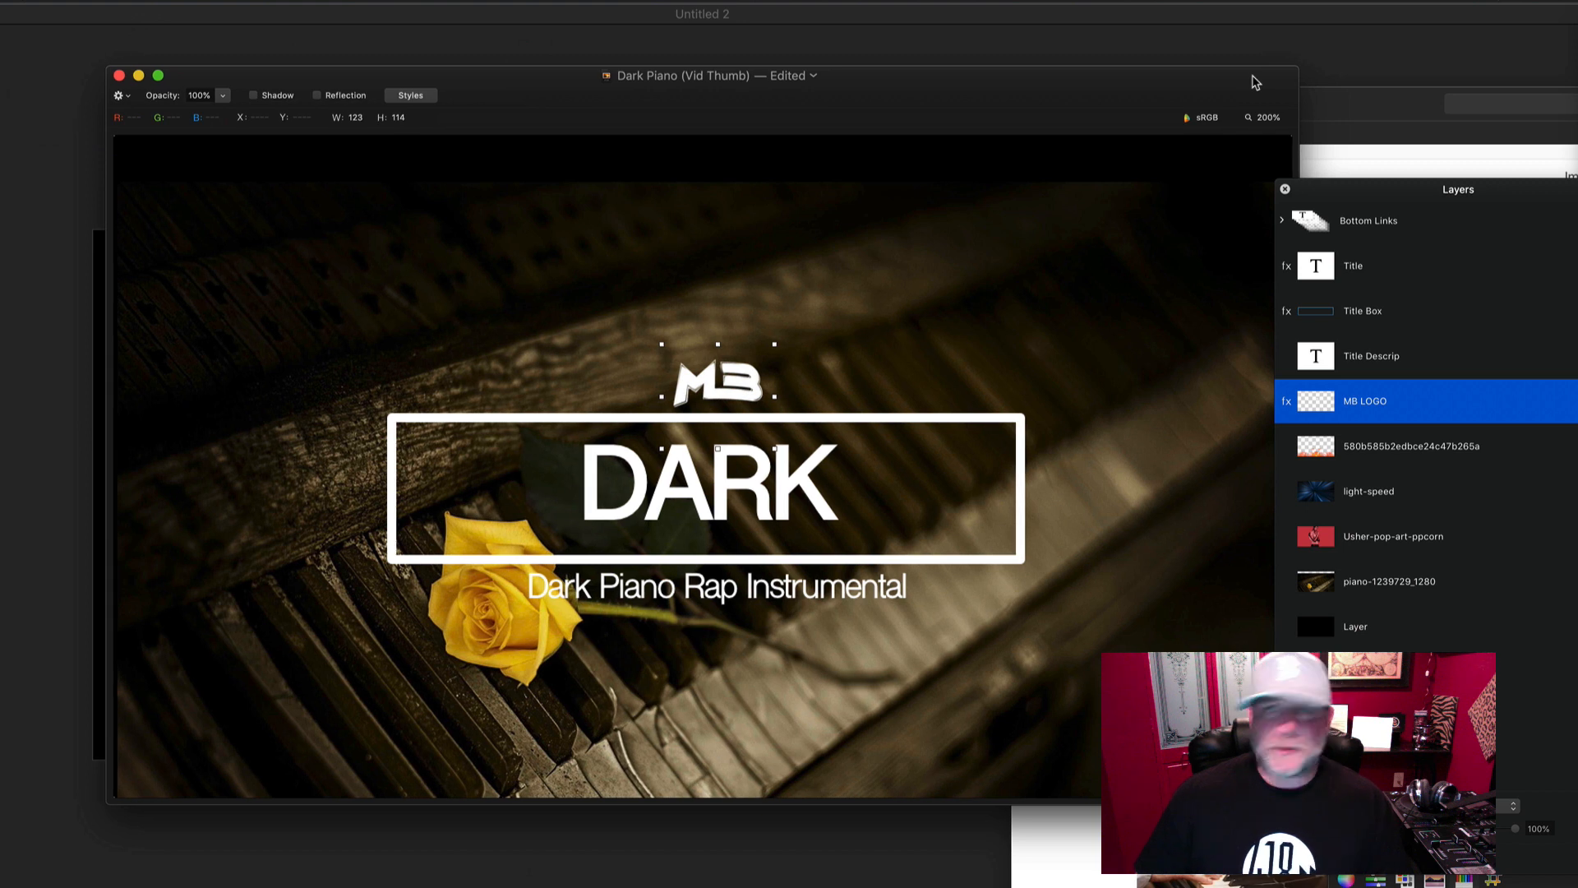
pyautogui.moveTo(1145, 77); pyautogui.dragTo(1131, 128)
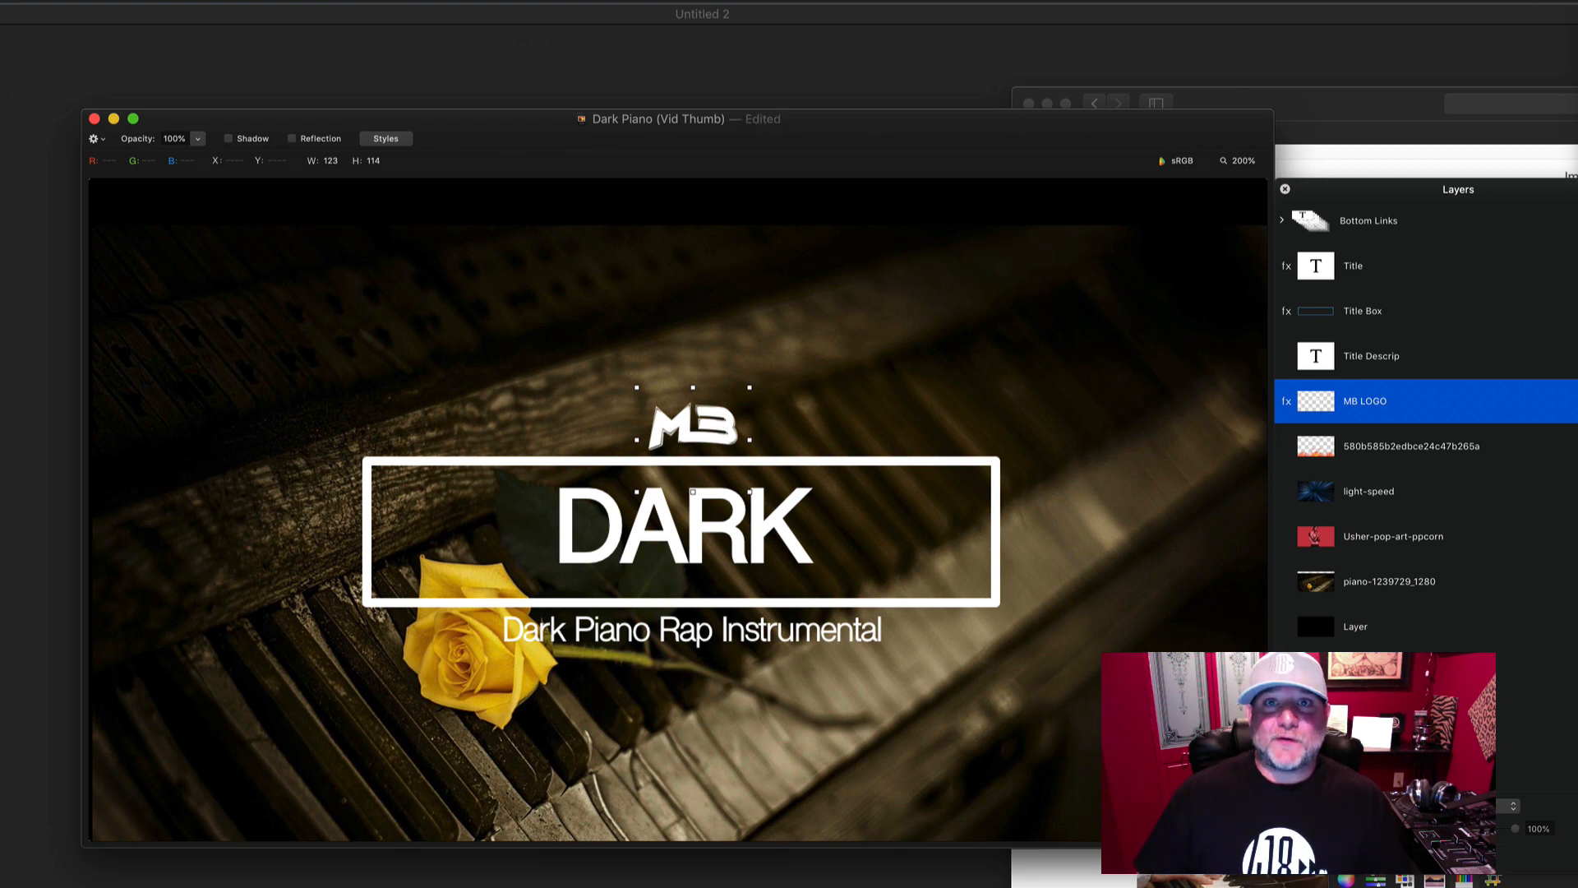
# - Check the canvas width and height in the Canvas Size settings and close them without changes
pyautogui.press('alt+super+c')
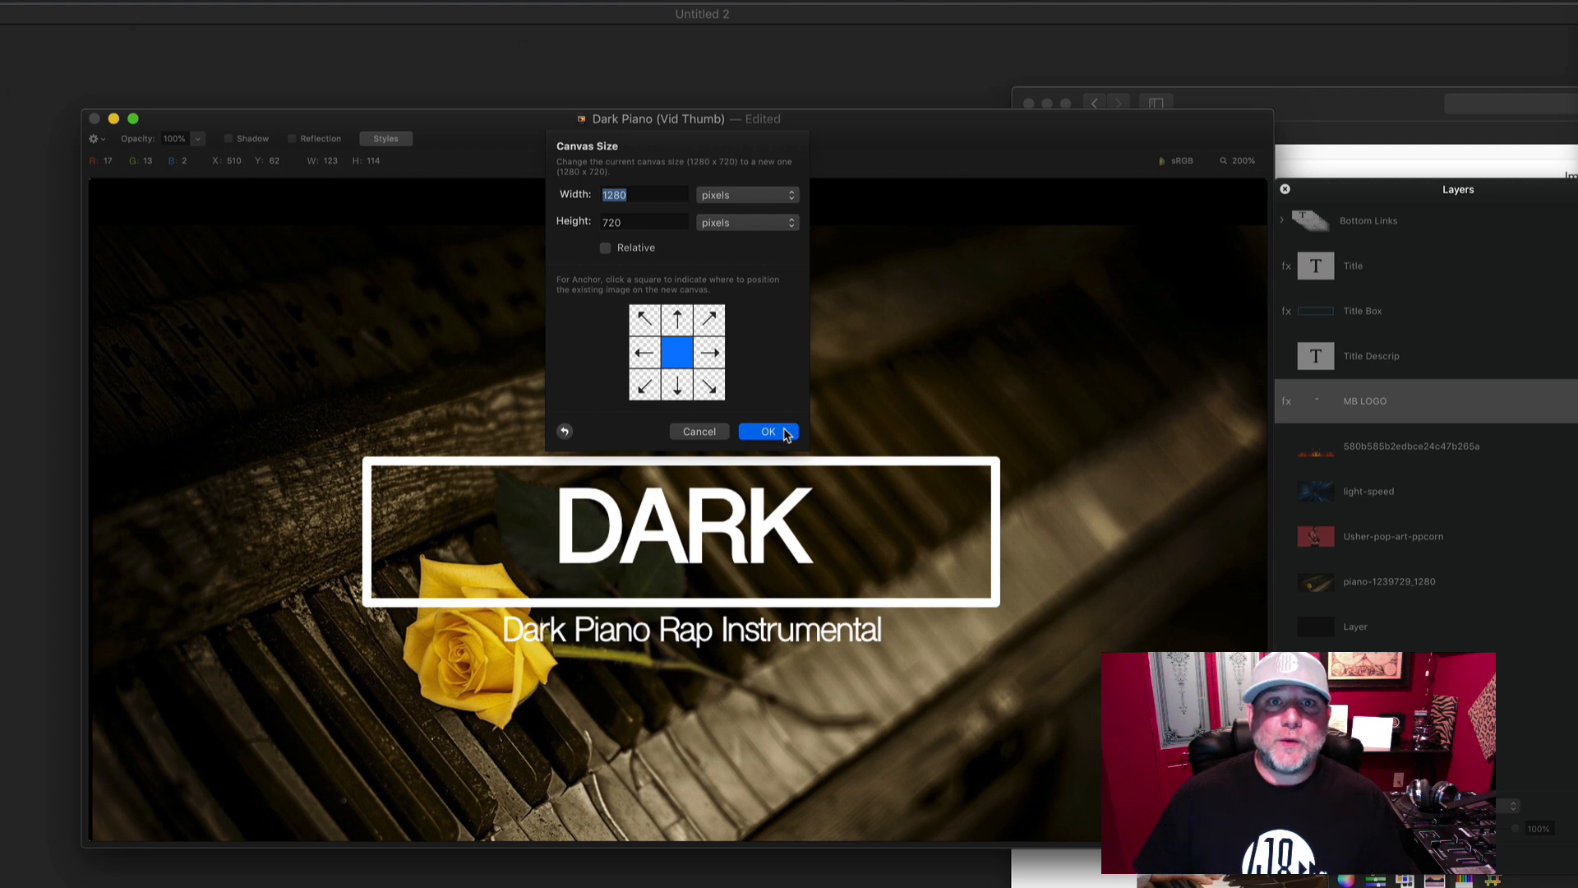
pyautogui.click(698, 432)
pyautogui.moveTo(909, 134); pyautogui.dragTo(831, 71)
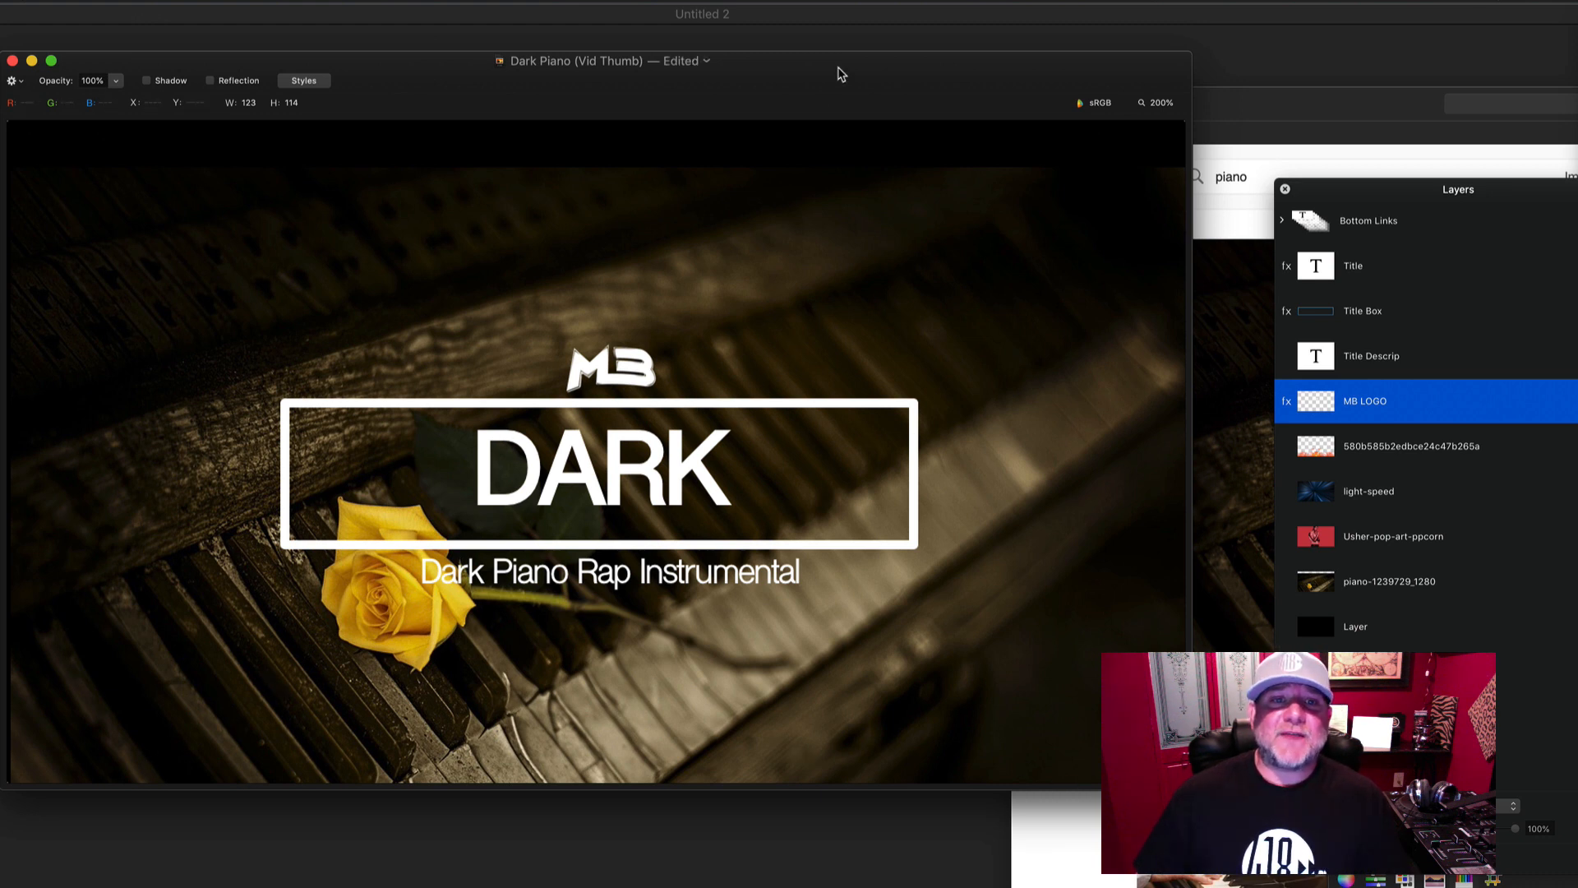
# - Switch to HitFilm Express and turn off the visibility of the VIZ track in the Twisted project
pyautogui.moveTo(842, 74); pyautogui.dragTo(873, 98)
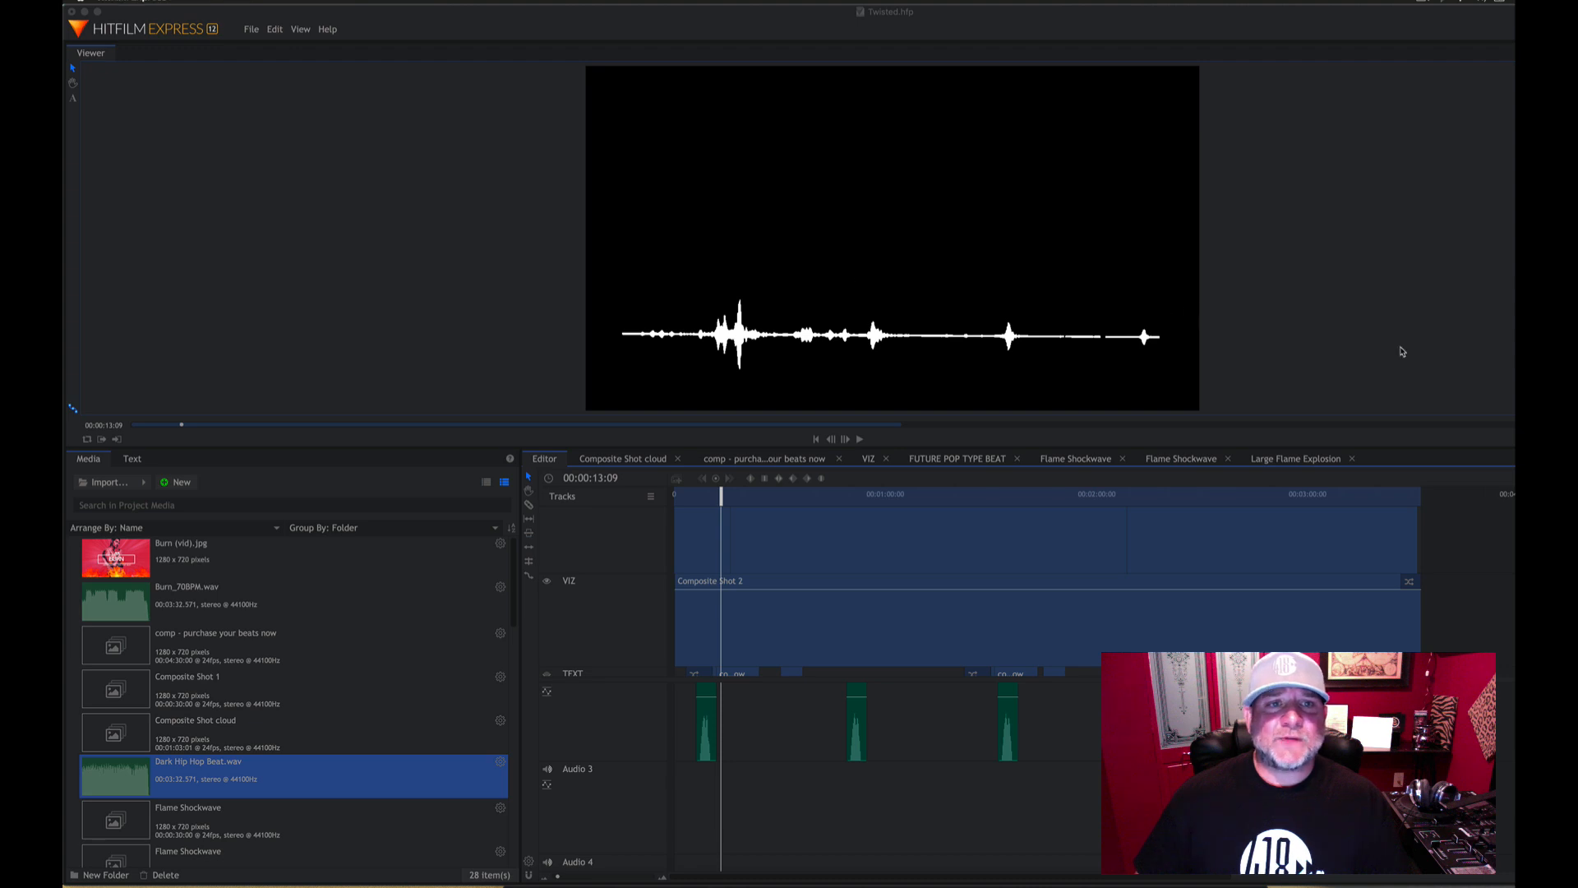
pyautogui.click(547, 581)
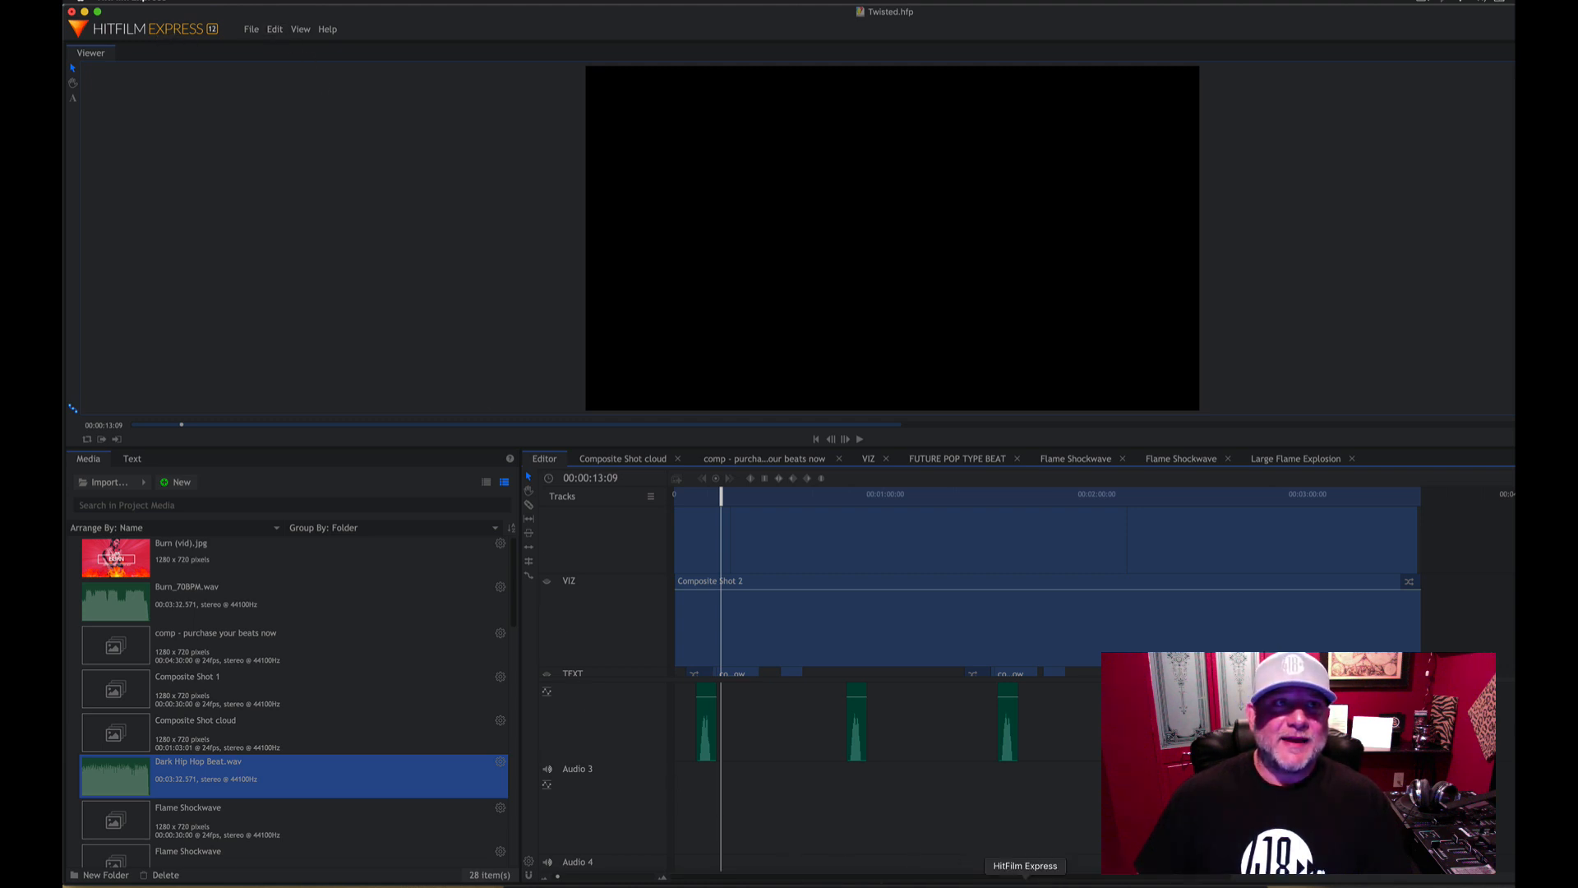
# - Switch to Safari, move its window fully into view, and open the hitfilm.com website
pyautogui.click(586, 885)
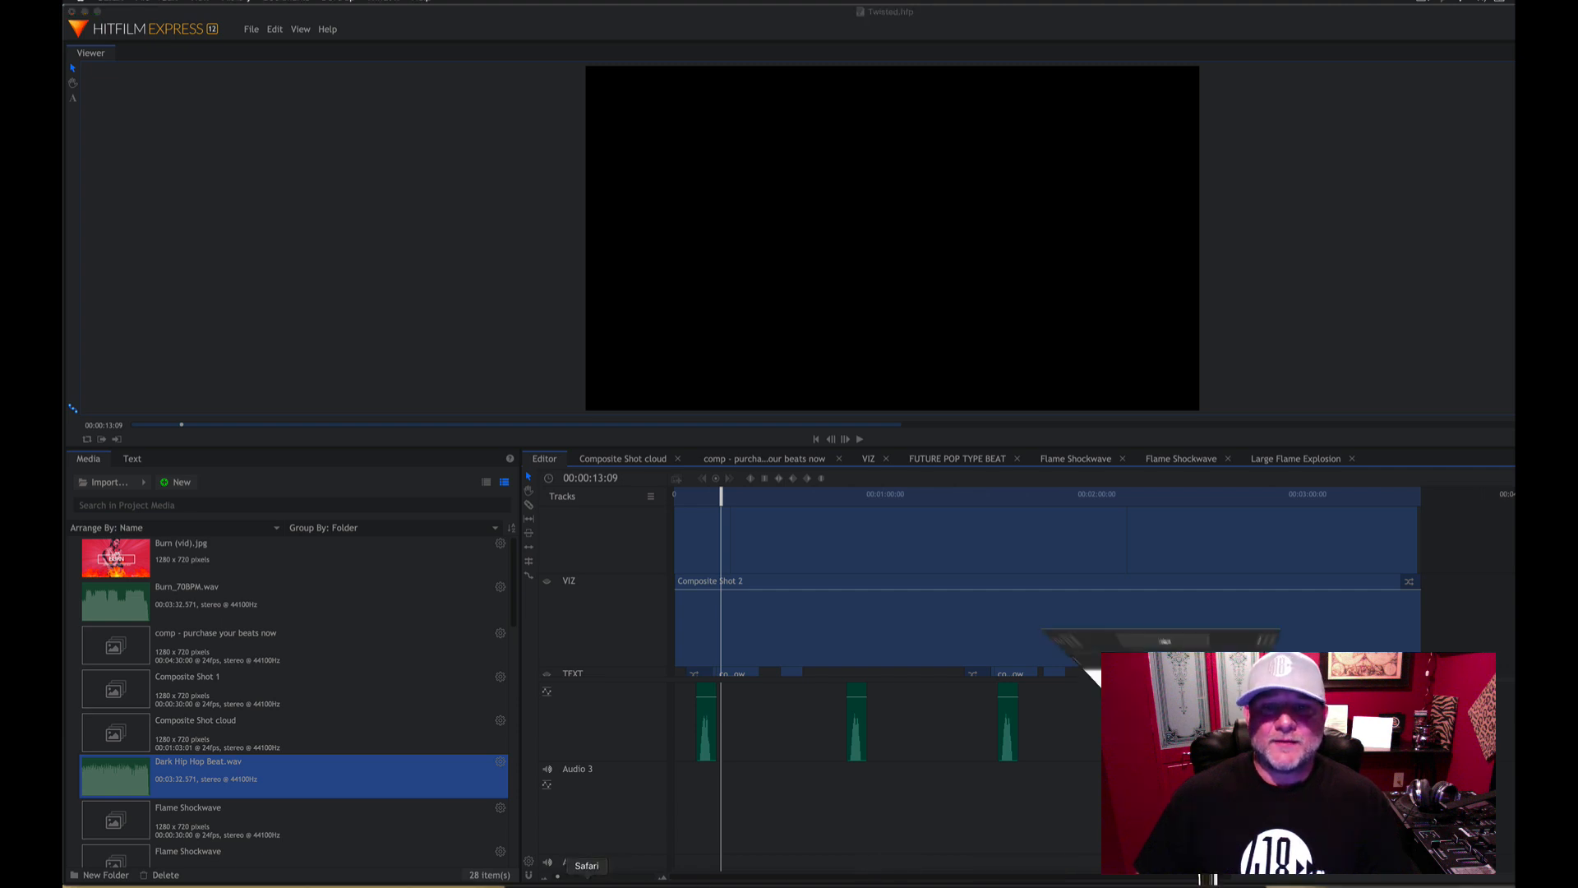
pyautogui.moveTo(1280, 311); pyautogui.dragTo(1192, 56)
pyautogui.click(1025, 60)
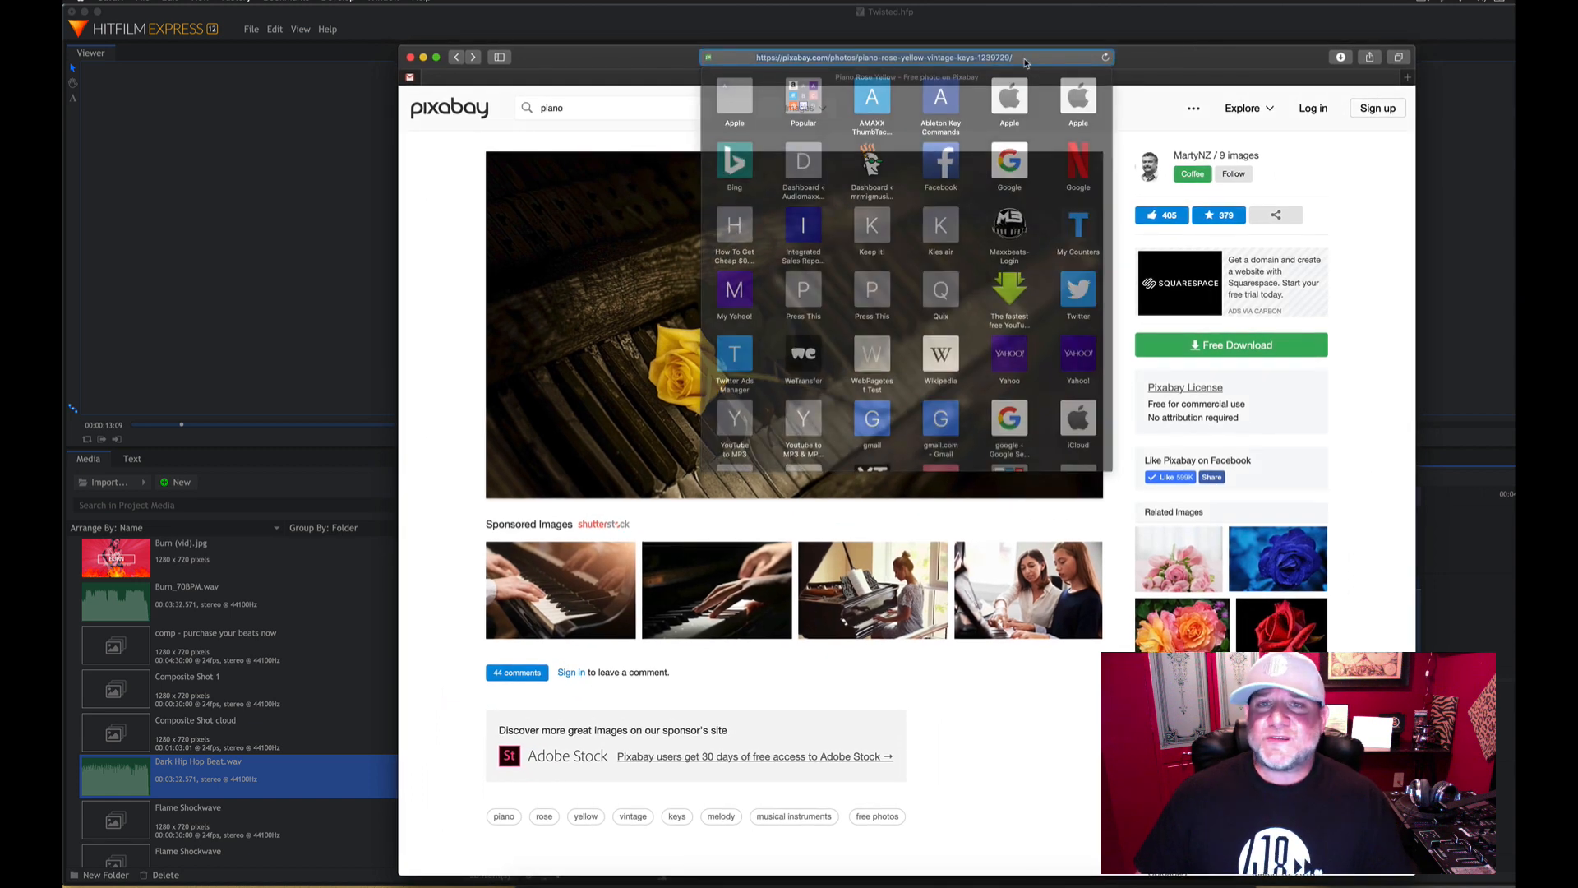
pyautogui.write('hitfilm.com')
pyautogui.press('Return')
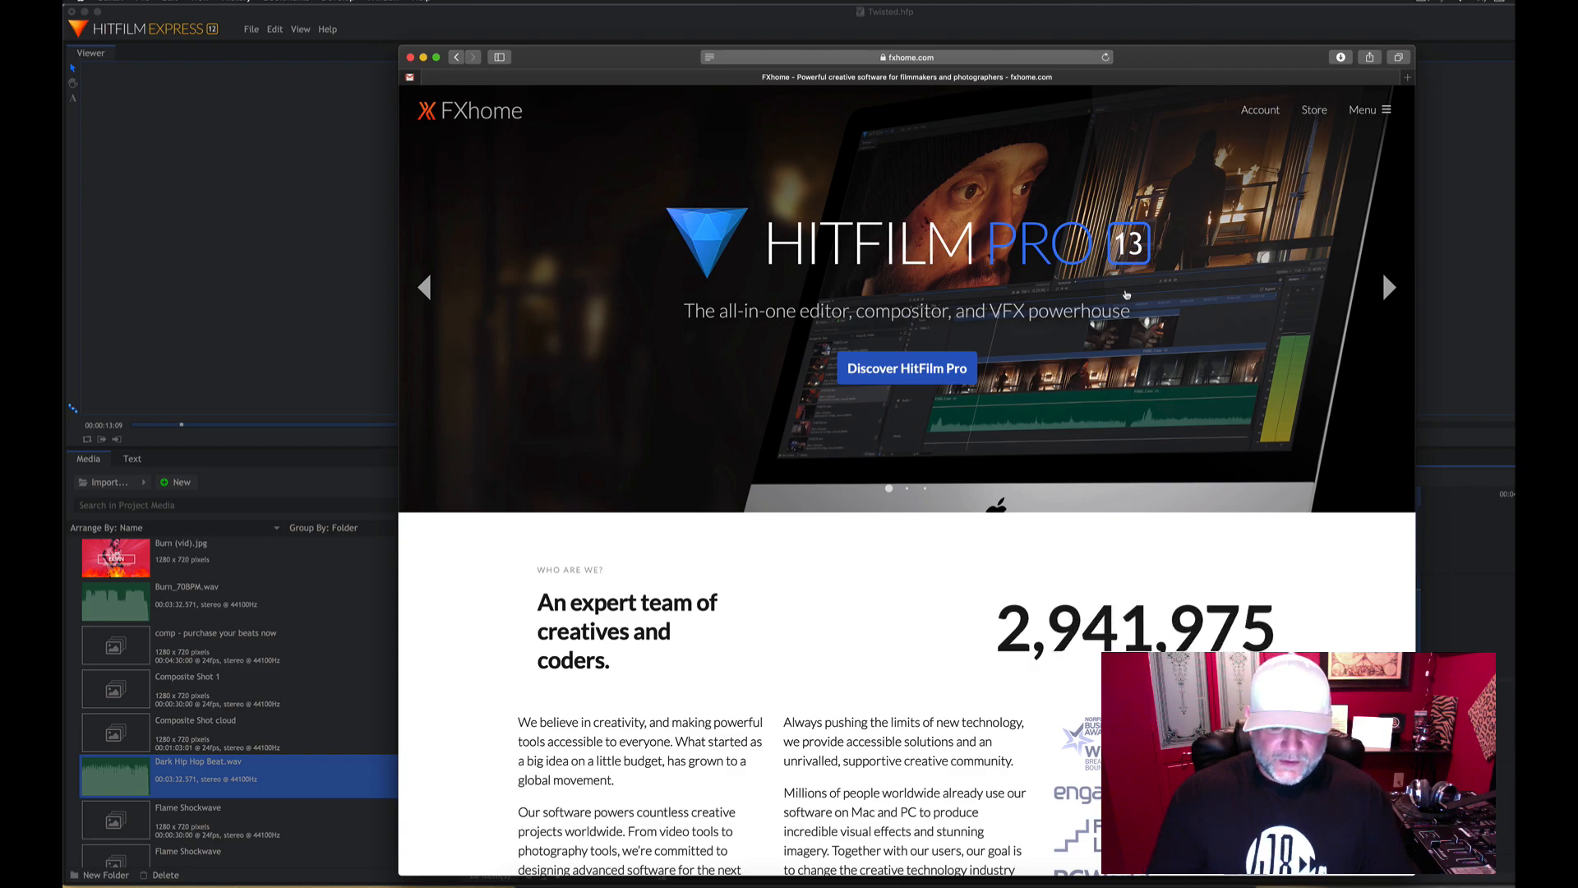
# - Look through the FXhome homepage down to the product links in the footer, repositioning the browser window
pyautogui.scroll(-14, 1016, 589)
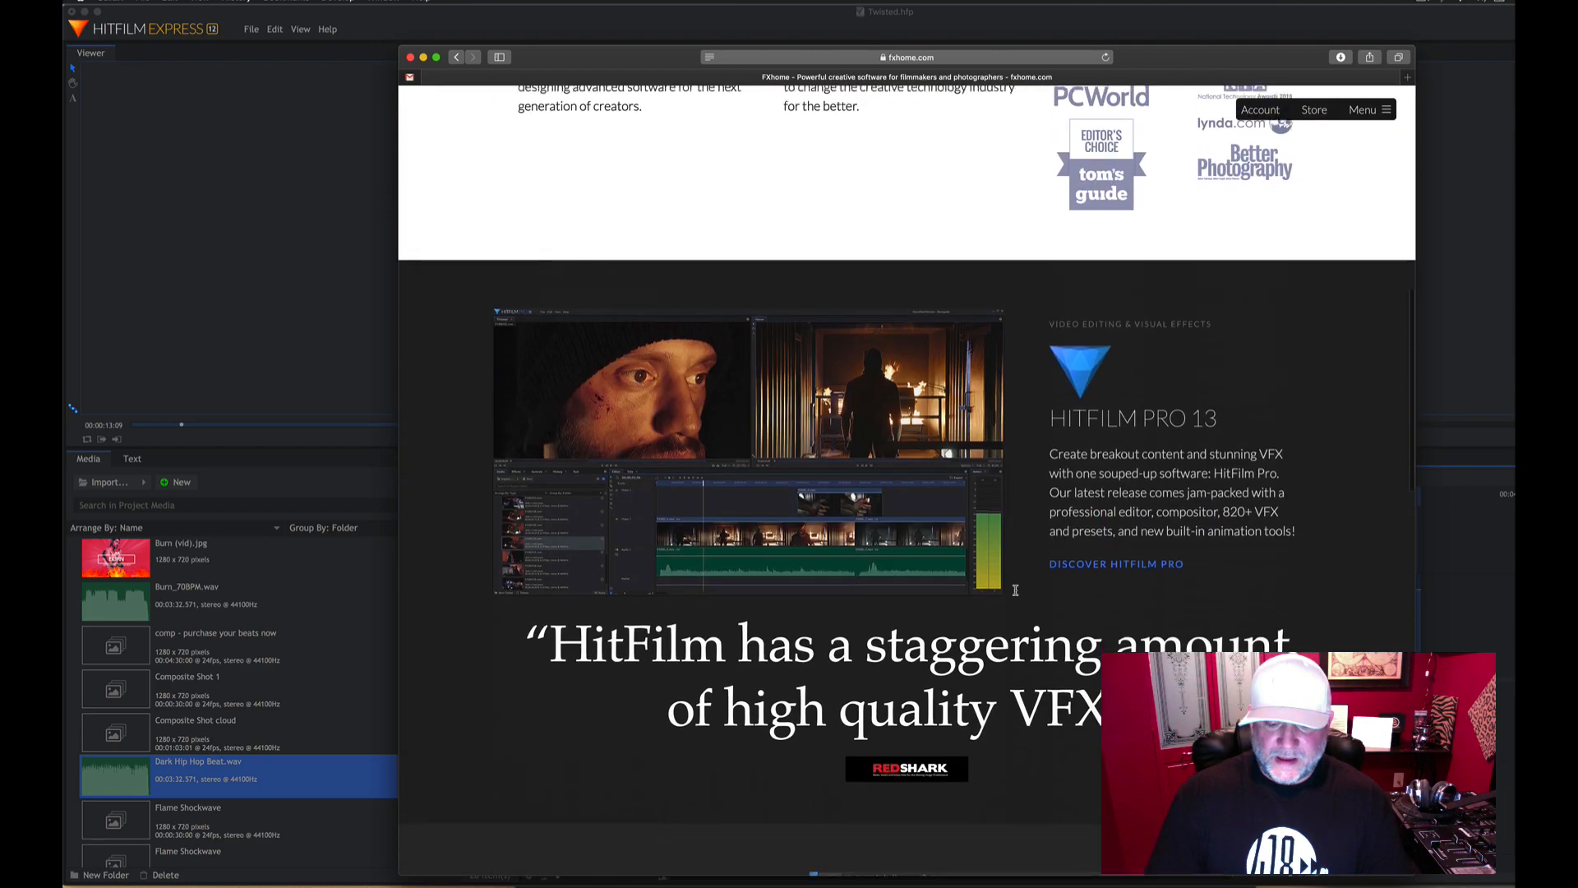
pyautogui.scroll(-15, 1016, 589)
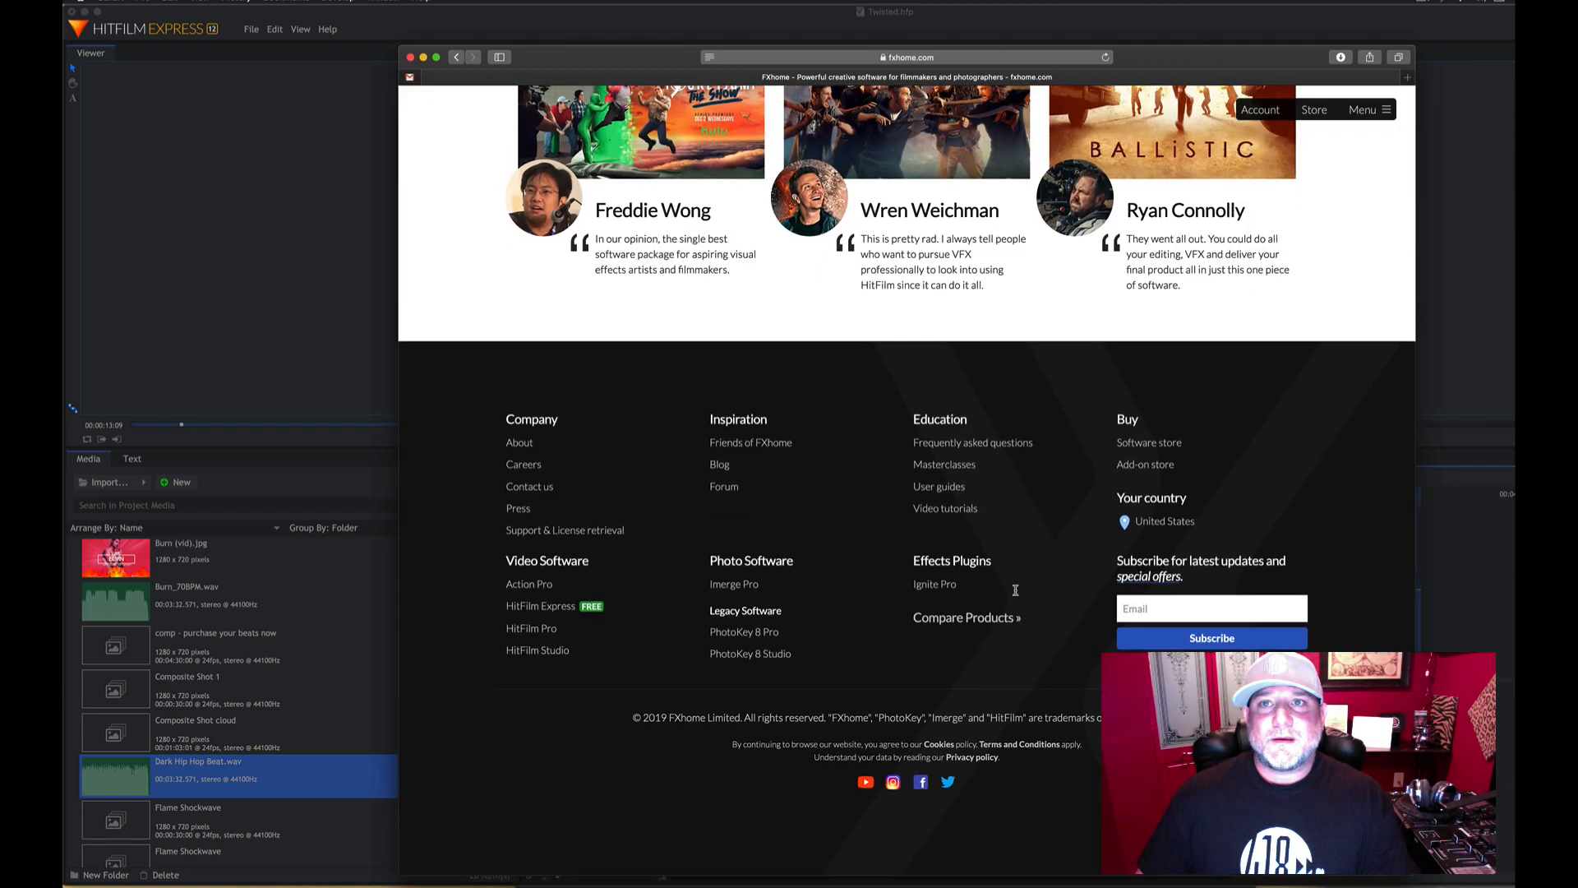
pyautogui.scroll(20, 1016, 593)
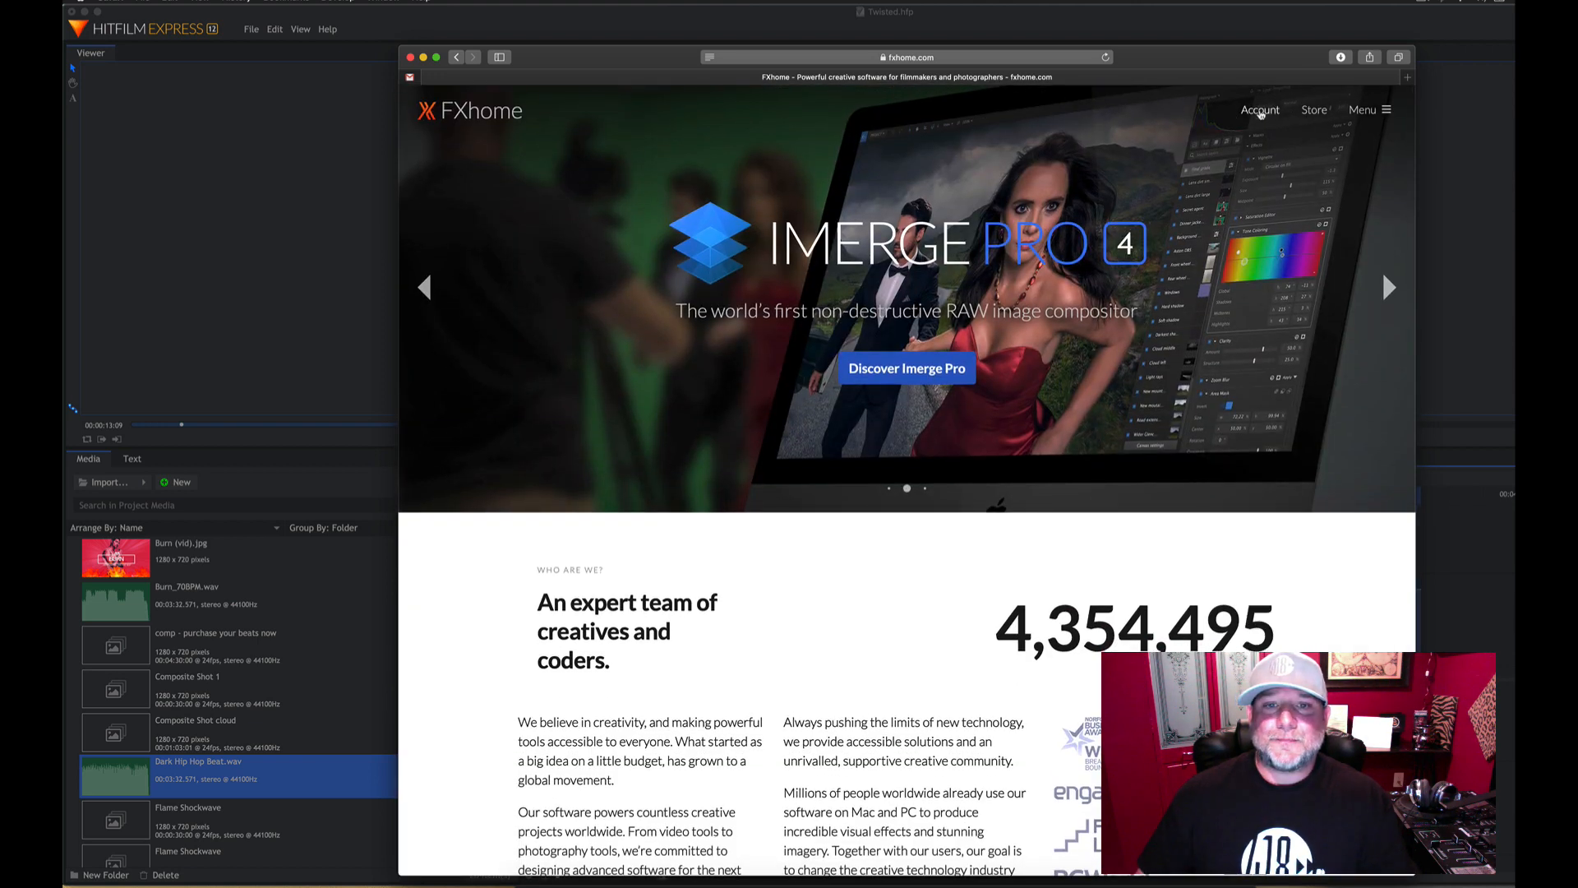
pyautogui.moveTo(1285, 63); pyautogui.dragTo(1247, 57)
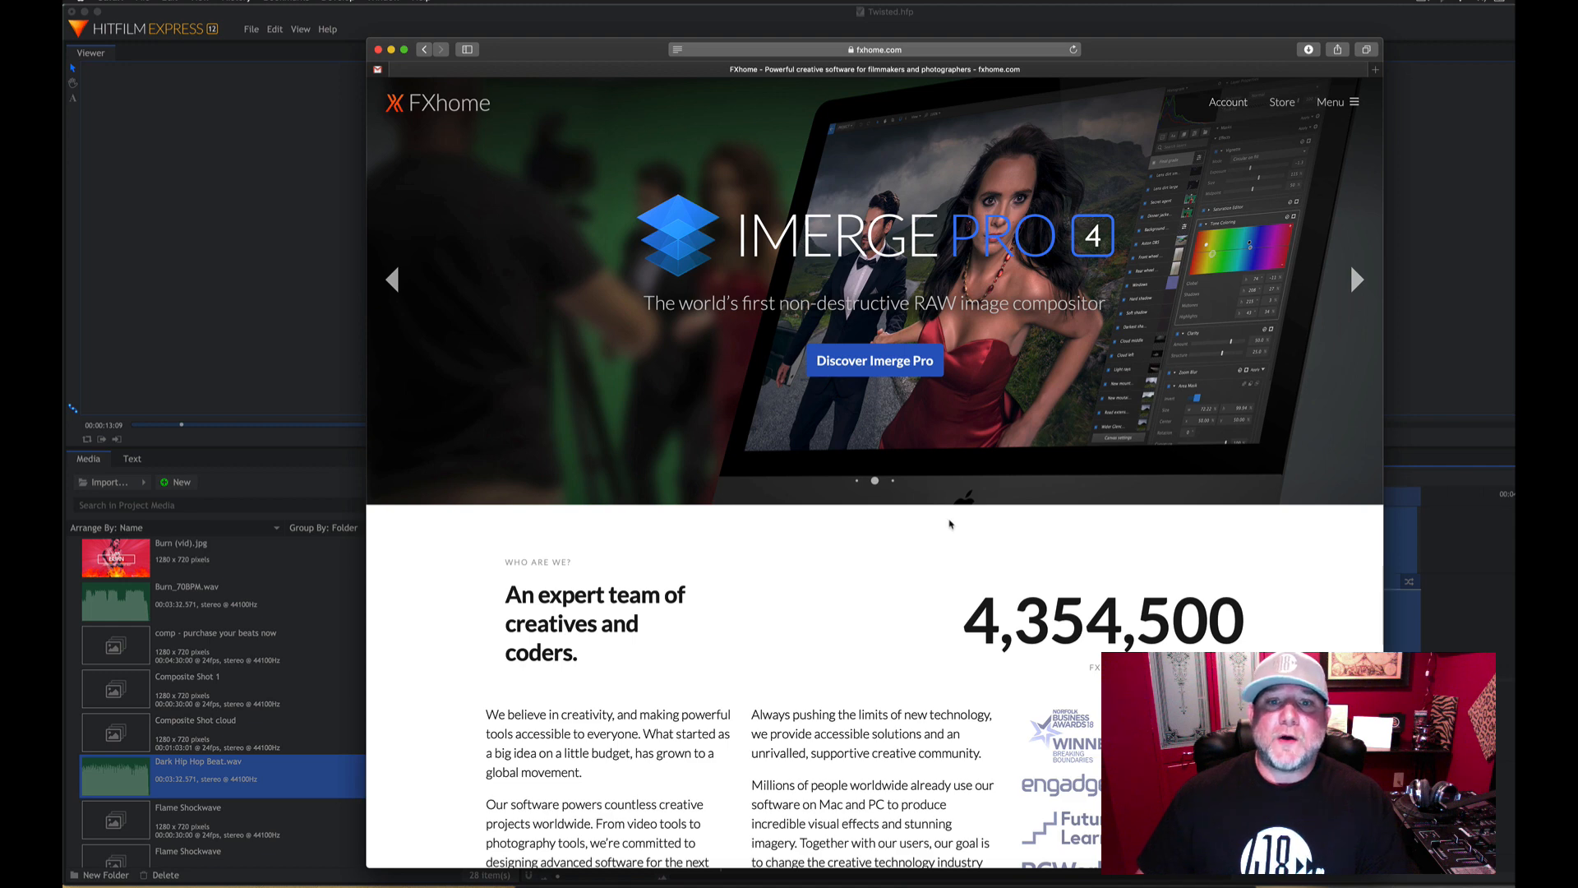
pyautogui.moveTo(640, 46); pyautogui.dragTo(692, 70)
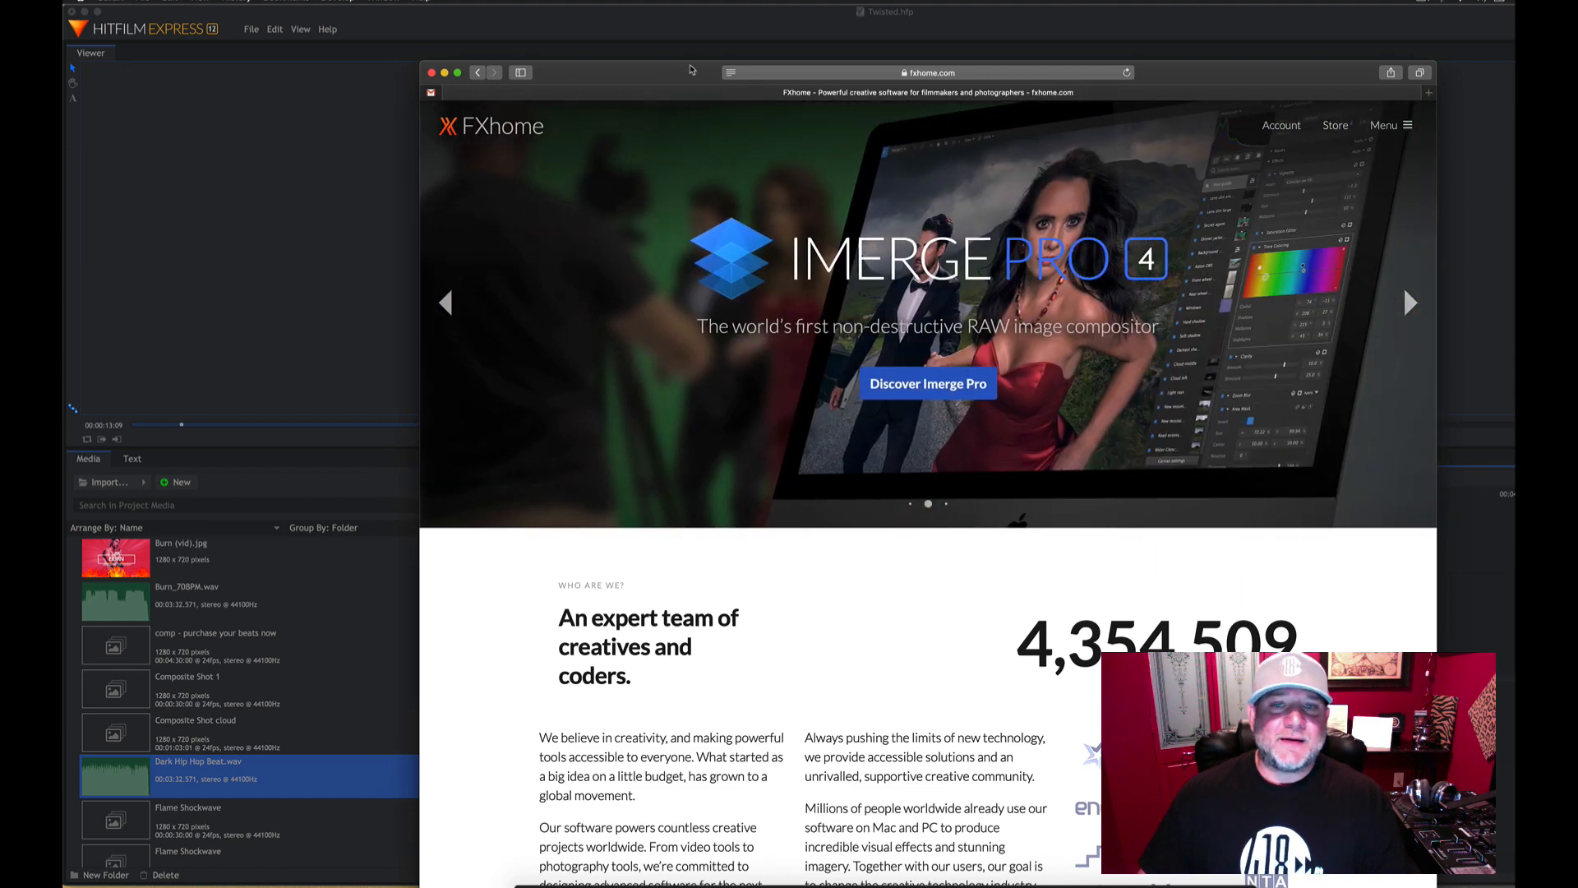
pyautogui.moveTo(692, 70); pyautogui.dragTo(692, 69)
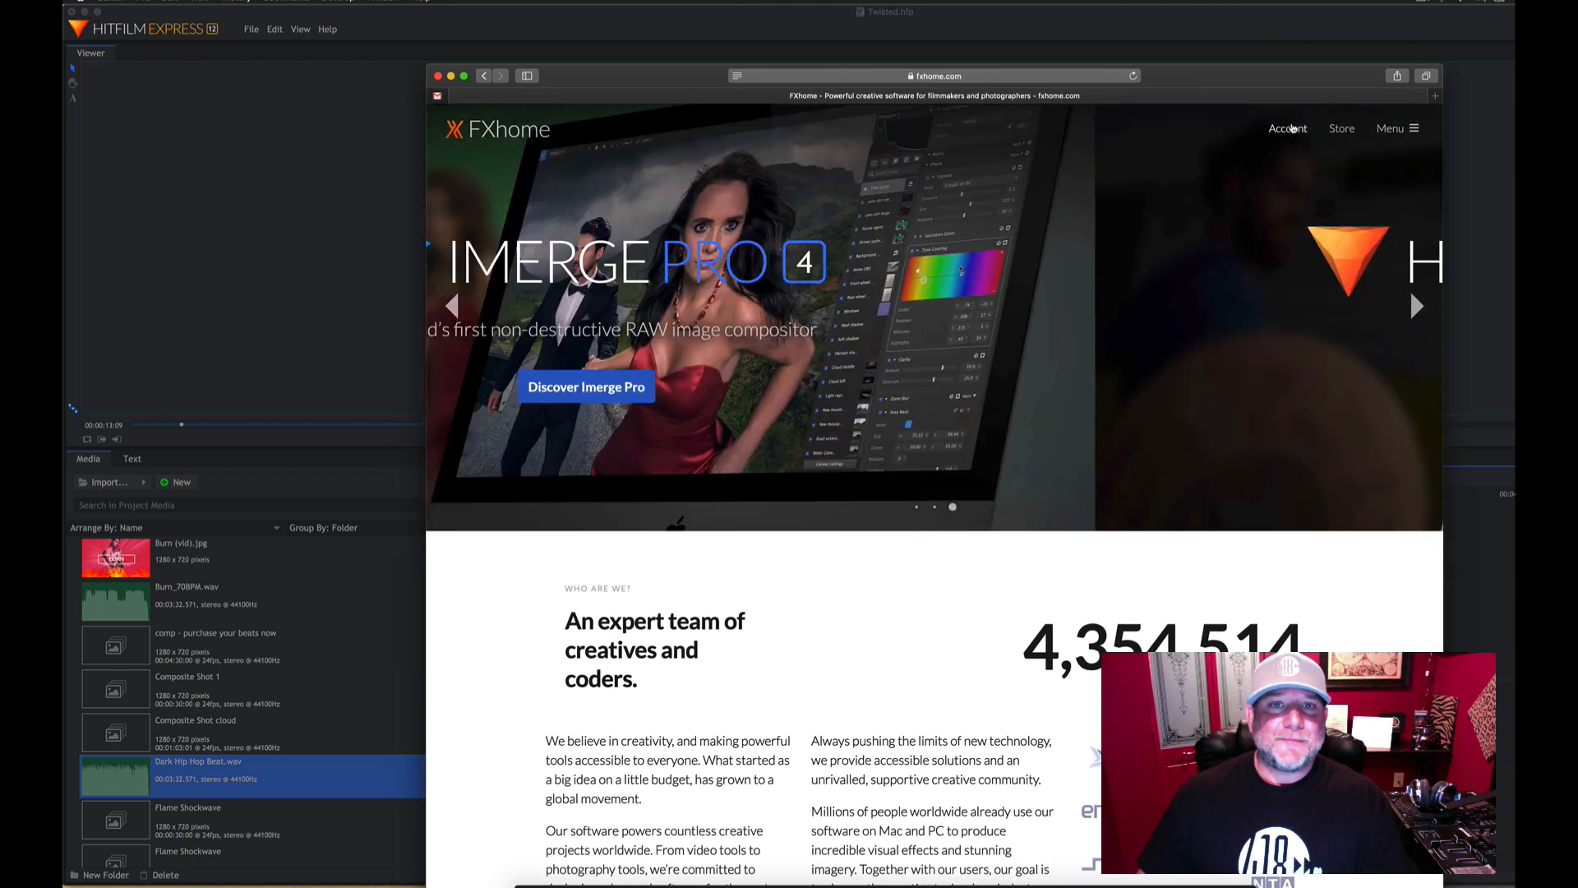
# - Open the FXhome store, dismiss the Help pop-up, and examine the Motion: Audio Visual Pack among the HitFilm Express add-ons
pyautogui.click(1342, 128)
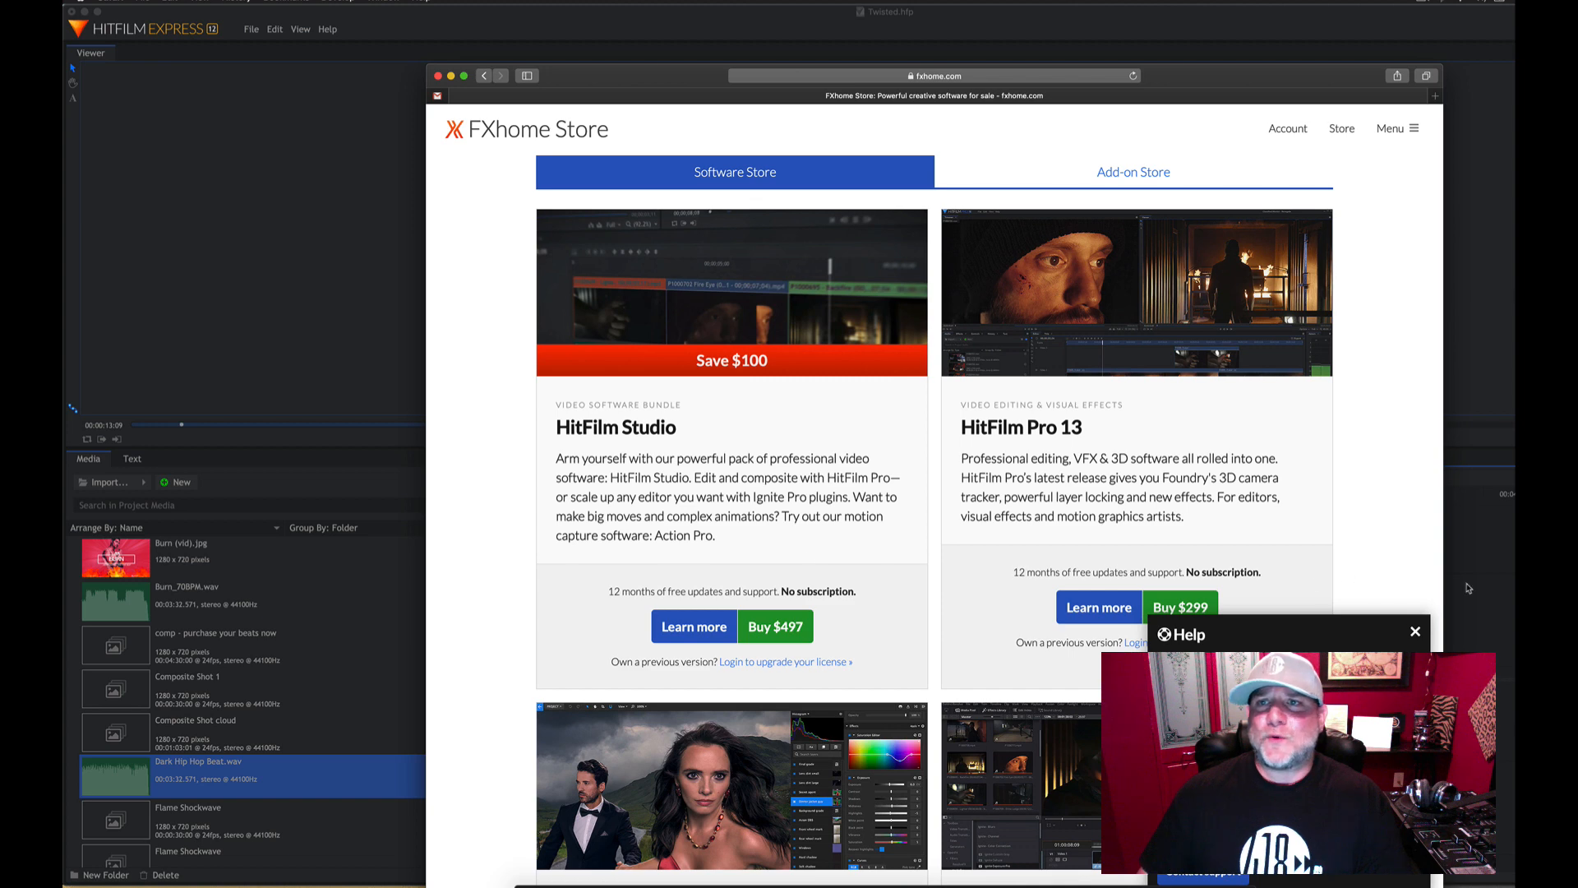
pyautogui.click(1421, 631)
pyautogui.scroll(-15, 667, 543)
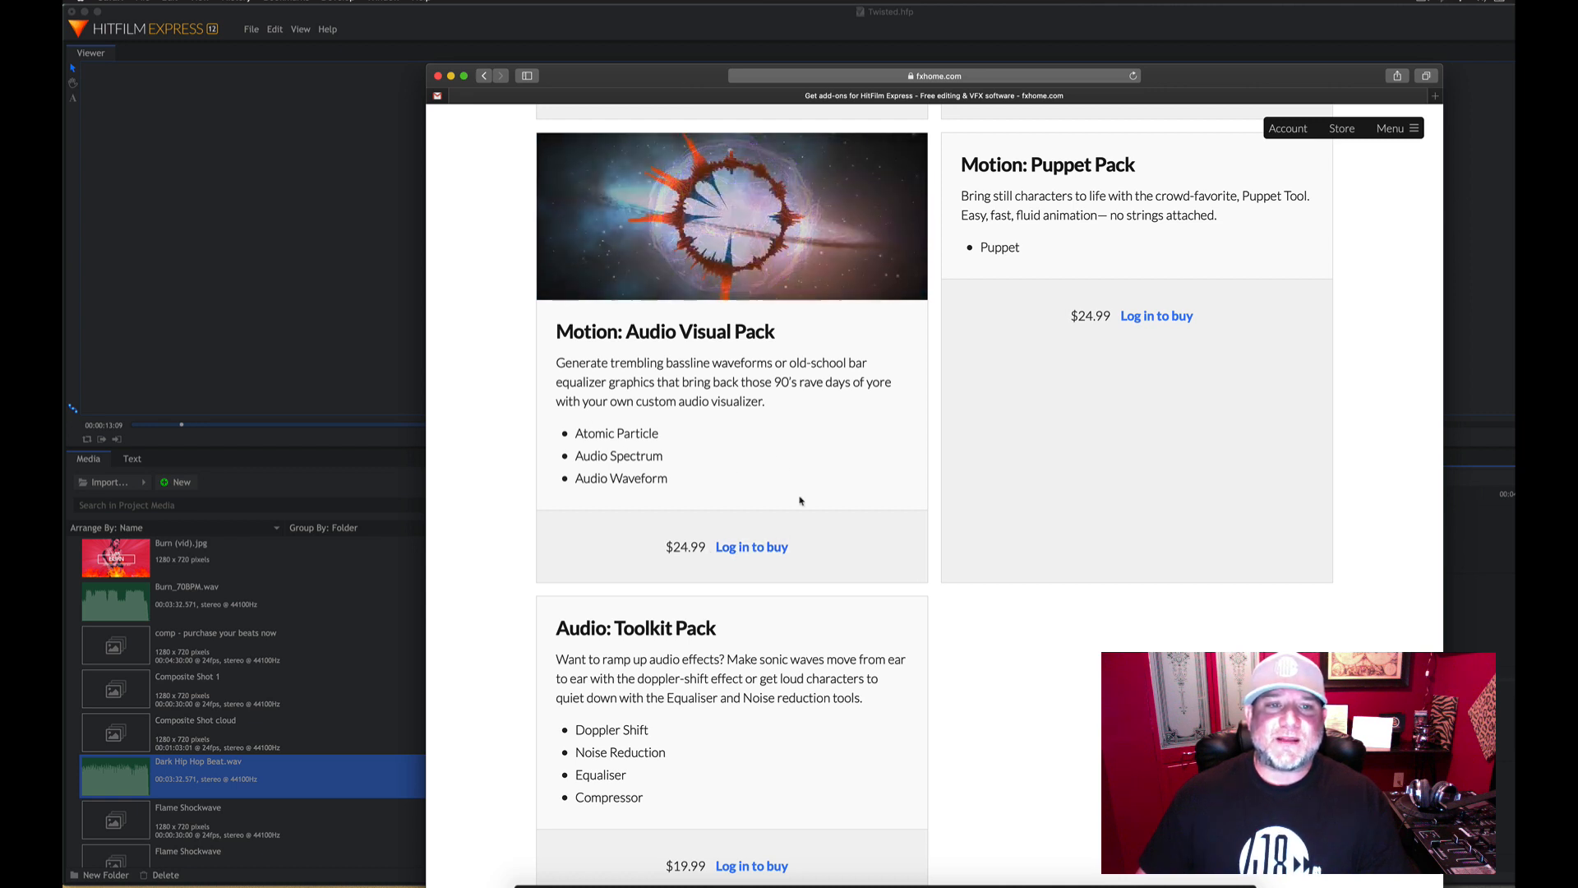
pyautogui.scroll(1, 660, 440)
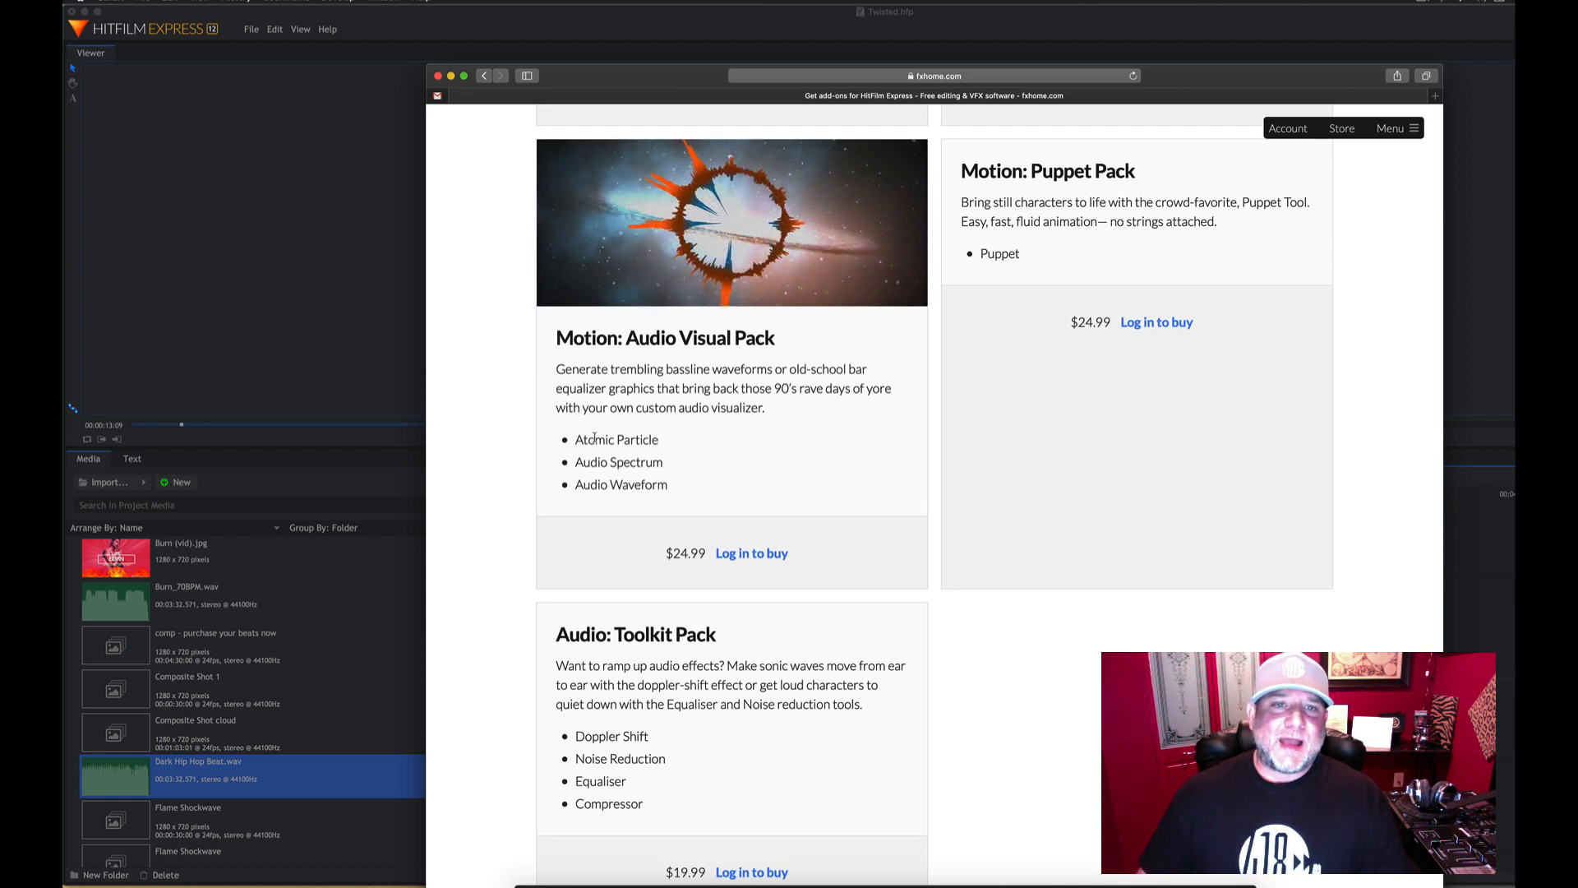
pyautogui.scroll(3, 765, 338)
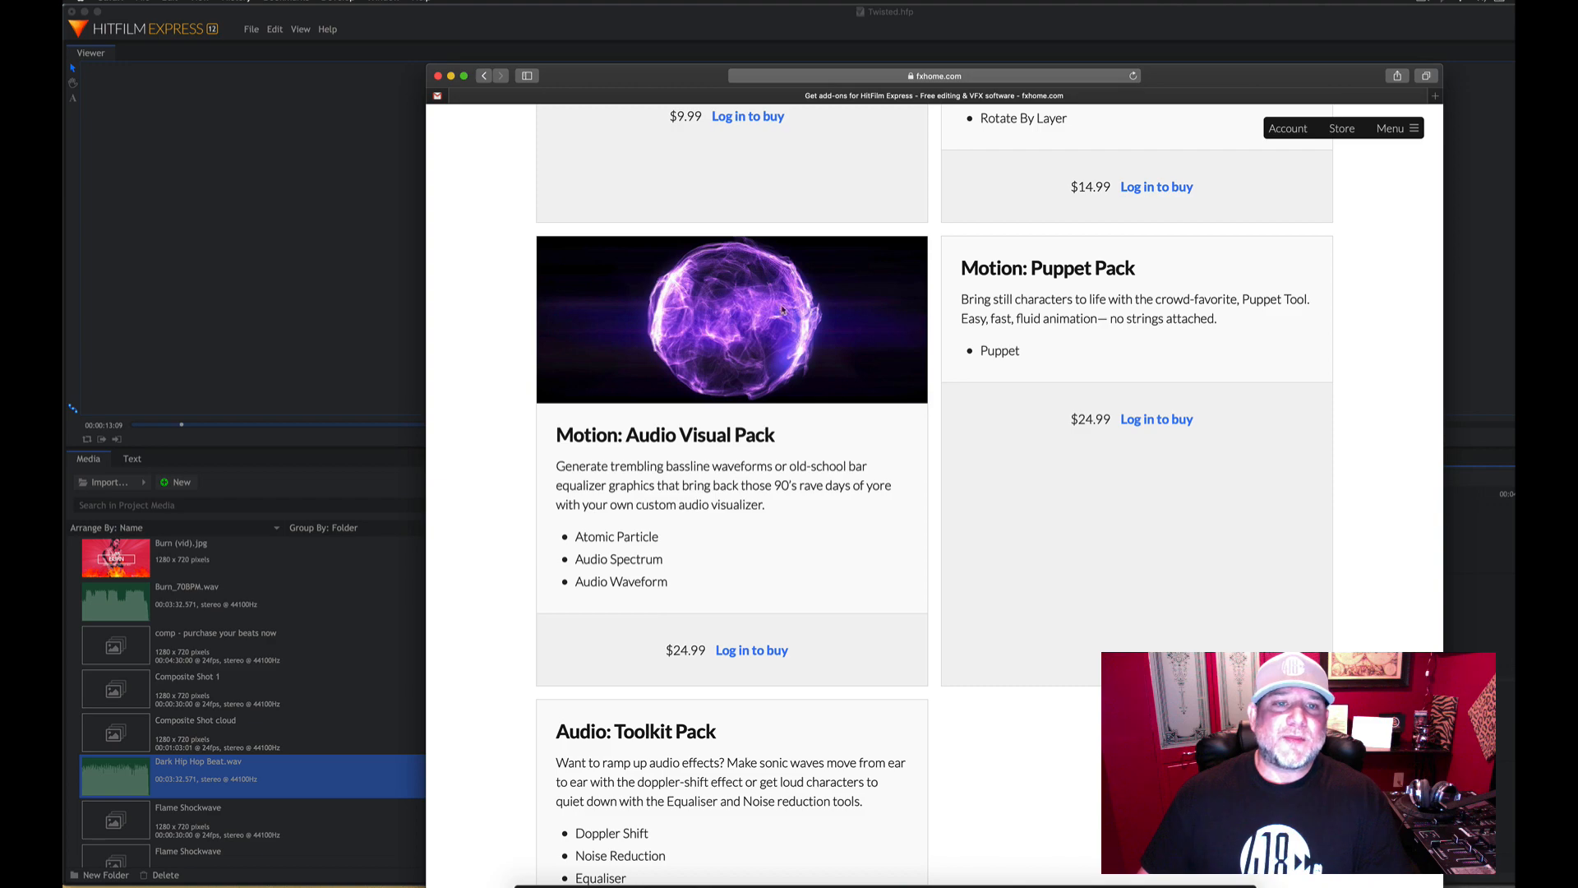
pyautogui.scroll(-15, 748, 304)
pyautogui.scroll(5, 748, 304)
pyautogui.scroll(15, 749, 310)
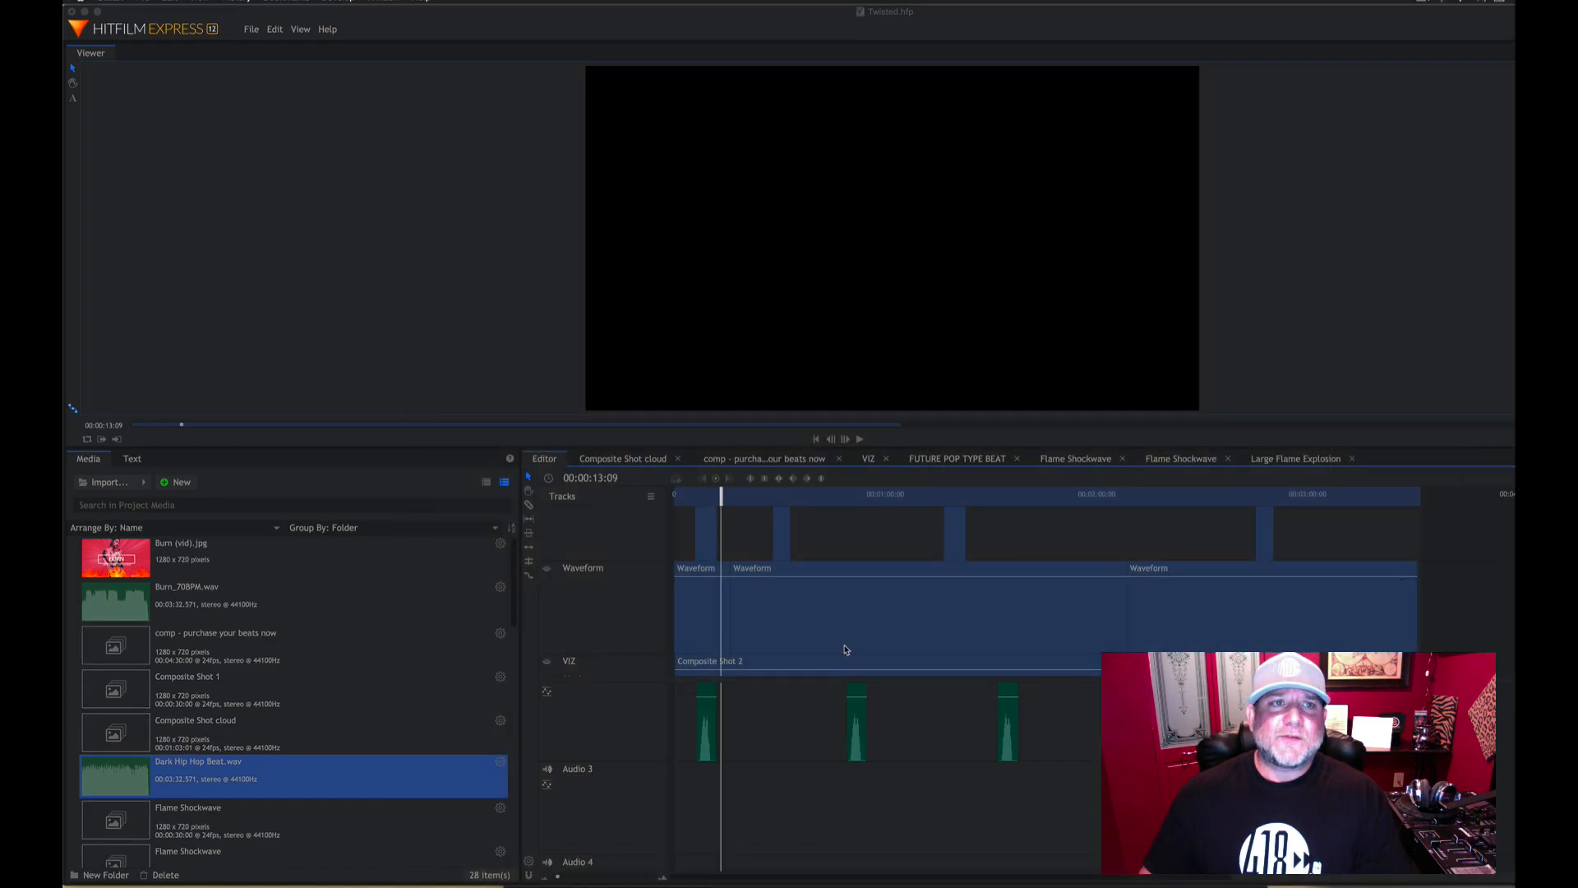
# - Back in HitFilm Express, import the "Dark Piano (Vid Thumb)" image from the Desktop into the project media
pyautogui.scroll(10, 846, 649)
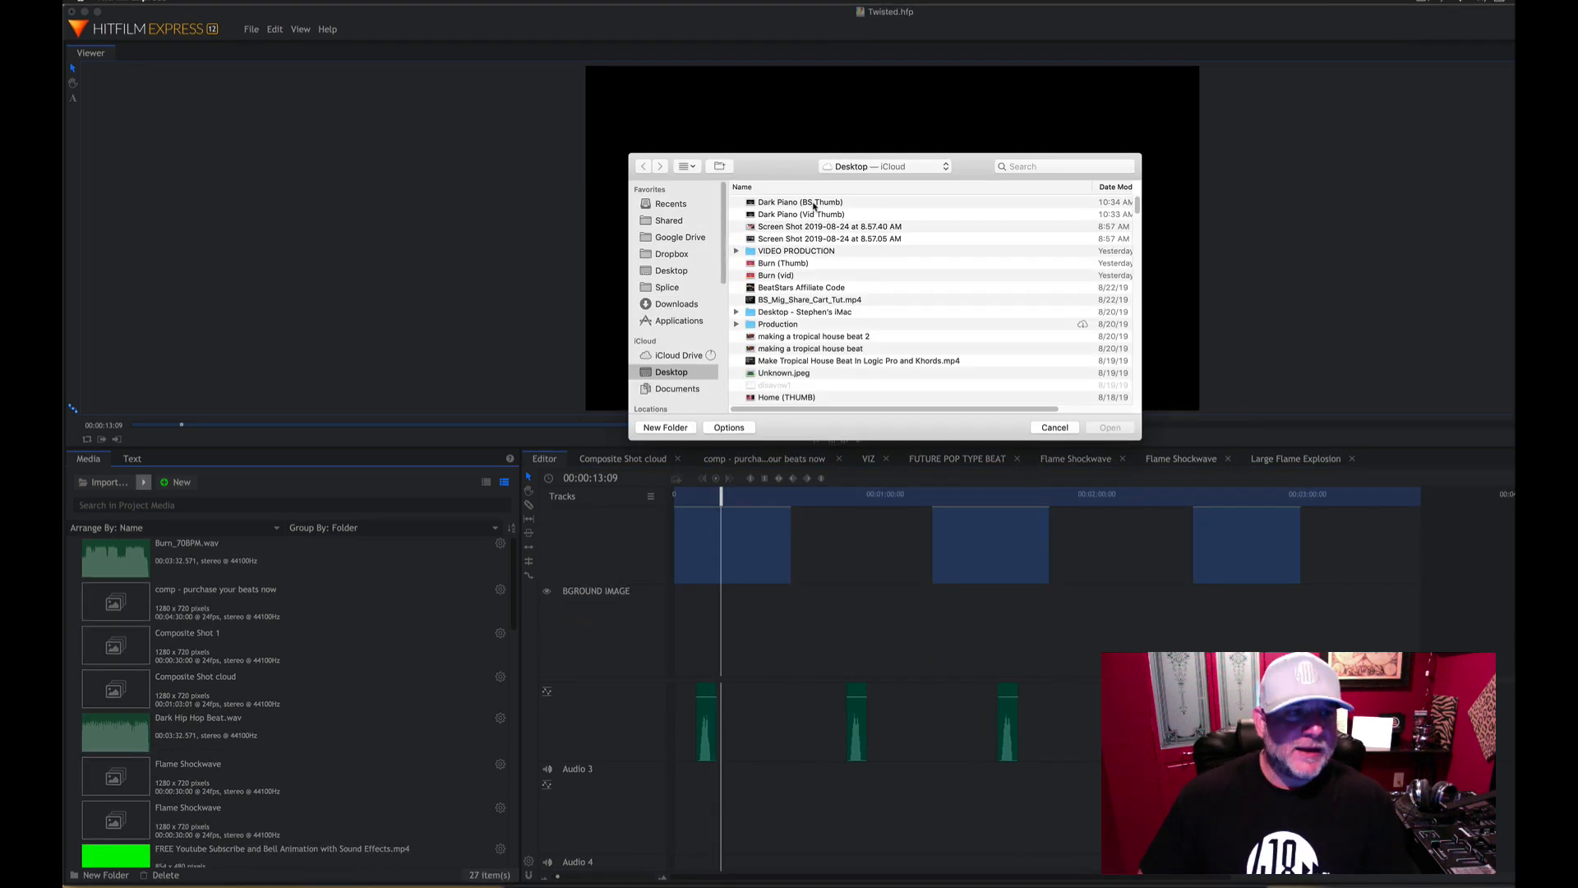
pyautogui.click(827, 215)
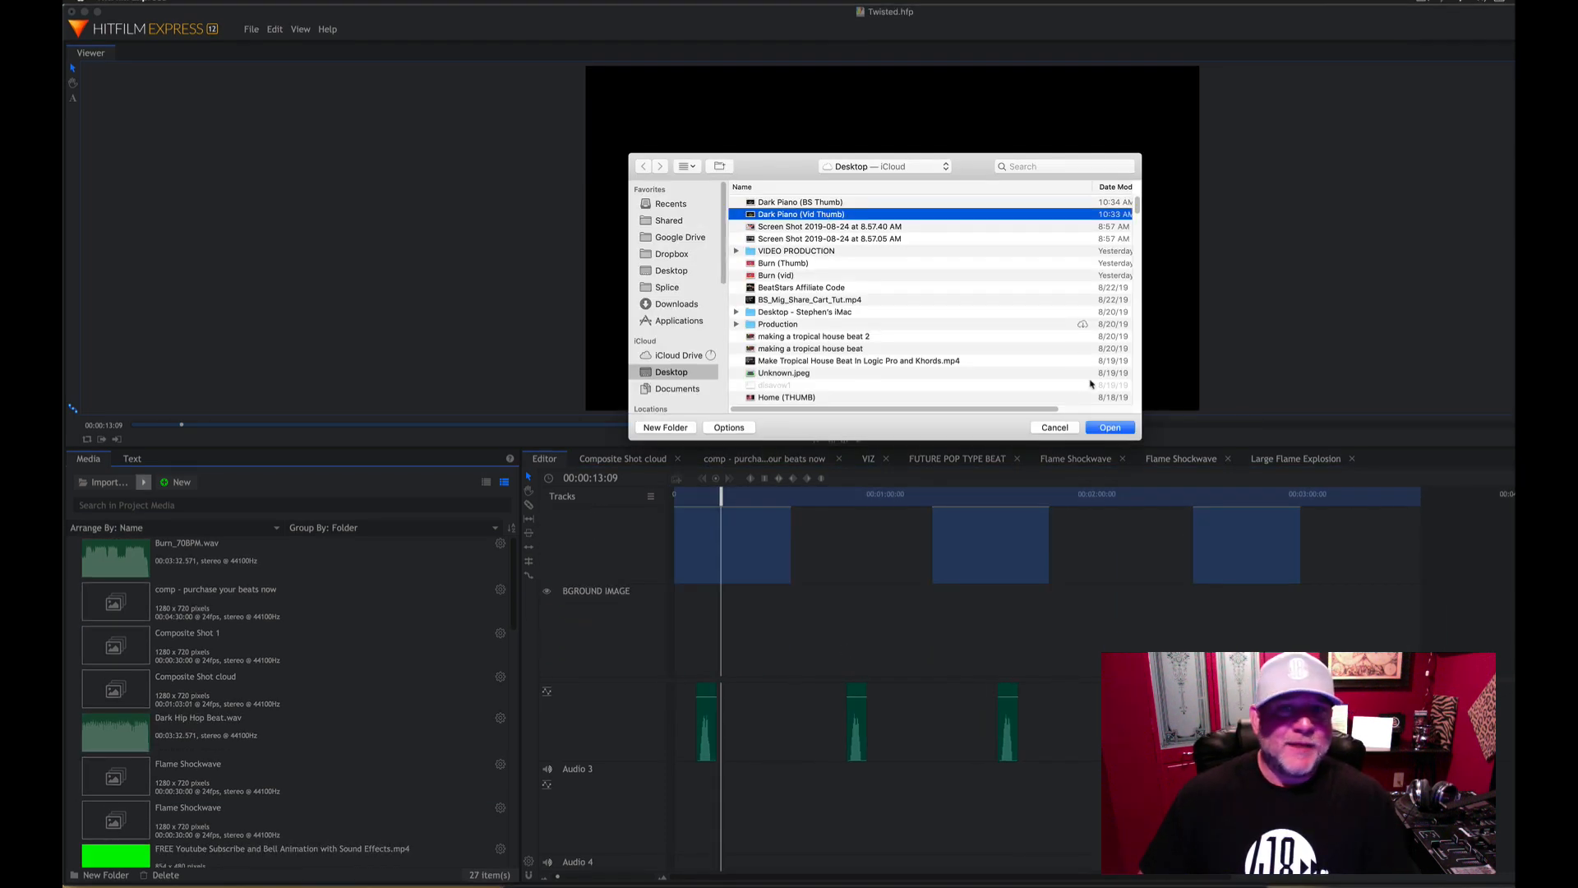
pyautogui.click(1109, 428)
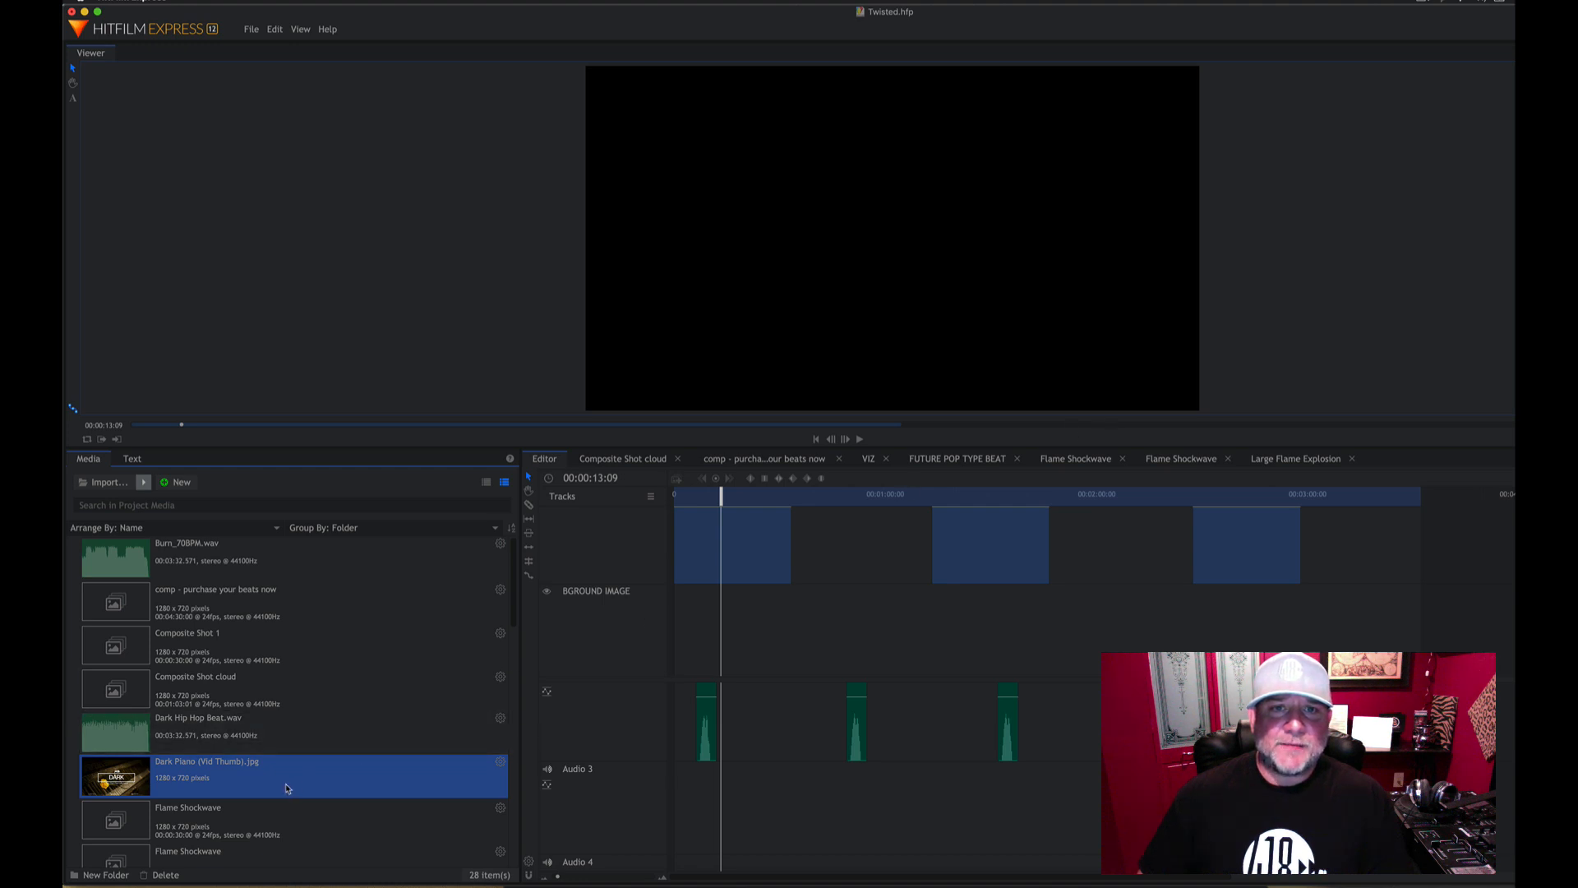
# - Place the Dark Piano (Vid Thumb).jpg image at the start of the BGROUND IMAGE track
pyautogui.moveTo(190, 779); pyautogui.dragTo(688, 602)
pyautogui.scroll(2, 708, 629)
pyautogui.scroll(-2, 708, 630)
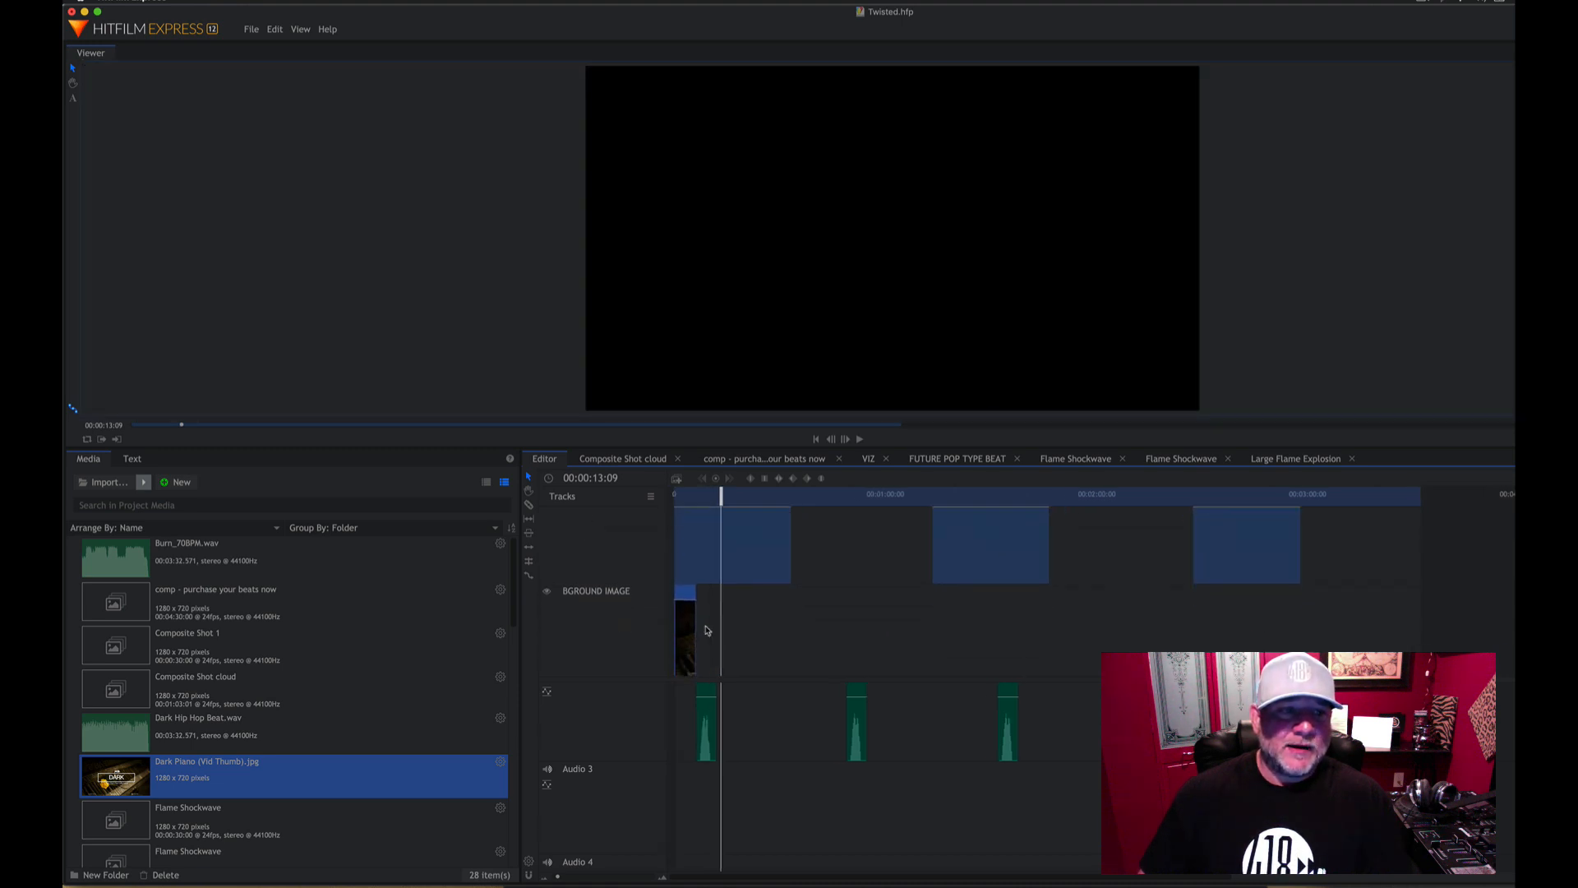
pyautogui.scroll(3, 706, 630)
pyautogui.scroll(-3, 705, 630)
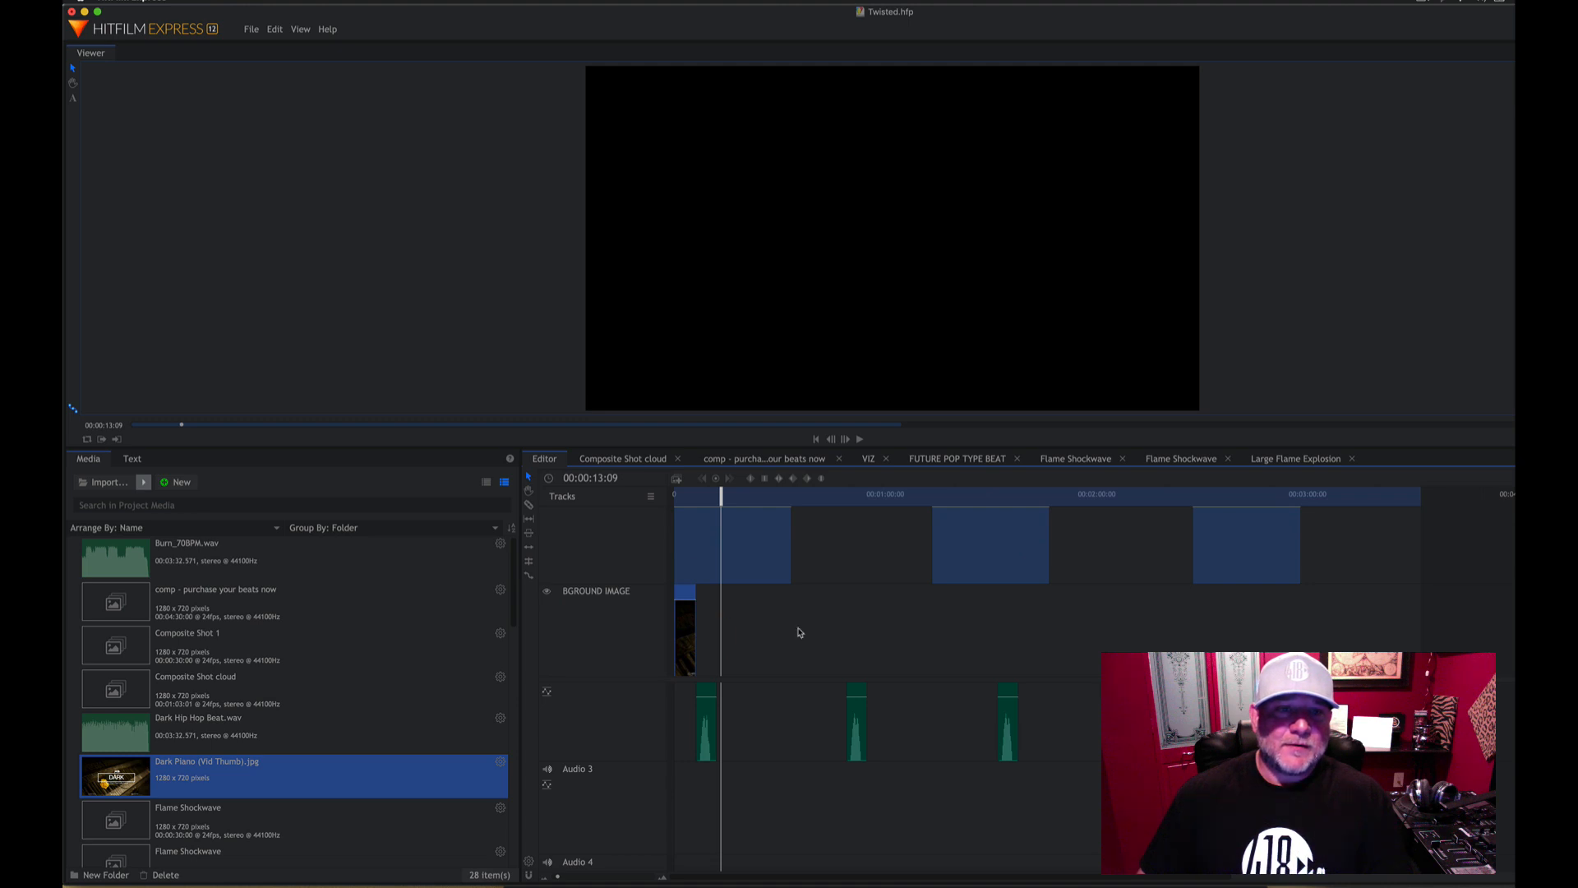
# - Place Dark Hip Hop Beat.wav at the start of the BEAT audio track
pyautogui.scroll(-3, 734, 808)
pyautogui.scroll(-5, 734, 807)
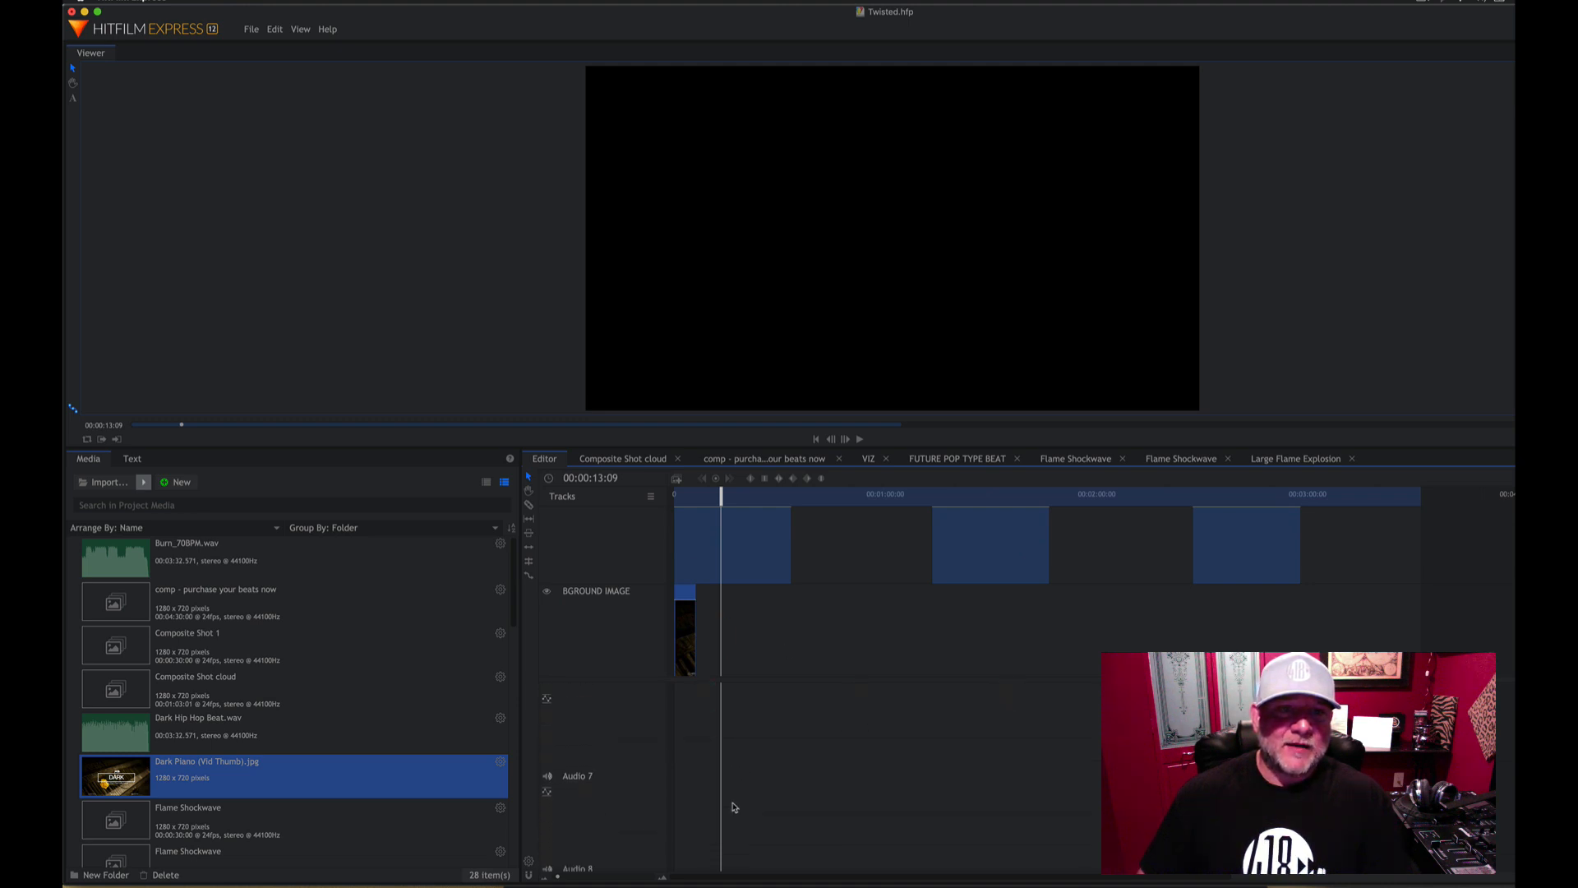
pyautogui.scroll(10, 731, 803)
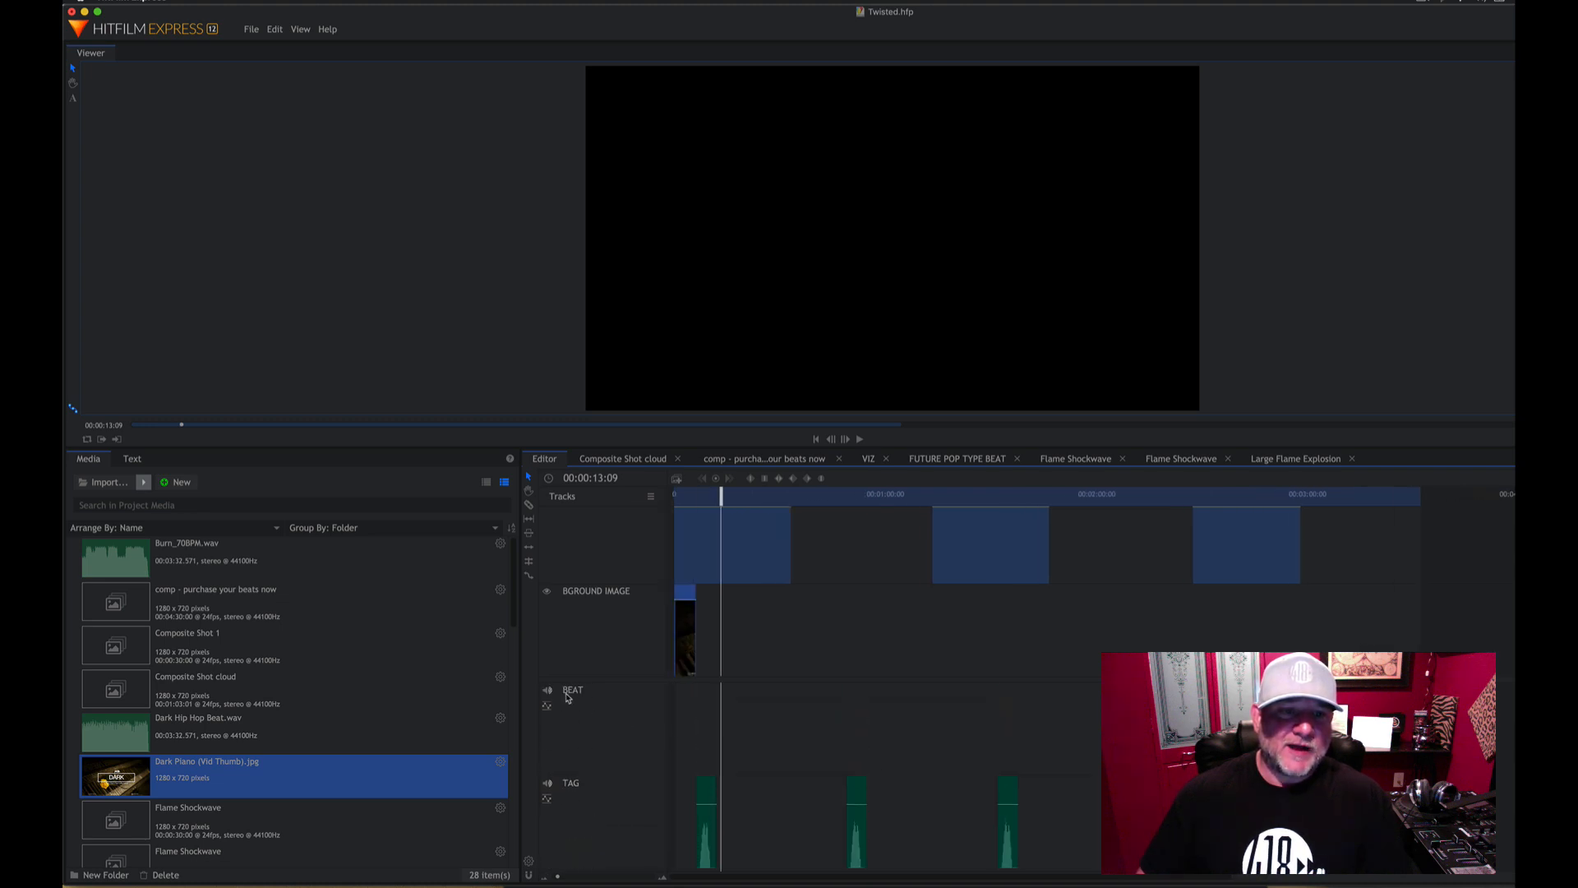
pyautogui.moveTo(192, 731); pyautogui.dragTo(673, 752)
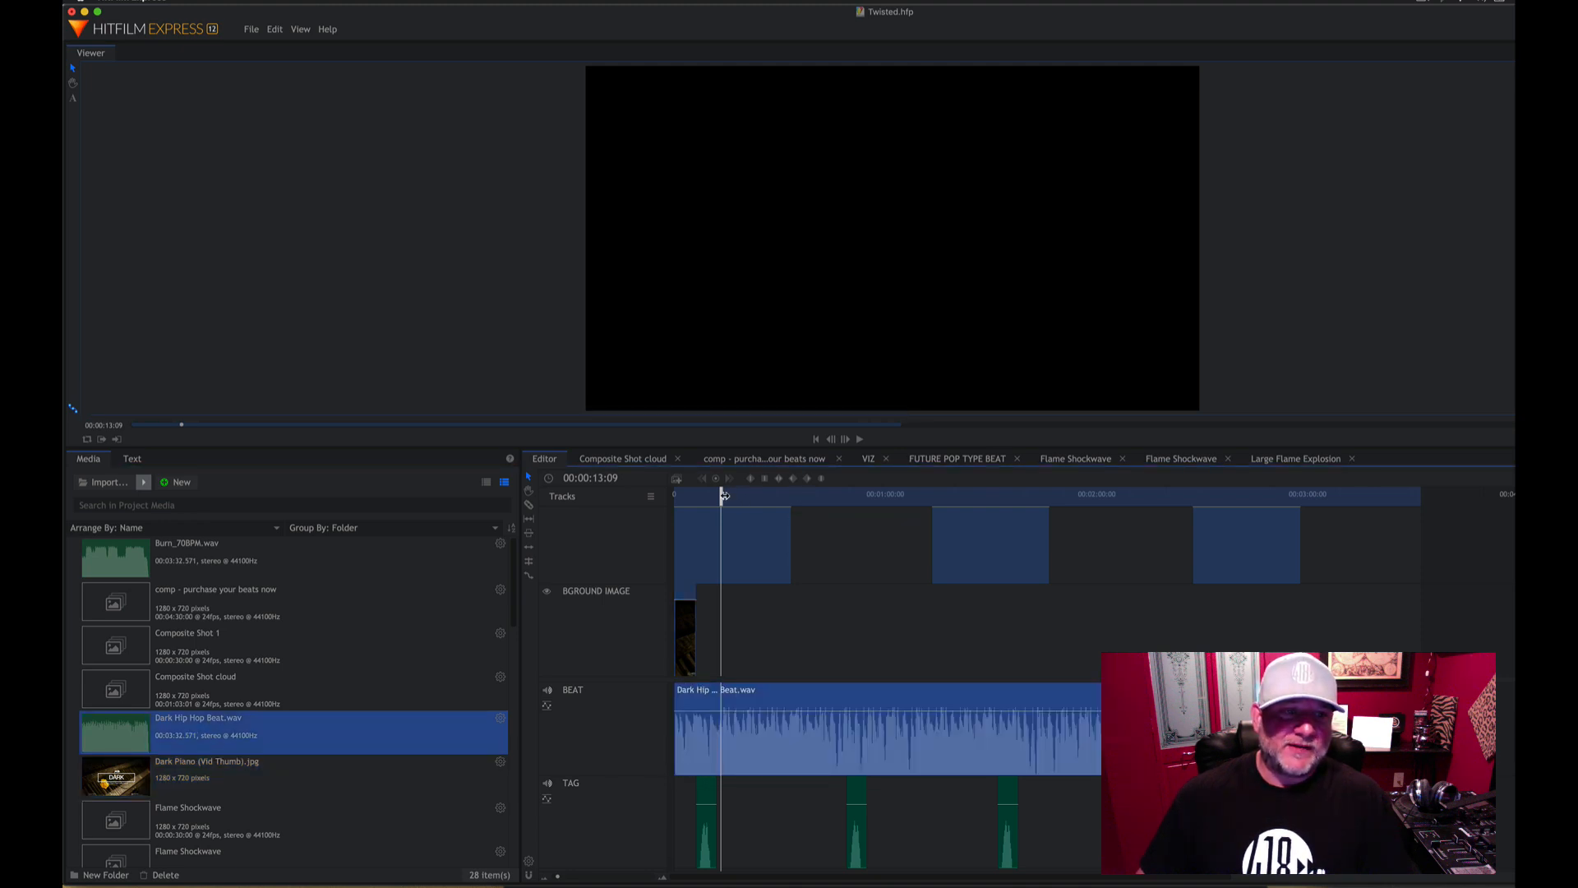
# - Return the playhead to the start of the timeline and extend the background image clip to the end of the other full-length clips
pyautogui.moveTo(713, 494); pyautogui.dragTo(674, 494)
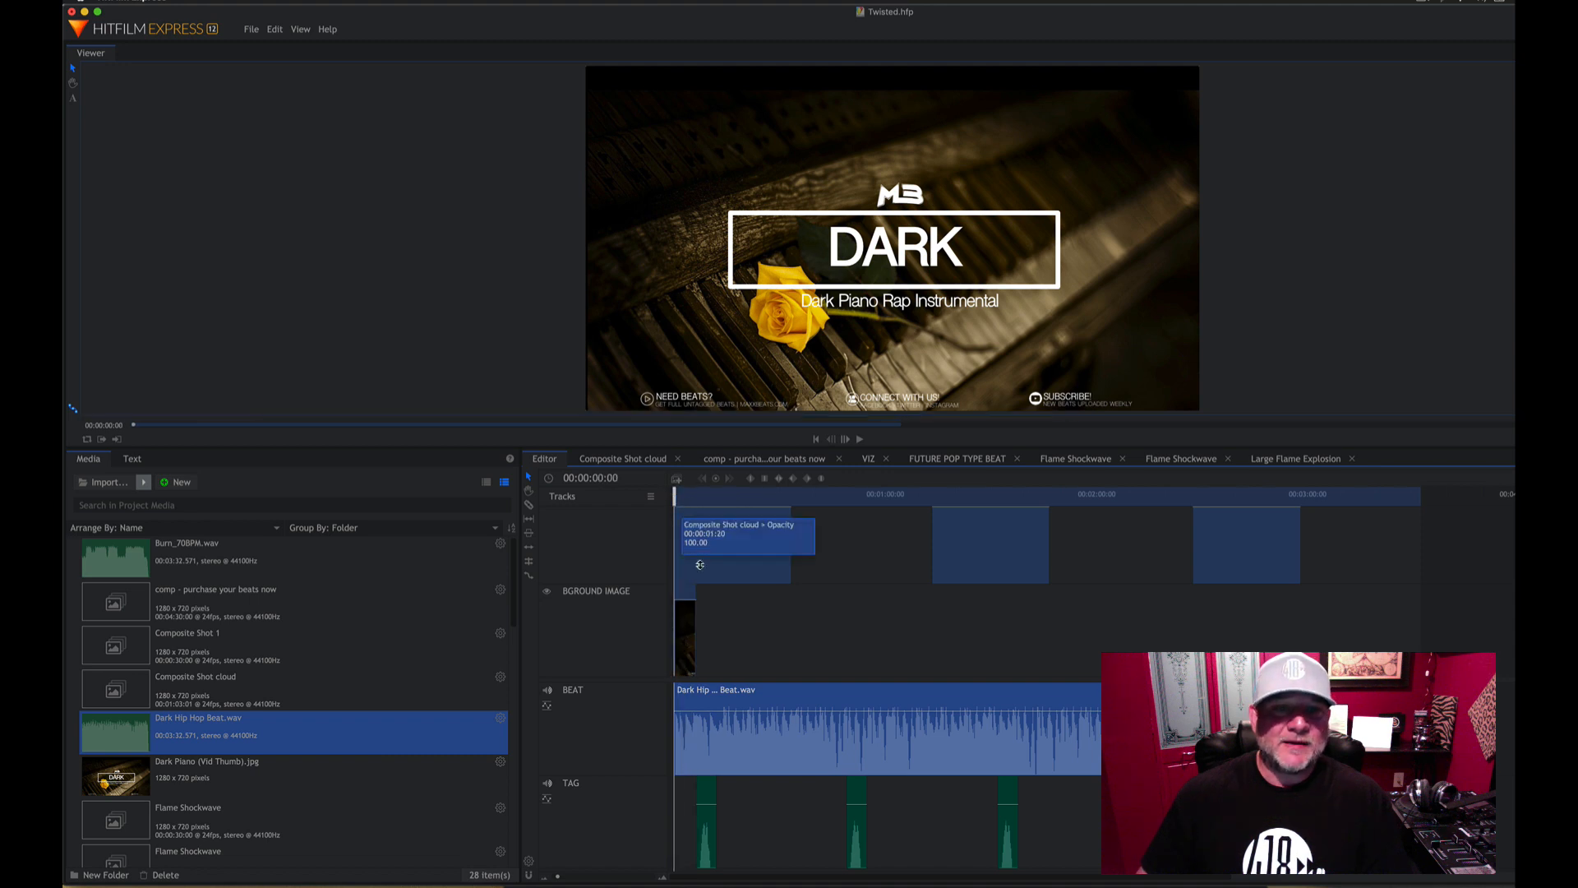
pyautogui.moveTo(697, 600); pyautogui.dragTo(1435, 641)
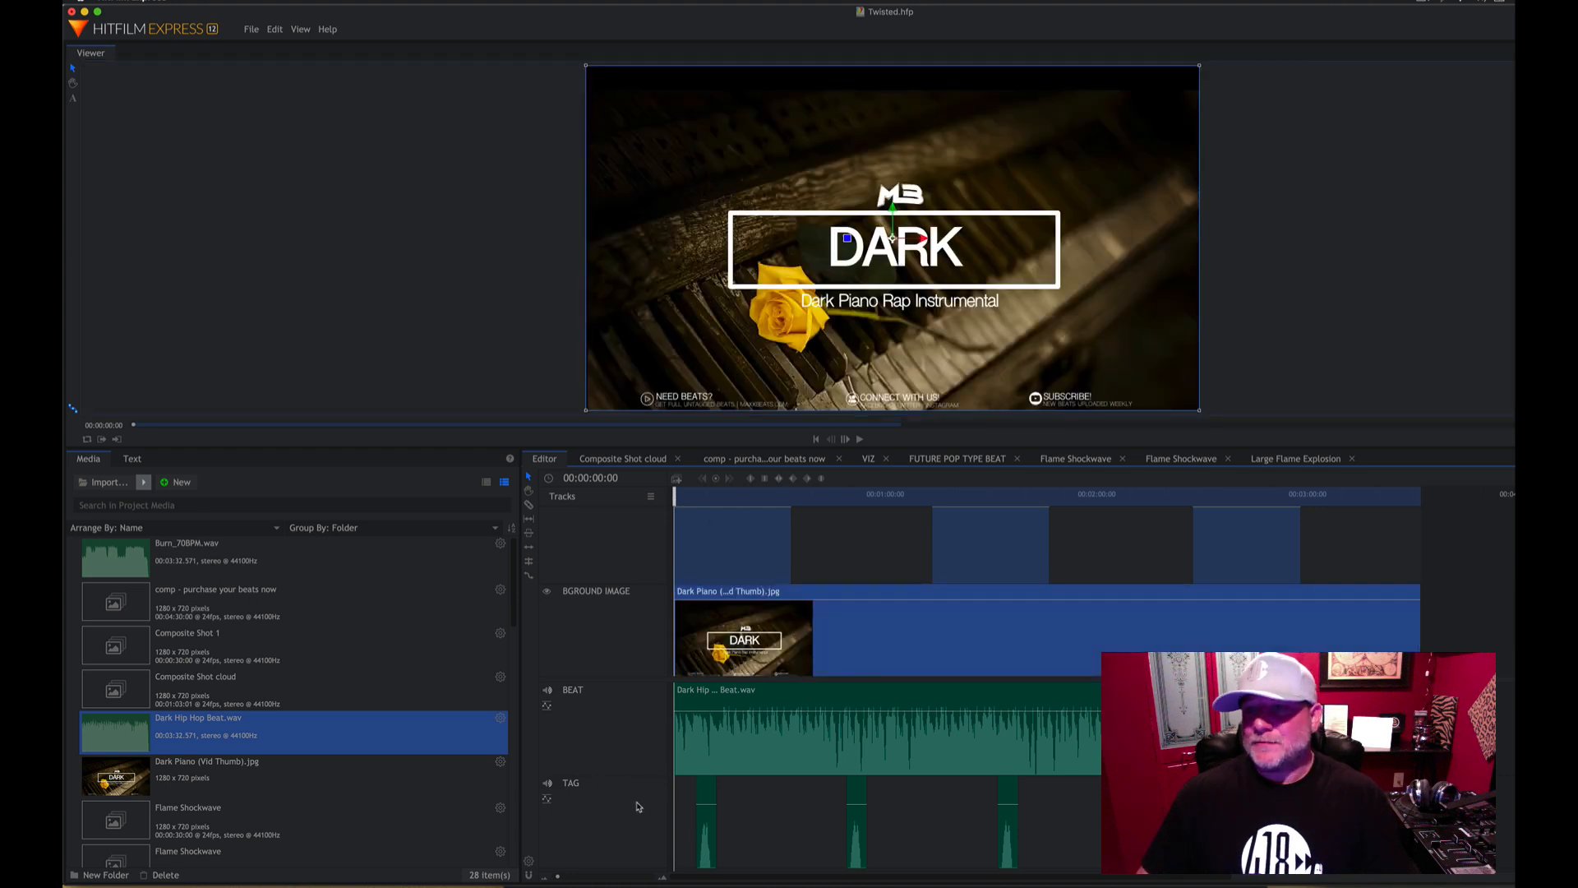
# - Point out the first clip on the TAG track, clear the selection, and play the opening of the timeline as a preview
pyautogui.click(709, 794)
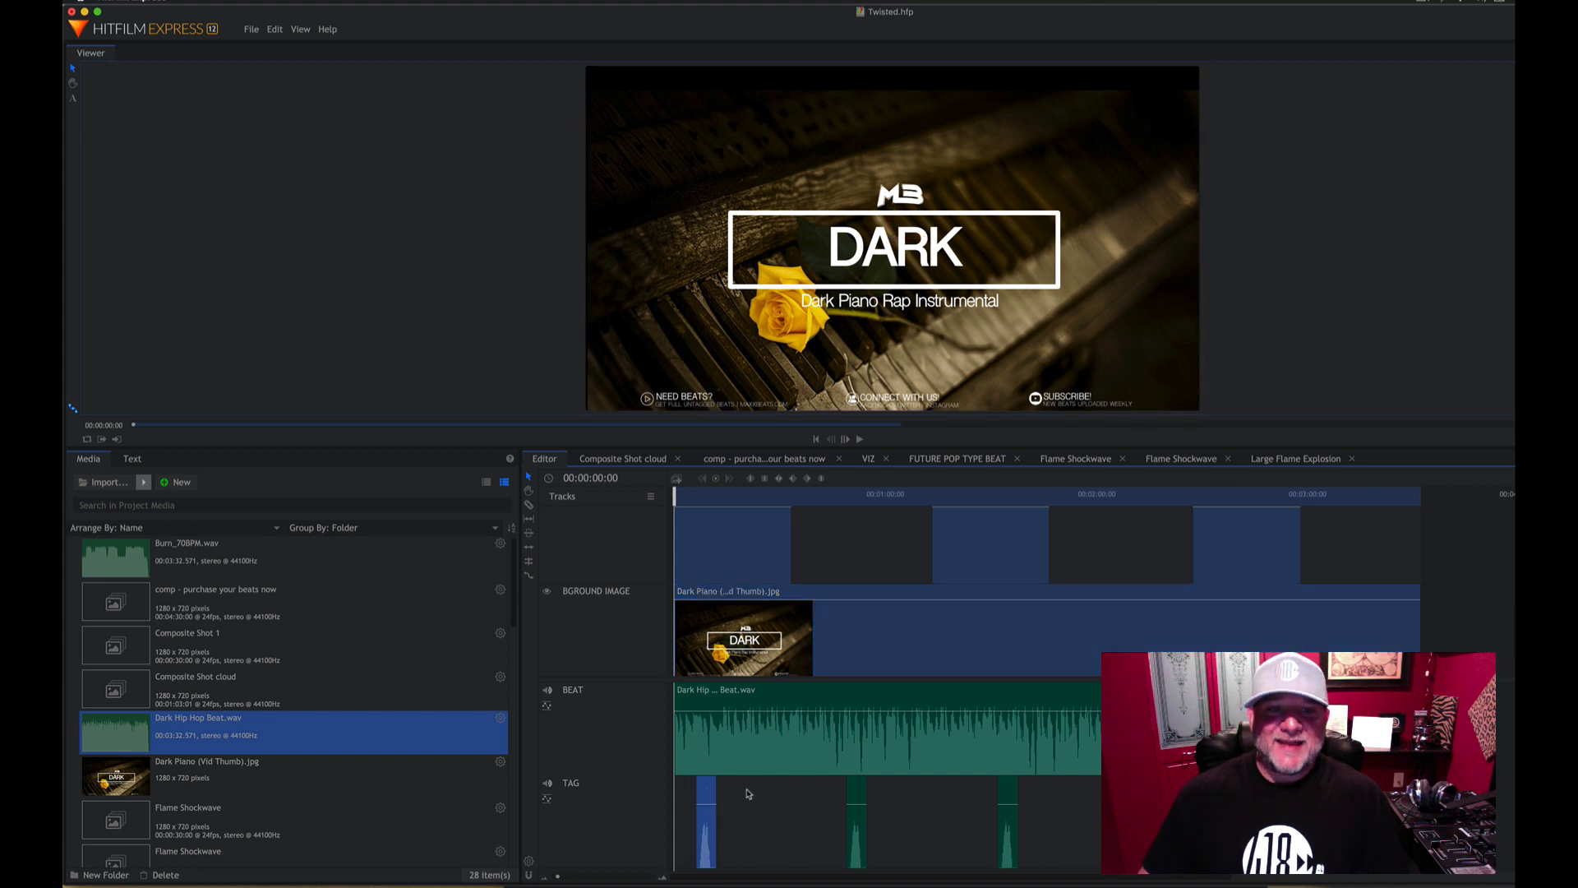
pyautogui.click(688, 795)
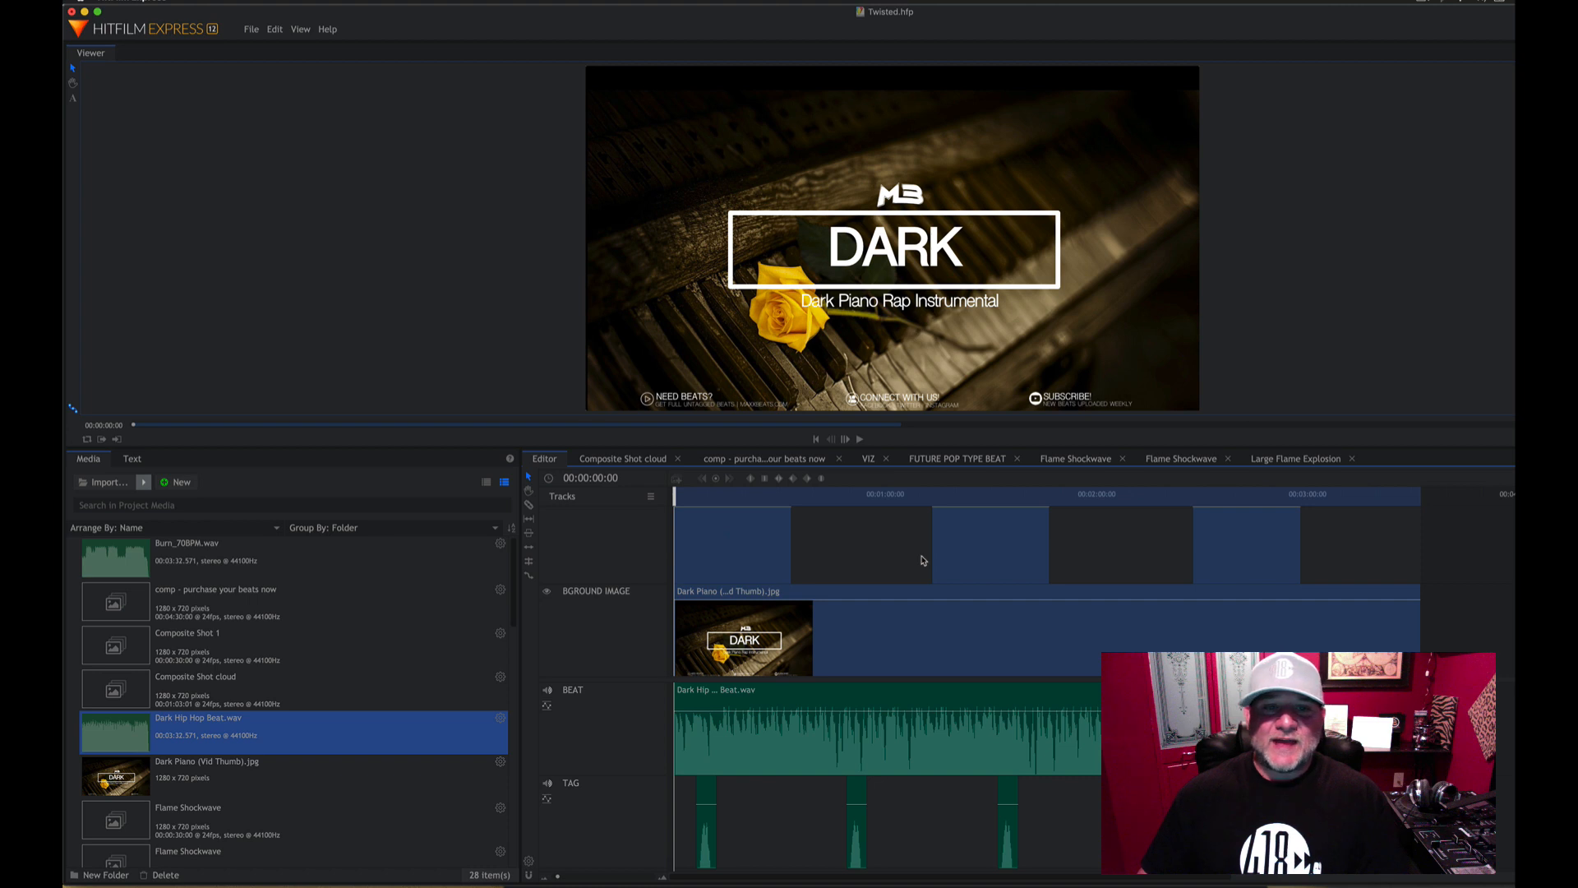
pyautogui.press('space')
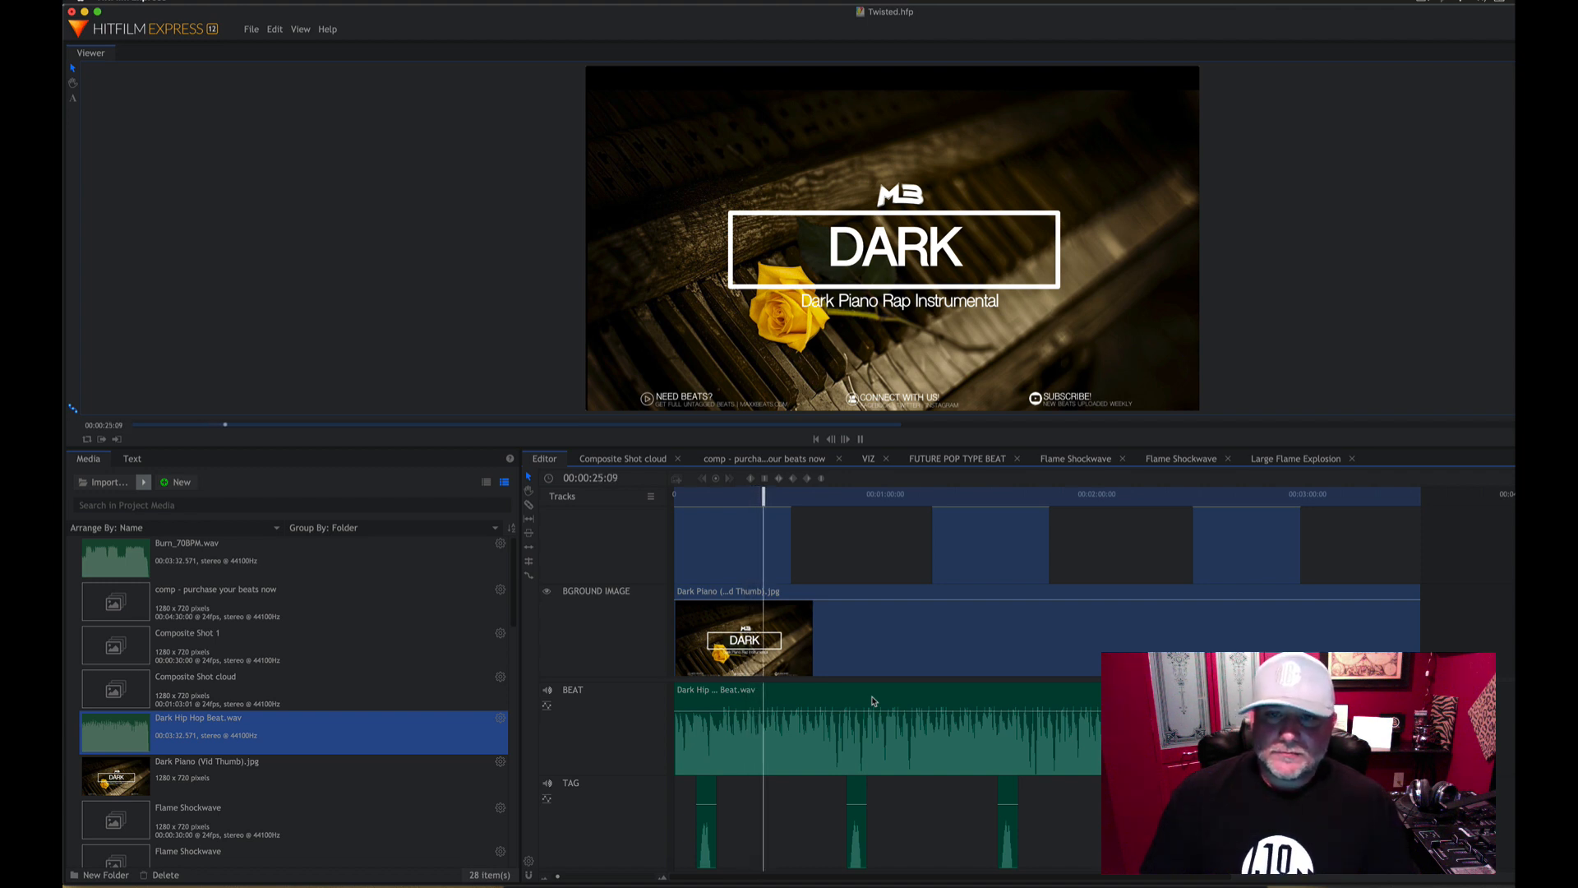
pyautogui.press('space')
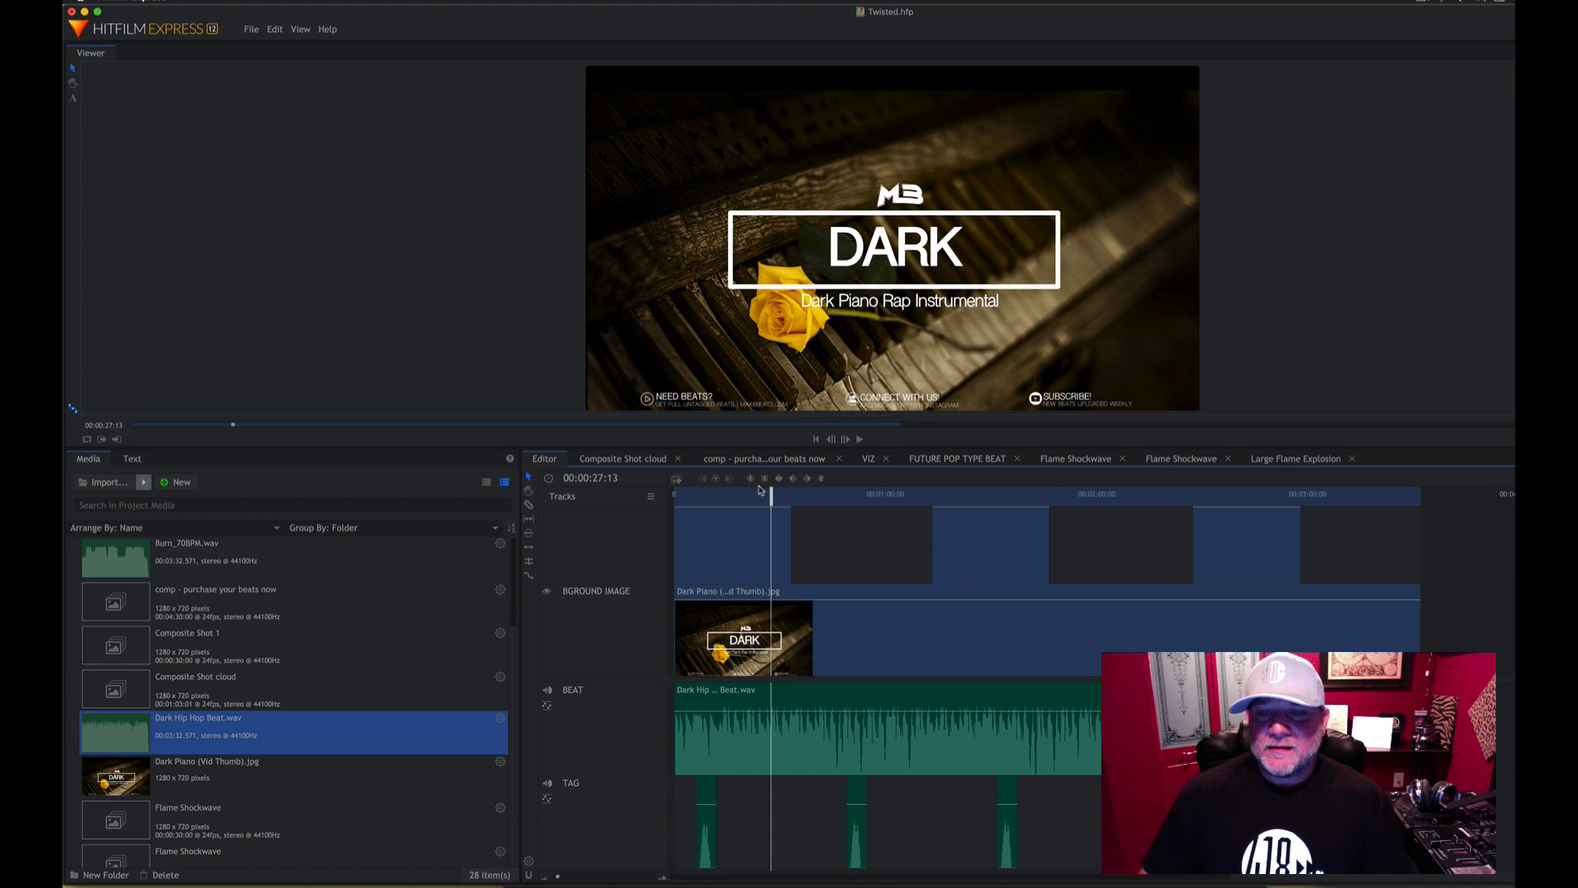
# - Review the TEXT, CLOUD, Waveform and upper video tracks, and select the Composite Shot 2 clip on the VIZ track
pyautogui.scroll(3, 746, 539)
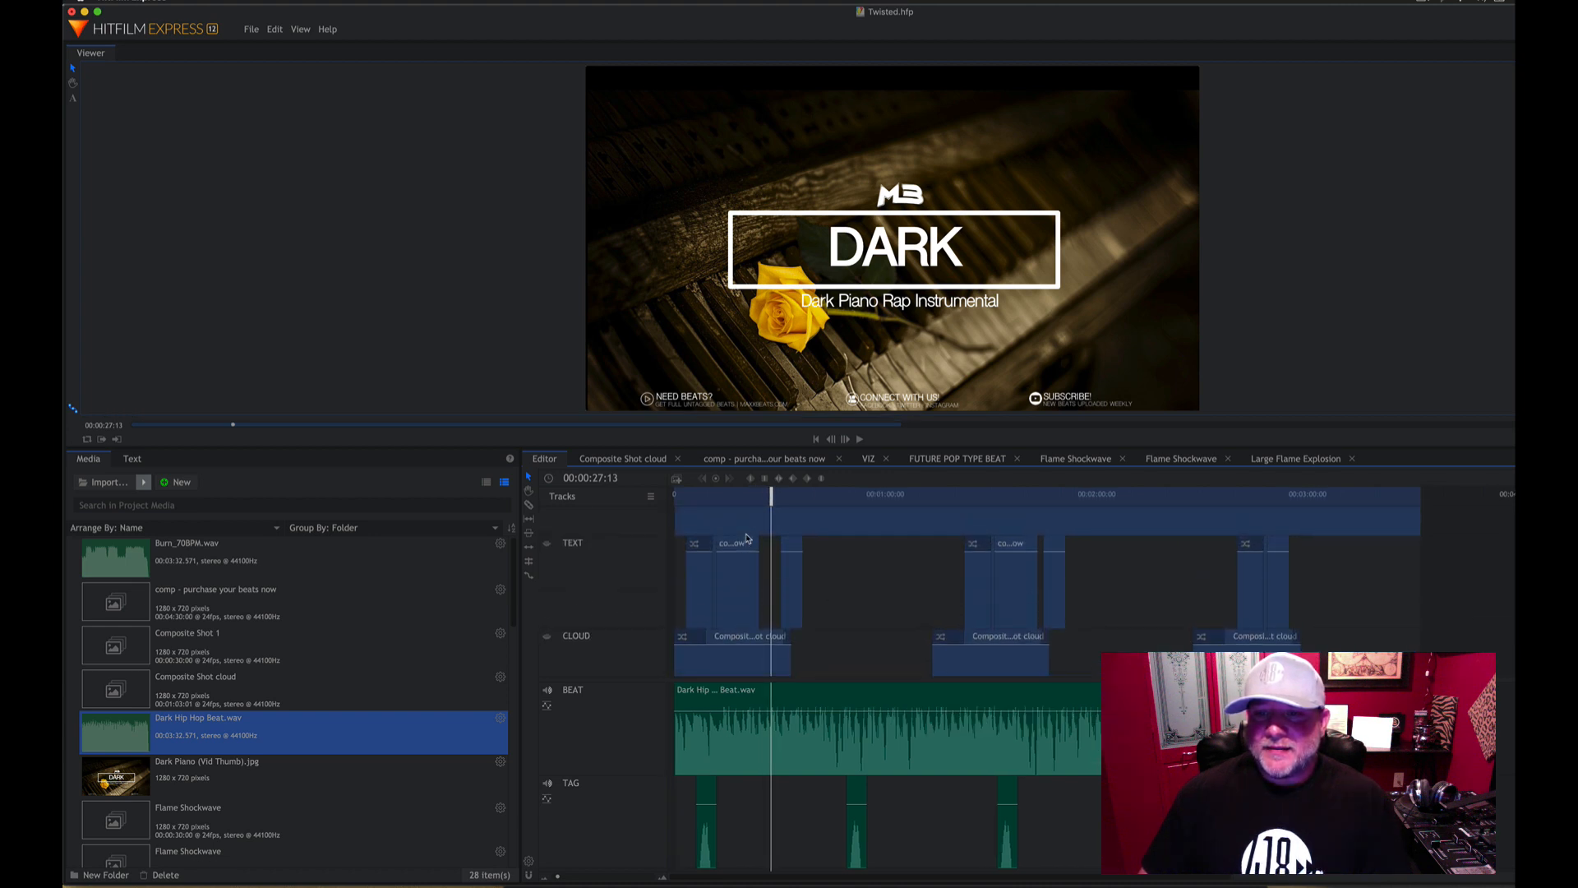
pyautogui.scroll(5, 746, 538)
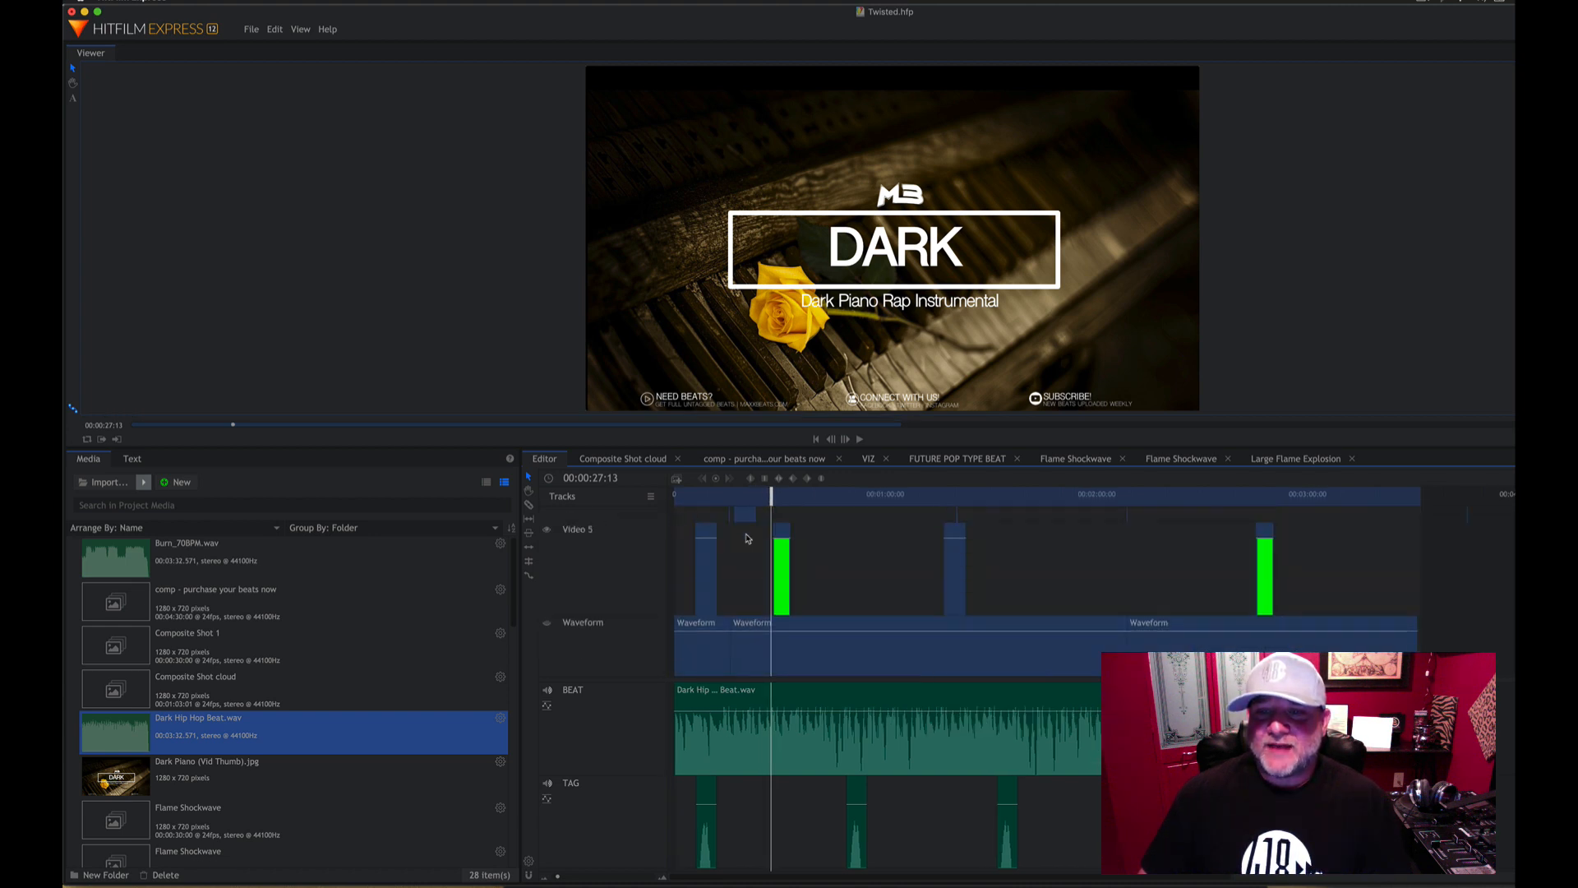
pyautogui.scroll(5, 747, 539)
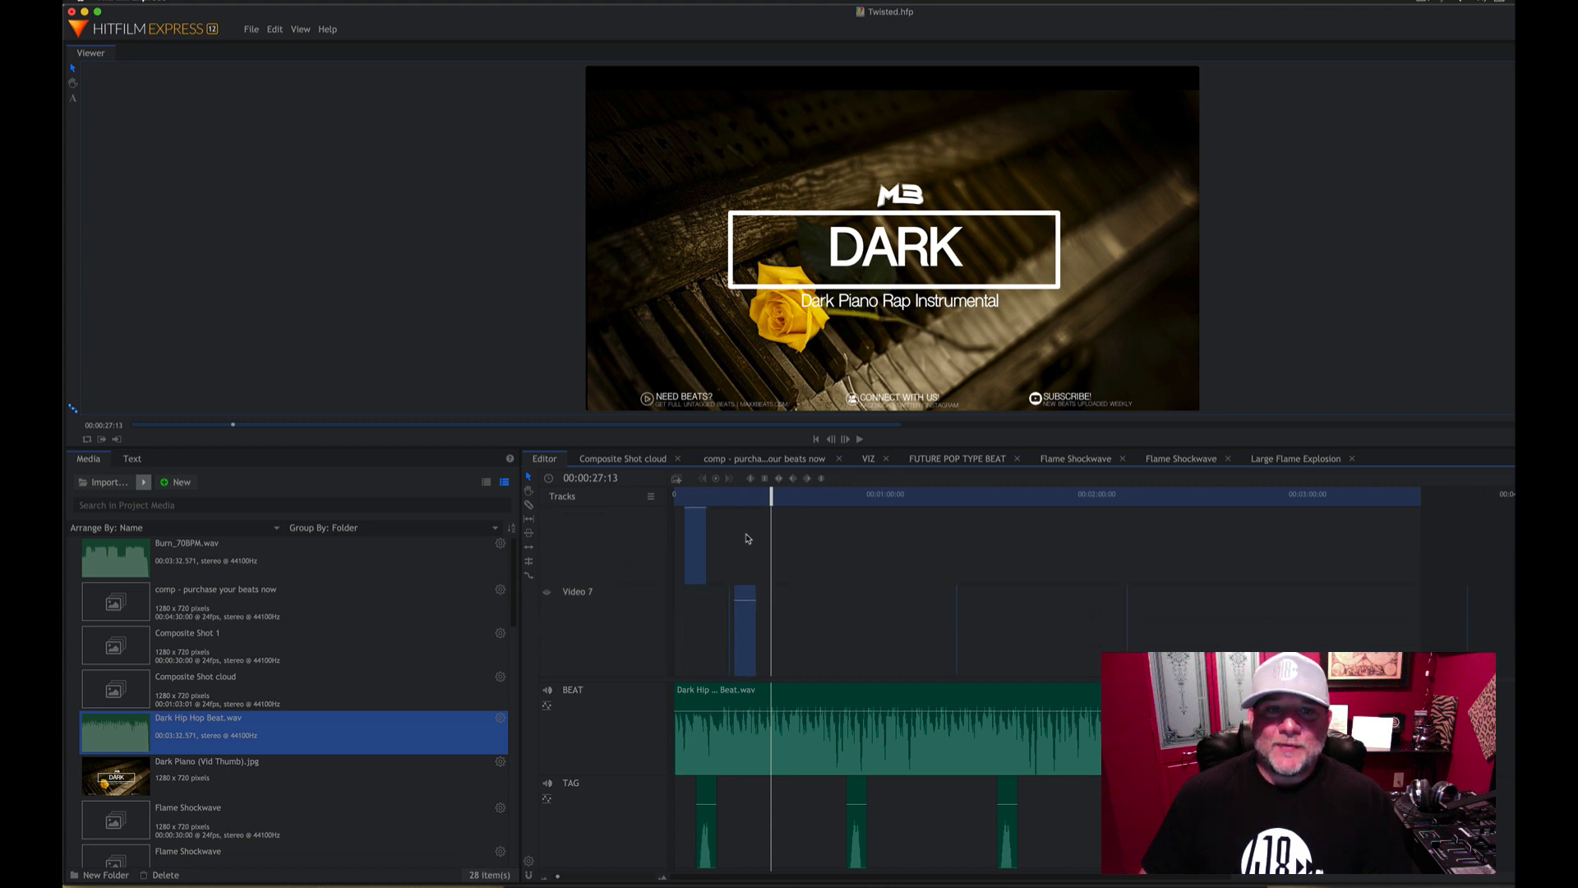
pyautogui.scroll(-3, 747, 539)
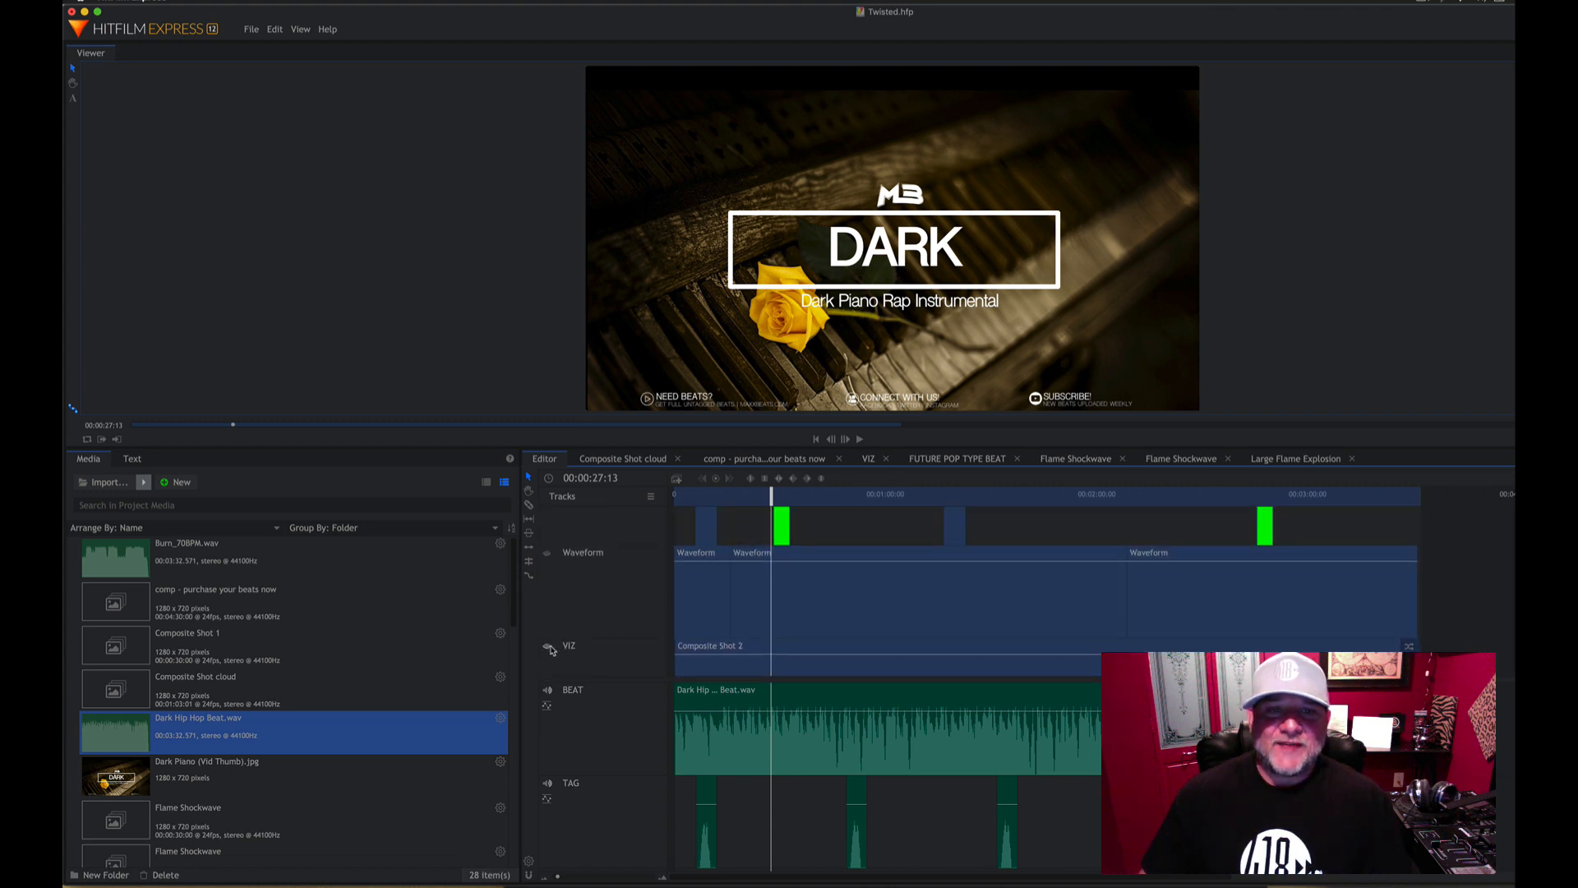
pyautogui.scroll(-3, 589, 650)
pyautogui.scroll(-2, 737, 638)
pyautogui.click(739, 594)
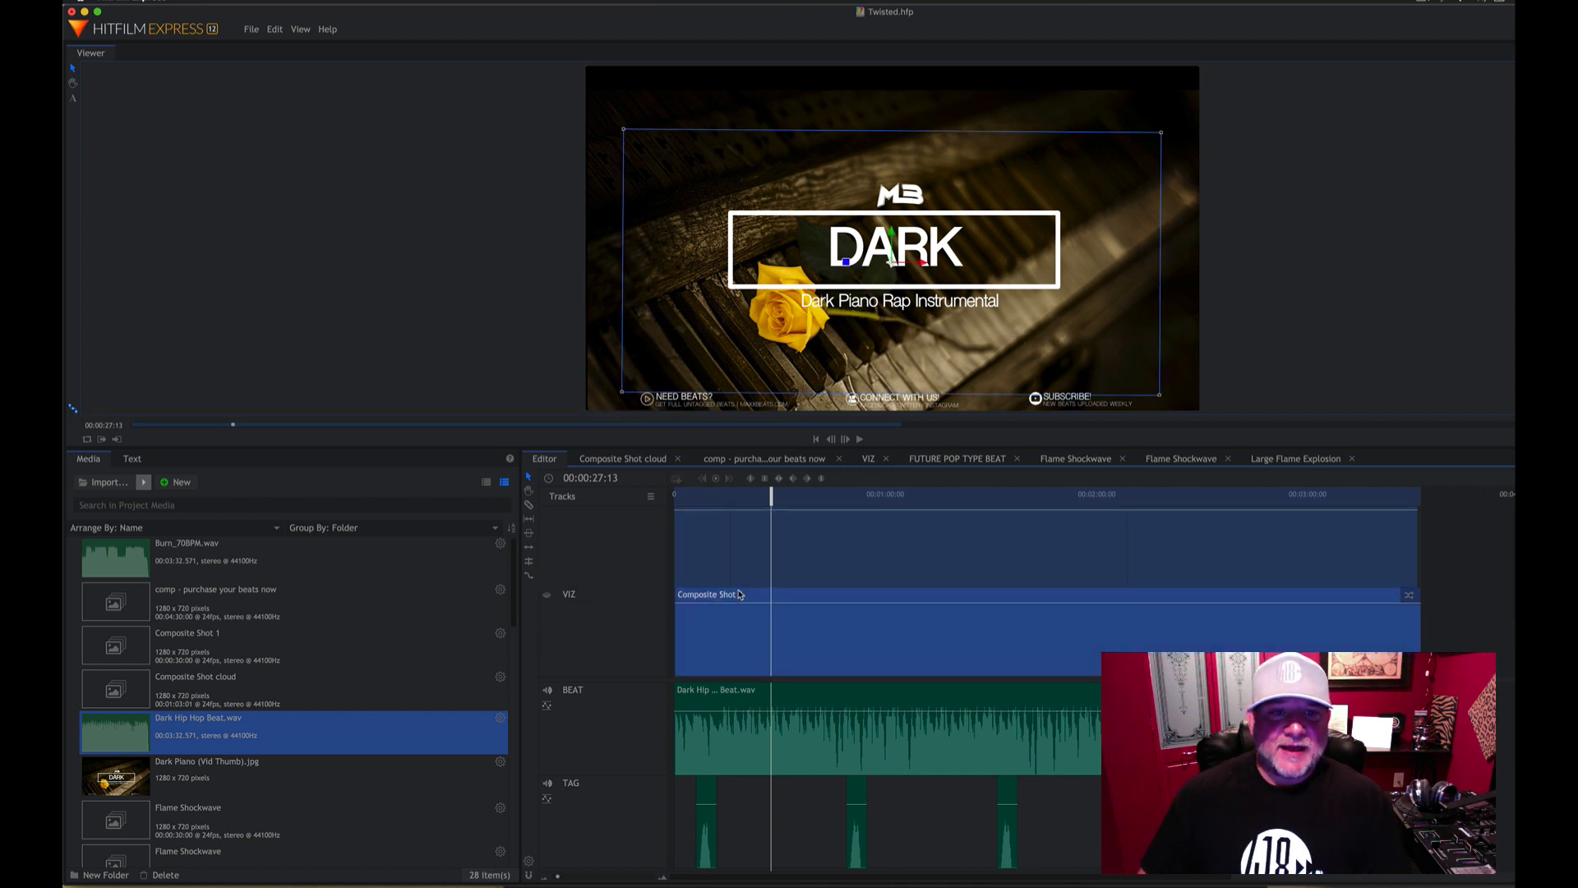
# - Make the VIZ track with the Composite Shot 2 clip visible in the video
pyautogui.click(860, 574)
pyautogui.click(858, 597)
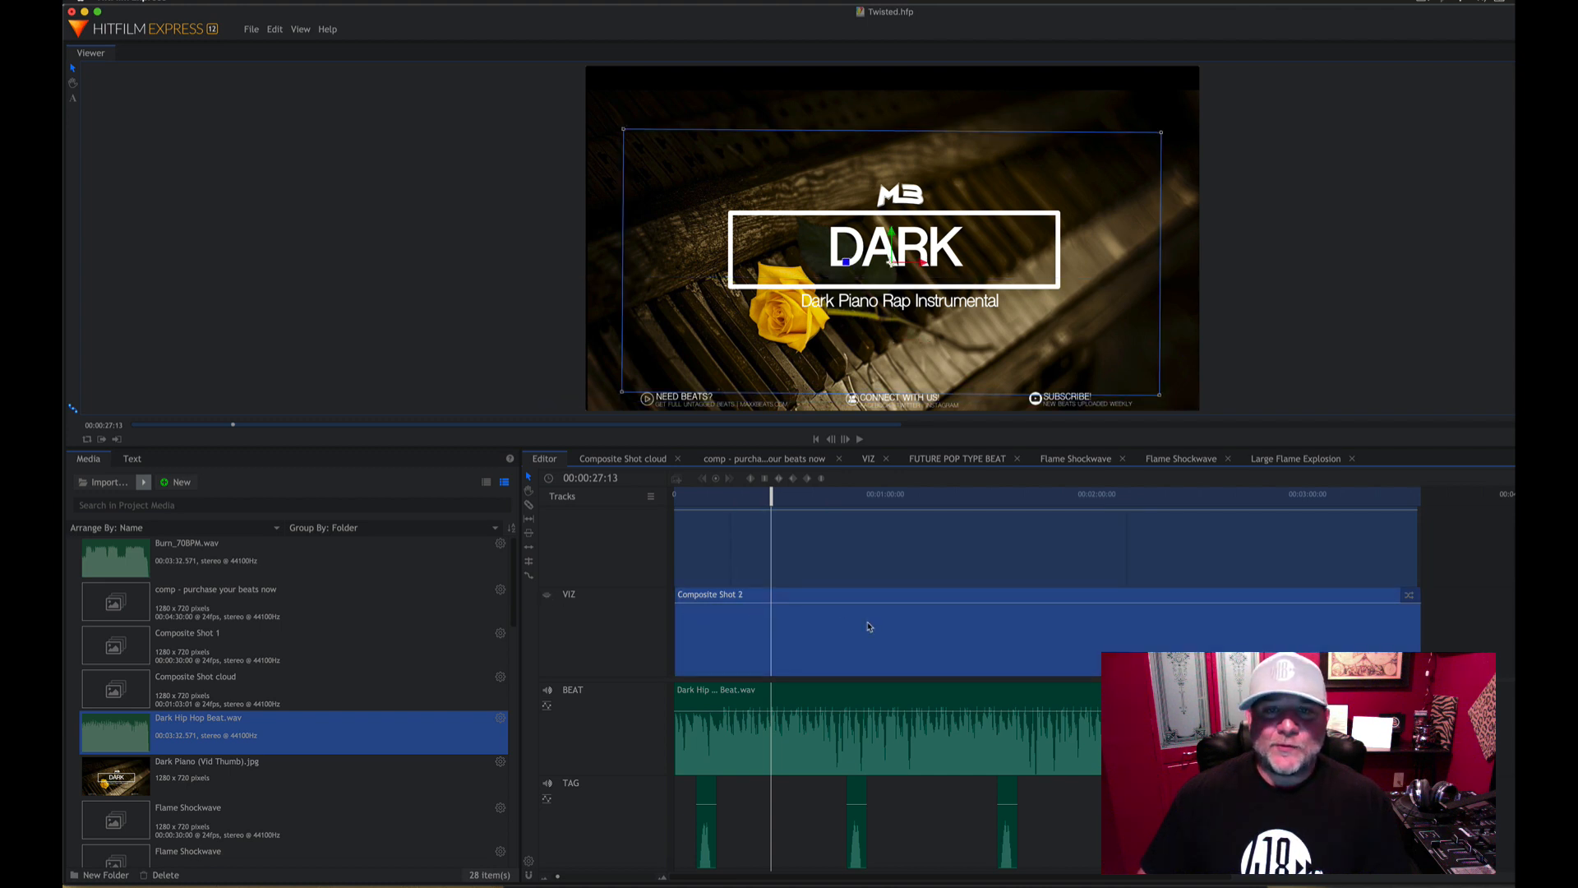
pyautogui.click(548, 596)
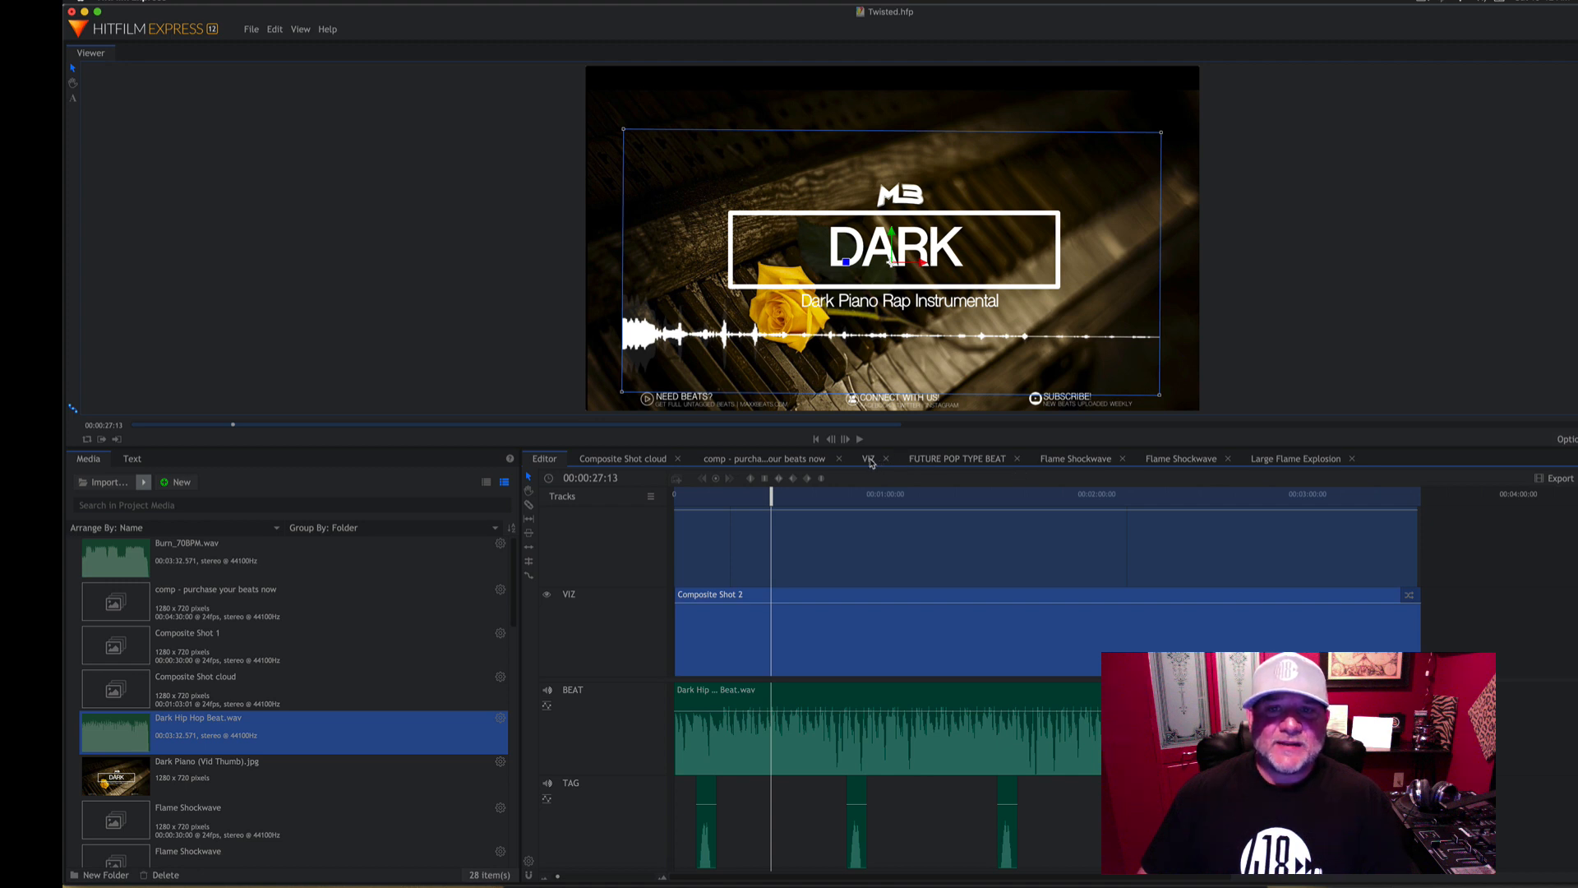
# - In the VIZ composite shot, delete the Burn_70BPM.wav layer and add Dark Hip Hop Beat.wav as the topmost layer
pyautogui.click(869, 460)
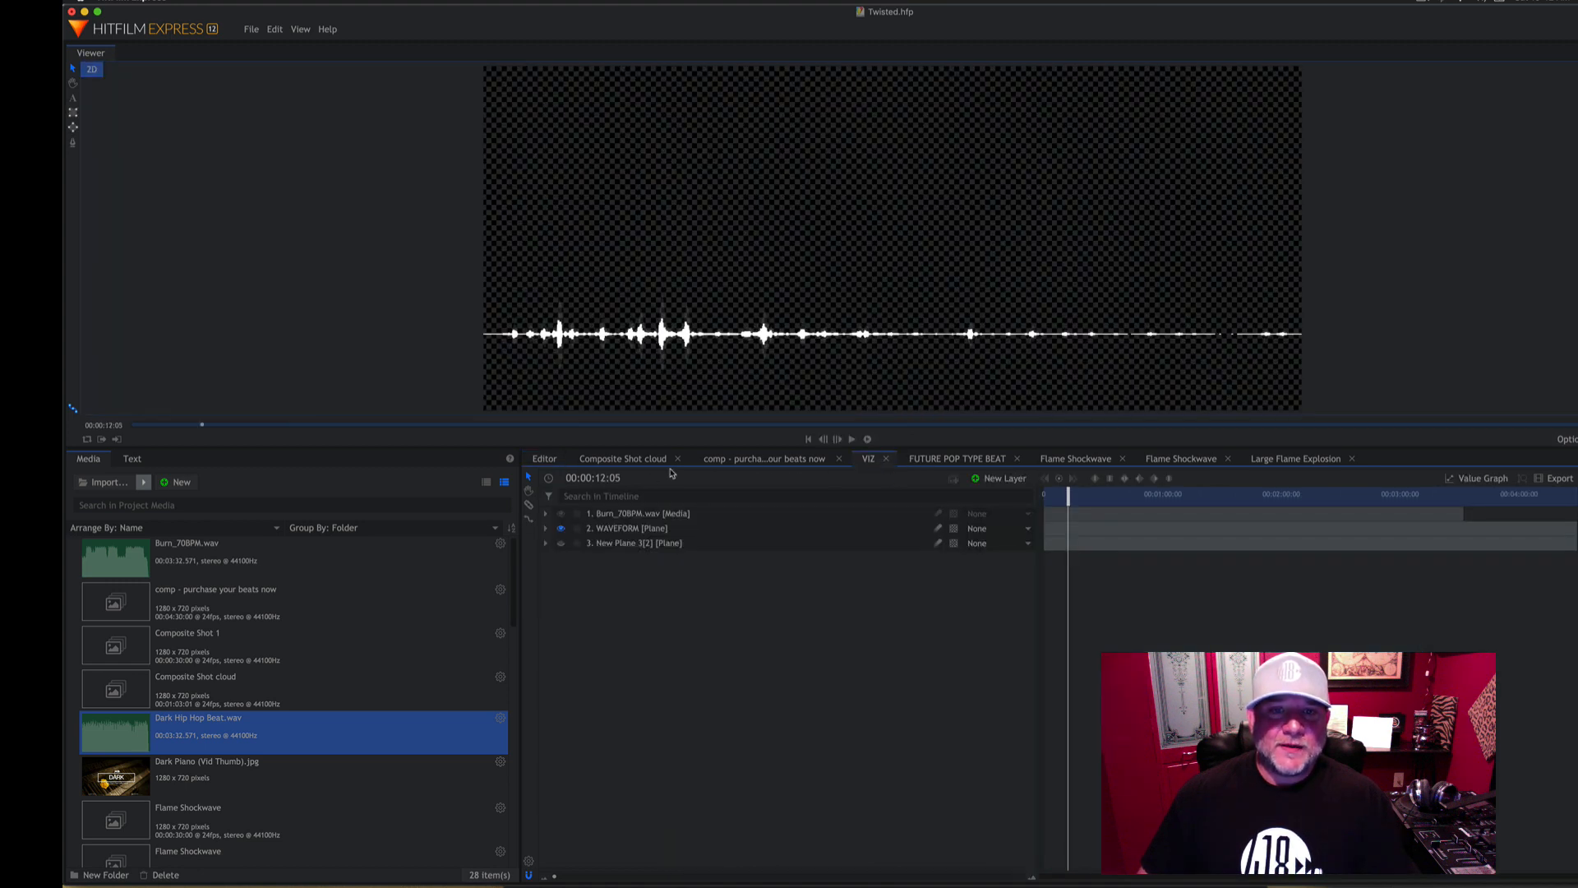
pyautogui.click(609, 515)
pyautogui.press('Delete')
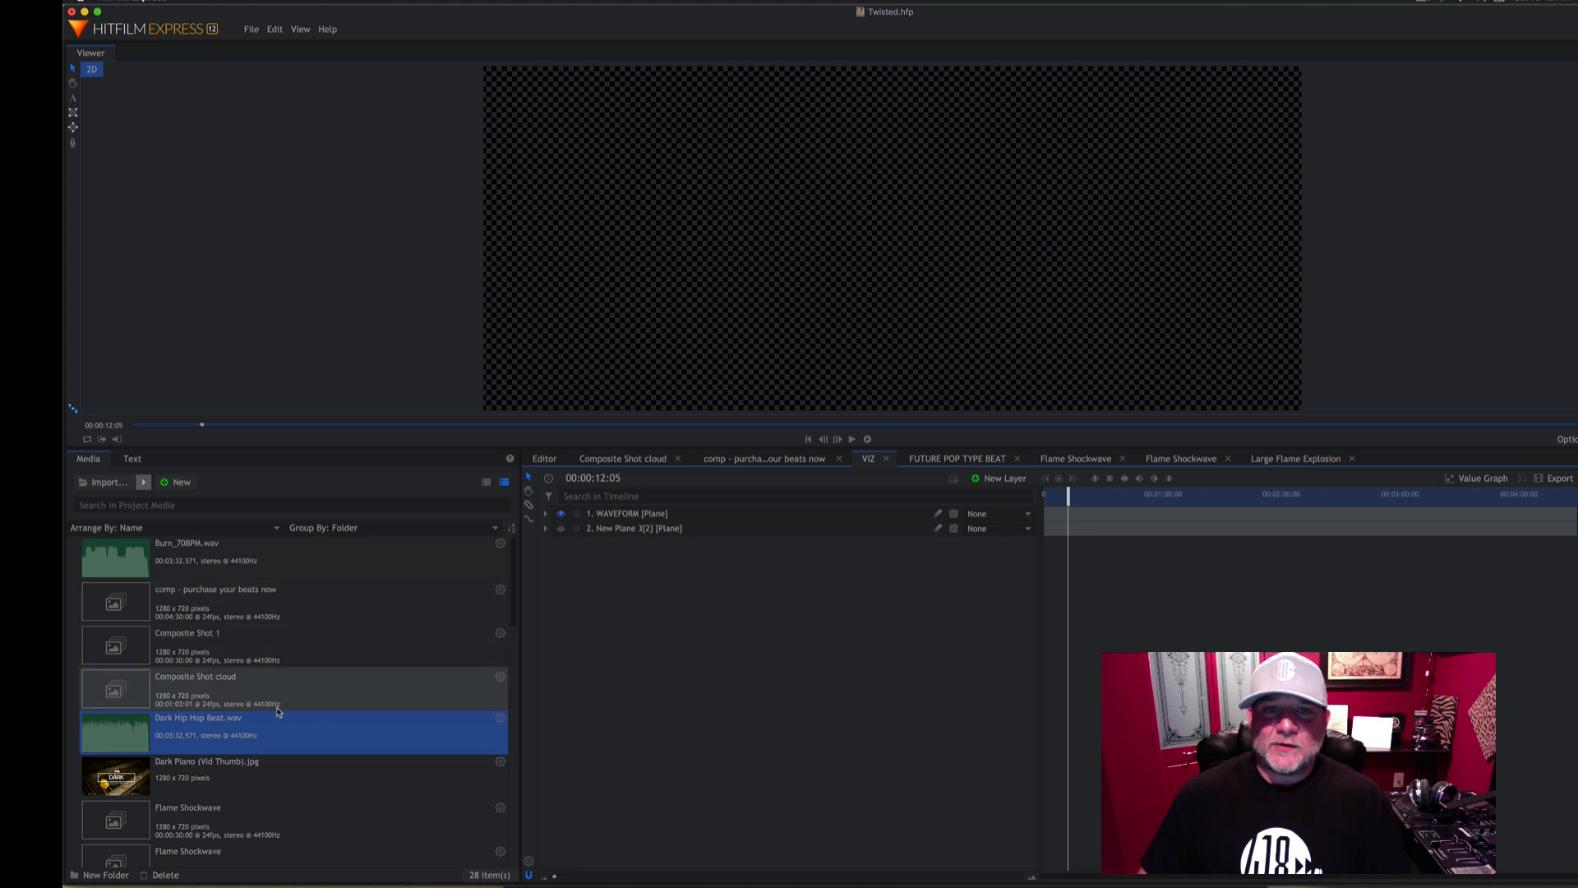
pyautogui.moveTo(522, 584); pyautogui.dragTo(562, 516)
# - Set the audio layer of the WAVEFORM plane's Audio Spectrum effect to Dark Hip Hop Beat.wav
pyautogui.click(546, 529)
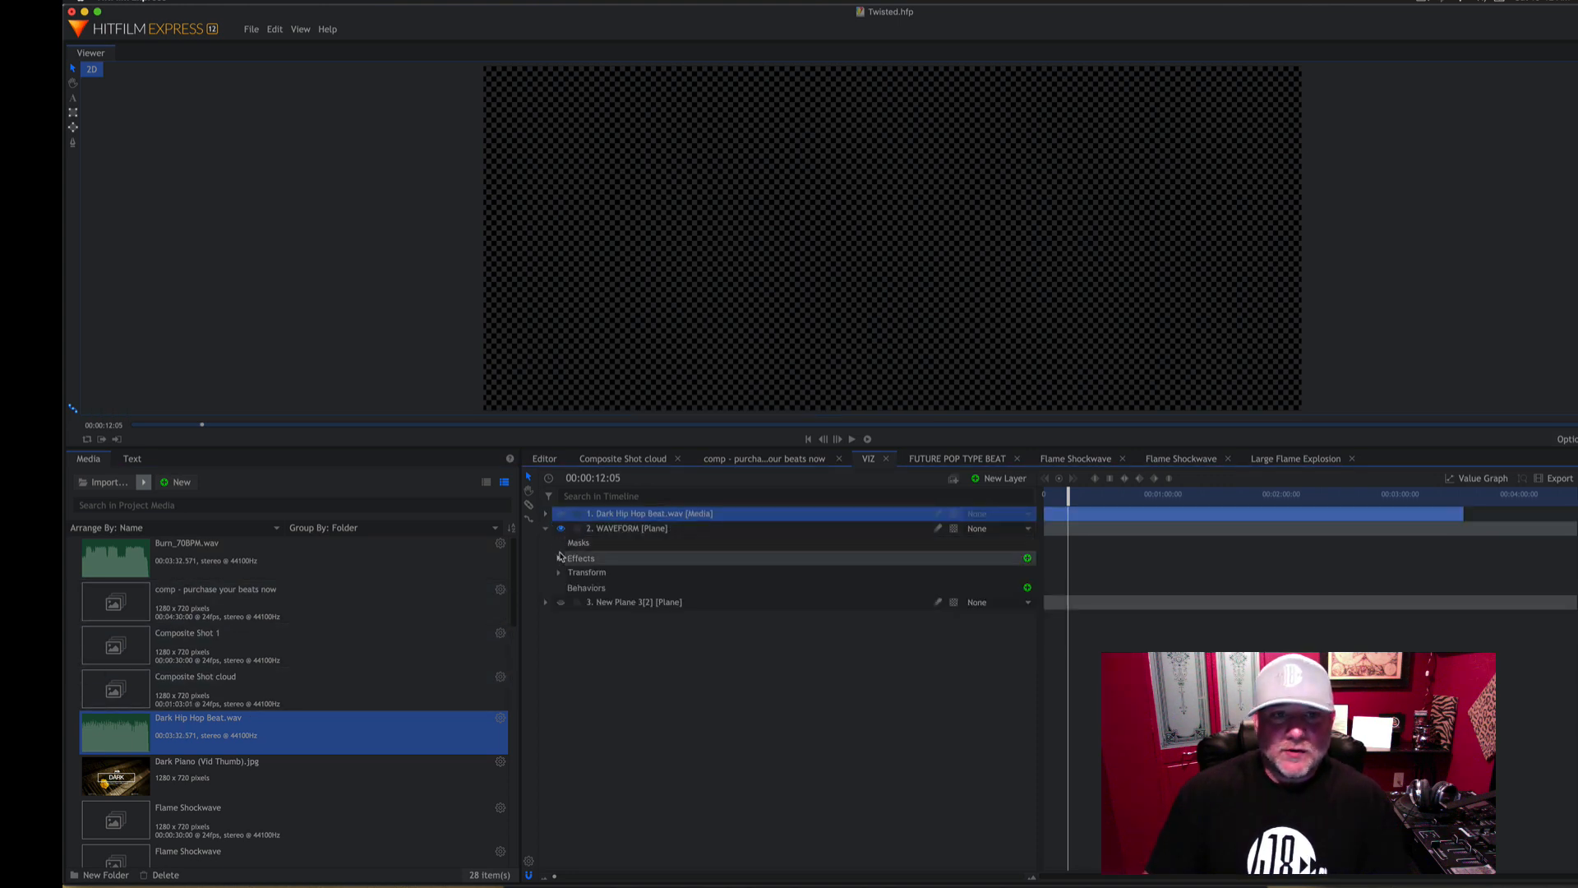
pyautogui.click(559, 558)
pyautogui.click(572, 573)
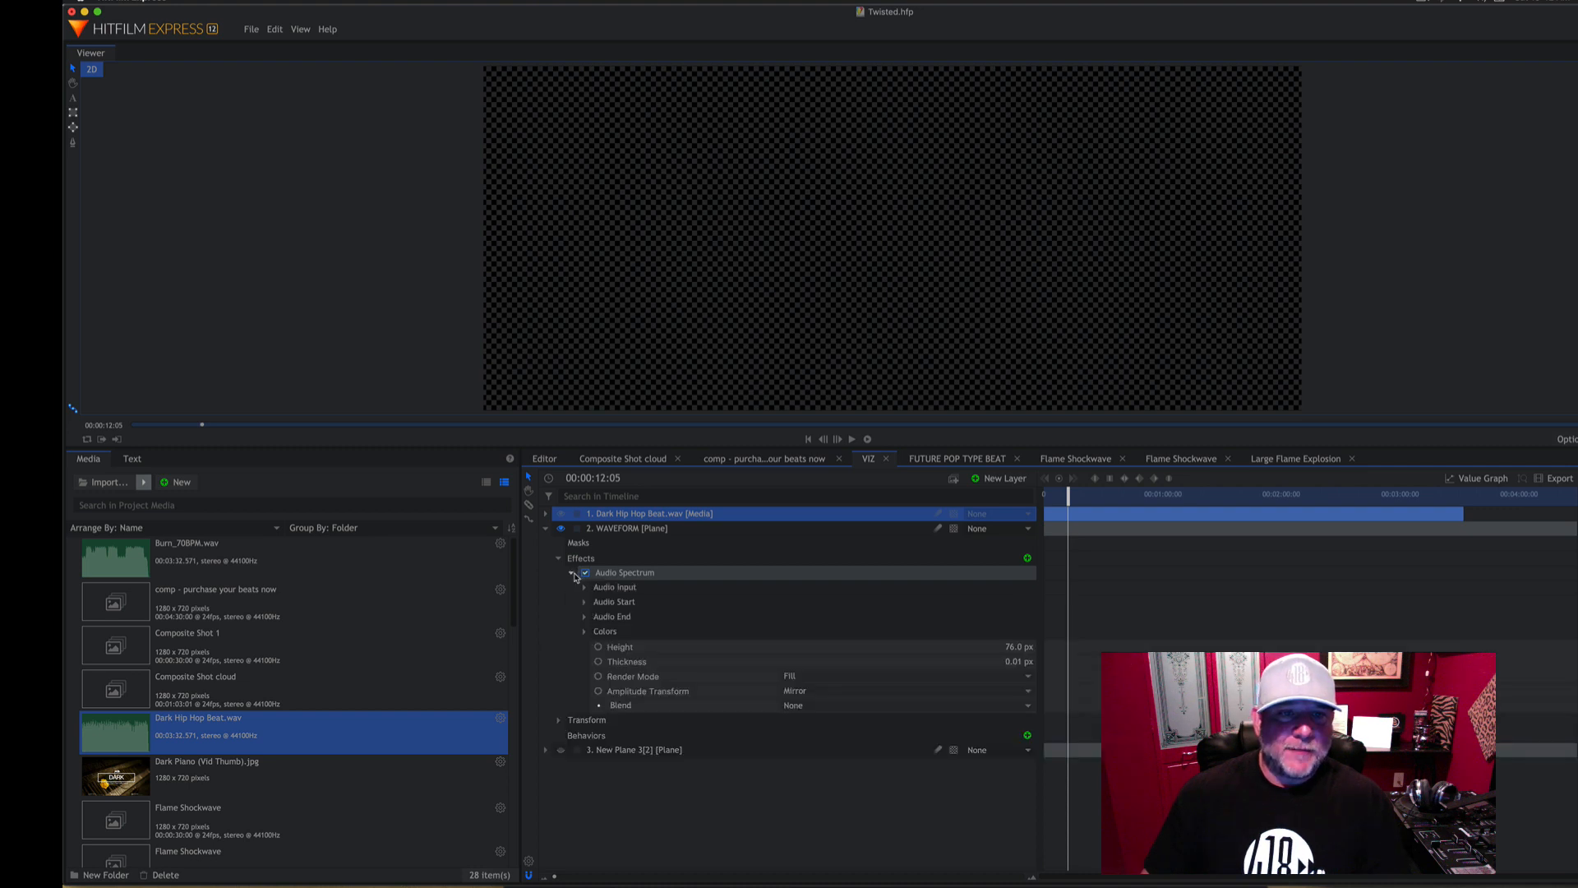
pyautogui.click(585, 587)
pyautogui.click(836, 607)
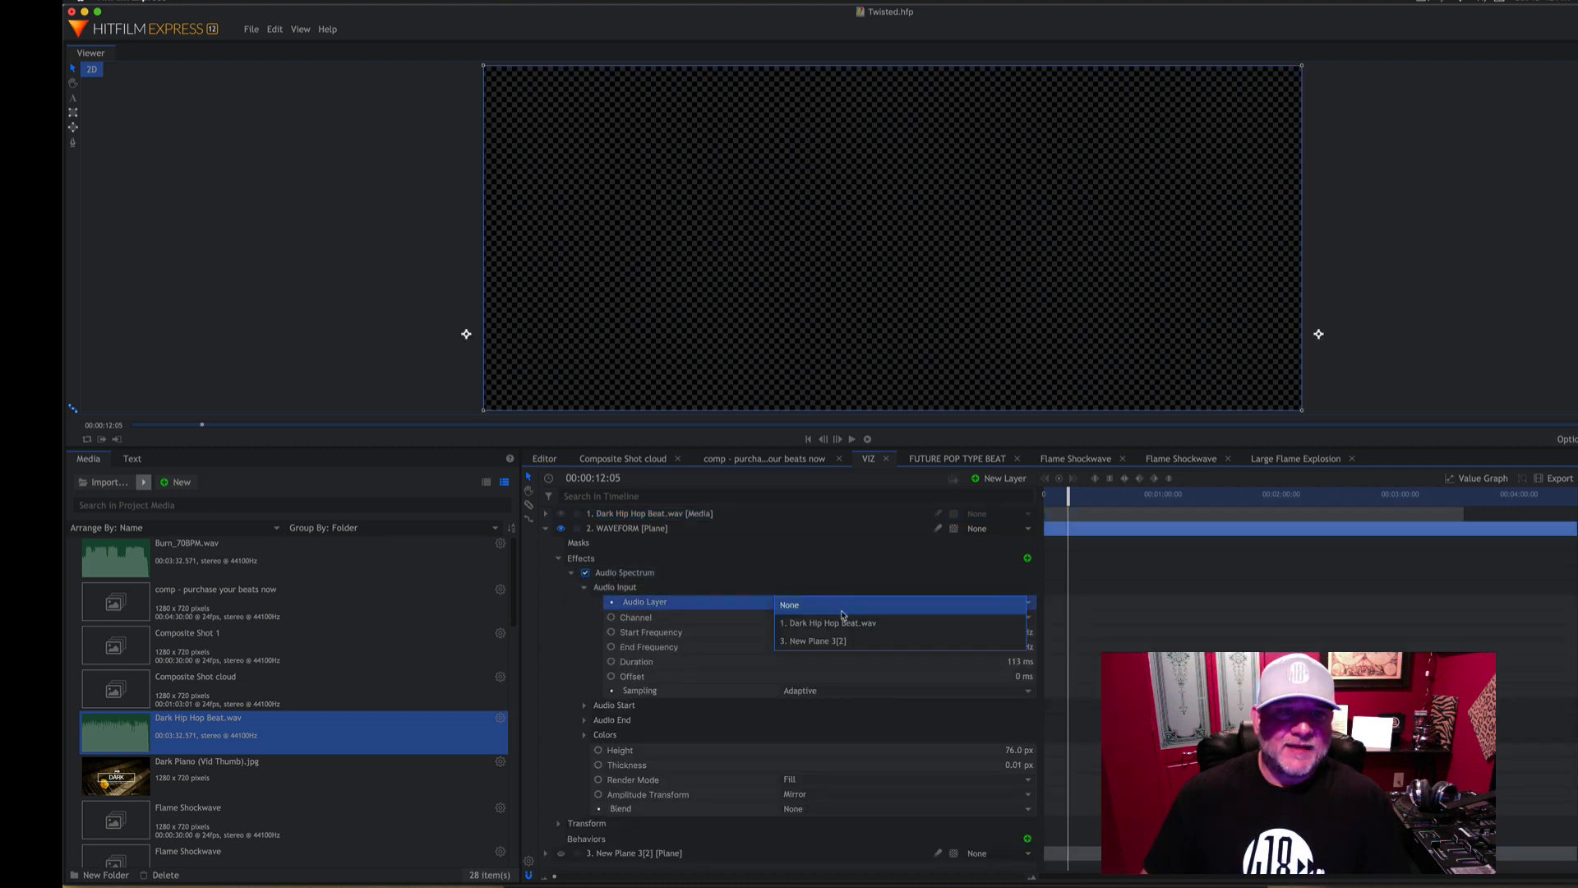
pyautogui.click(822, 632)
# - Go back to the main editor timeline and play the video from the start to check the visualizer
pyautogui.click(545, 461)
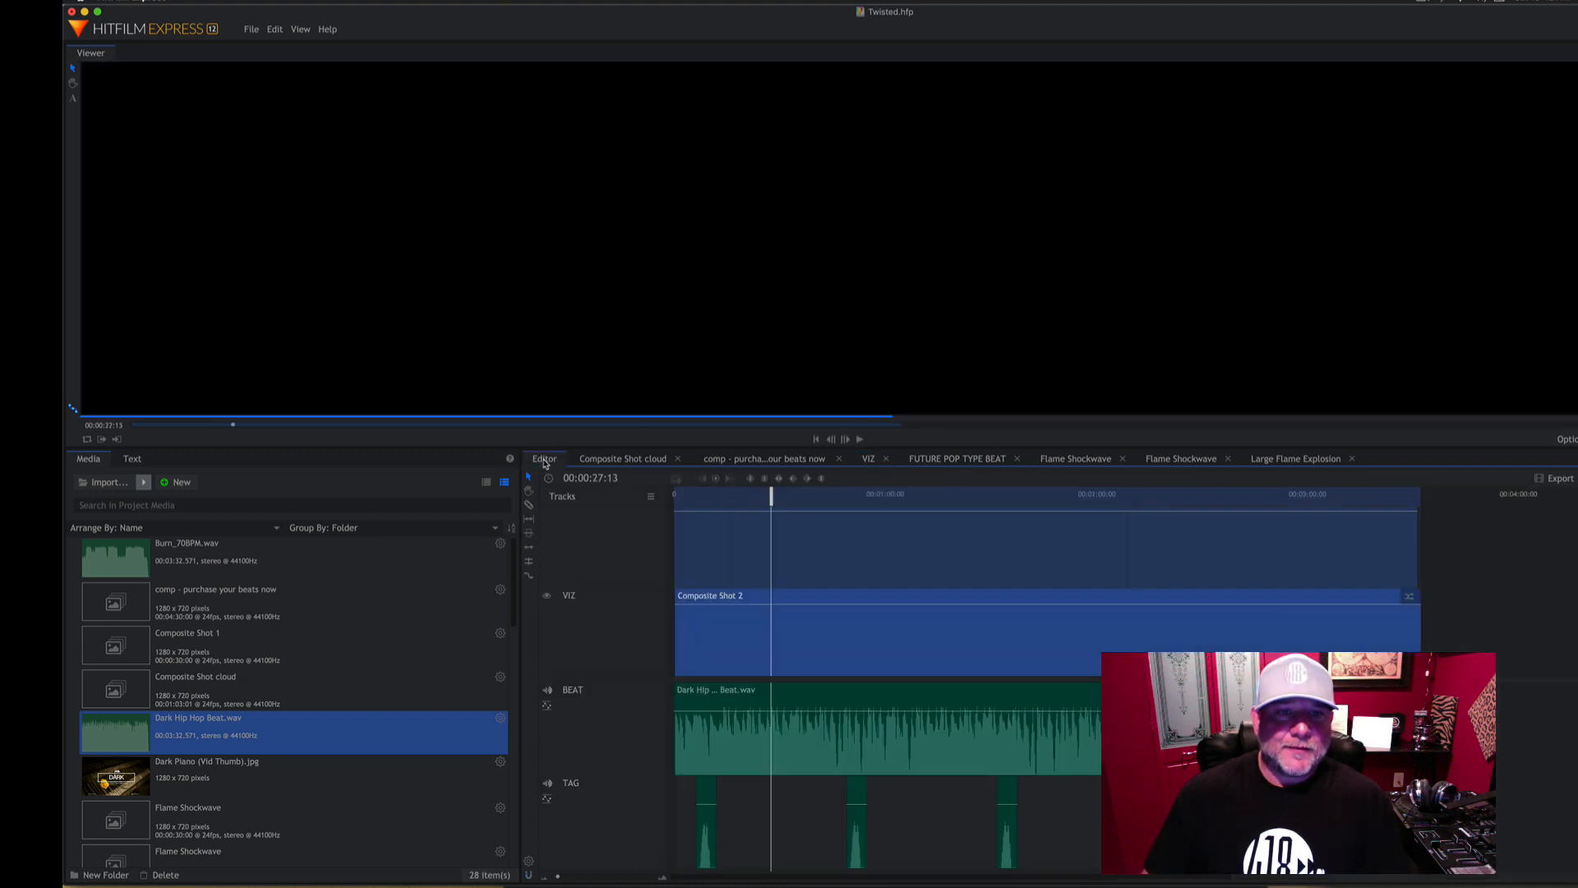
pyautogui.moveTo(768, 494); pyautogui.dragTo(675, 494)
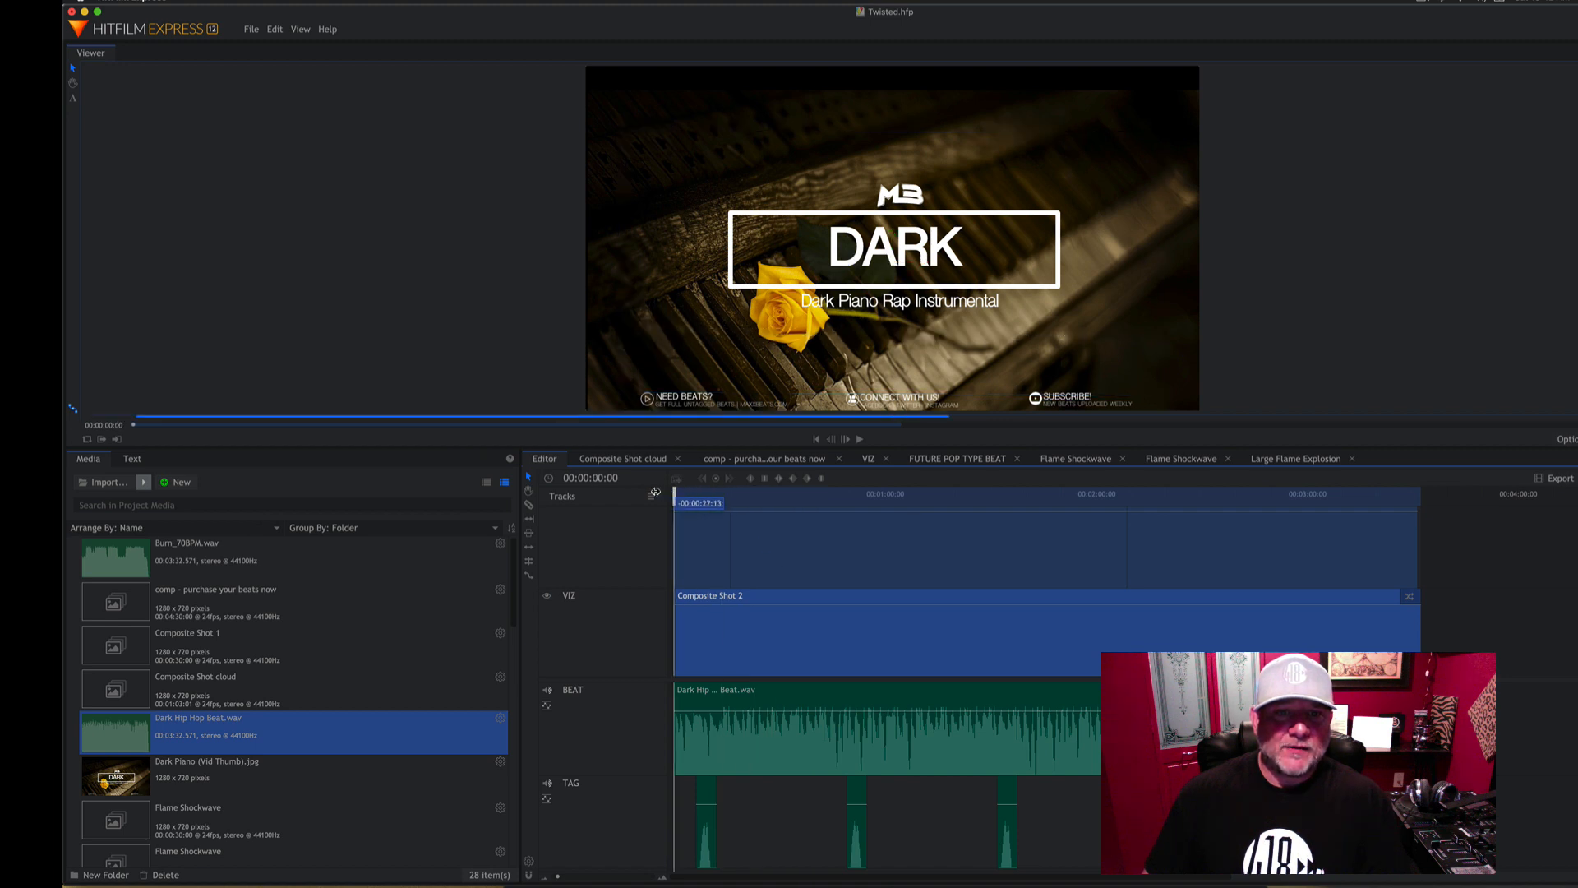
pyautogui.press('space')
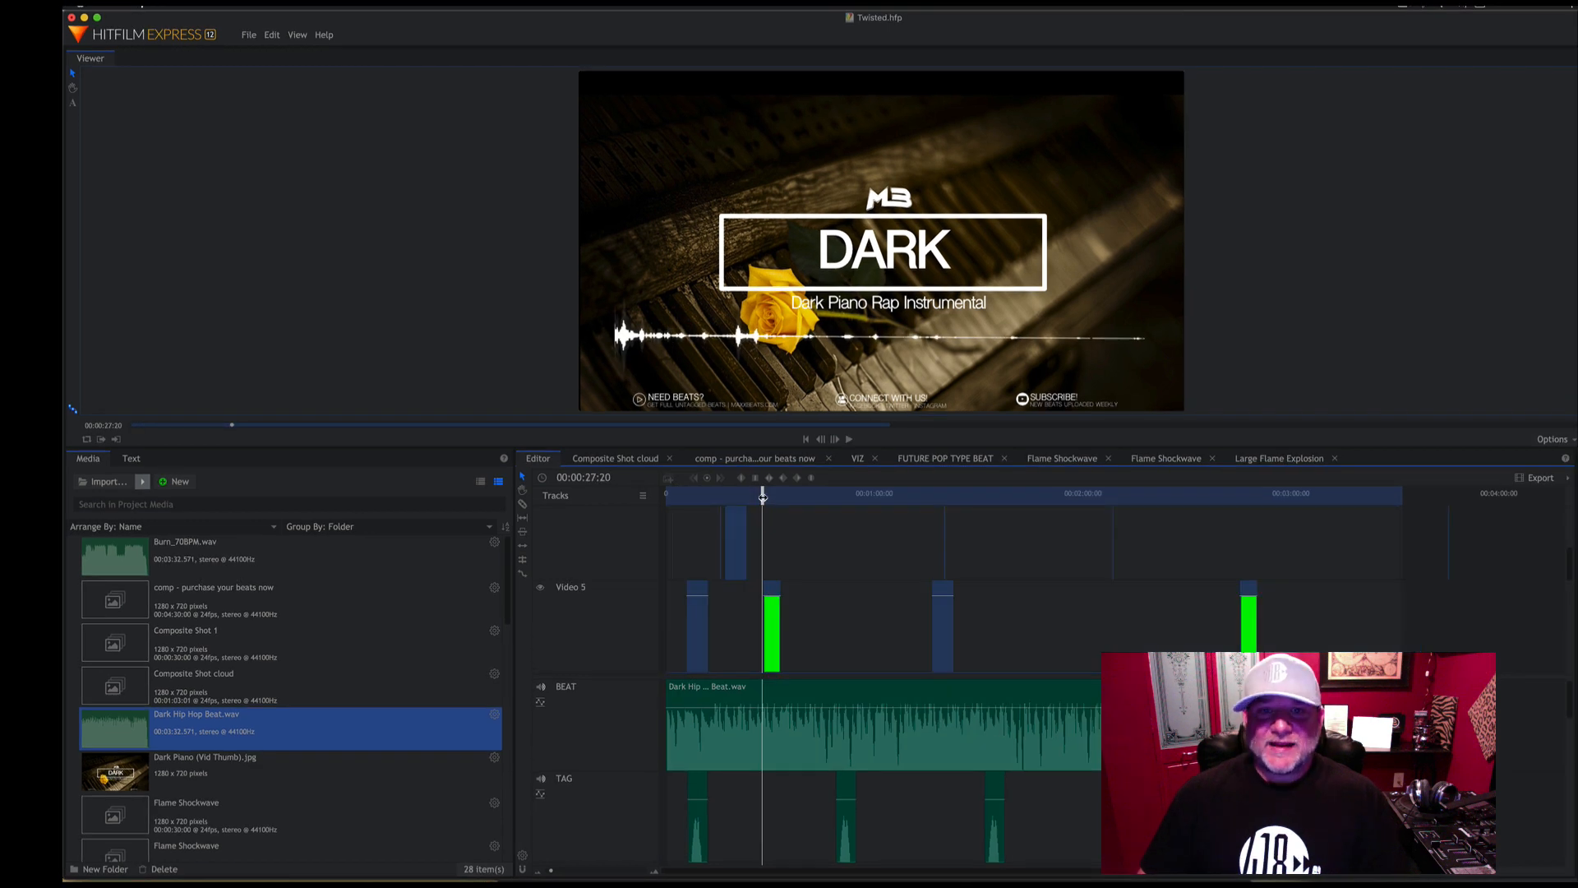
# - Scrub over the green-screen clip on Video 5 around 00:00:30 to check the subscribe animation
pyautogui.click(772, 503)
pyautogui.moveTo(773, 503); pyautogui.dragTo(761, 503)
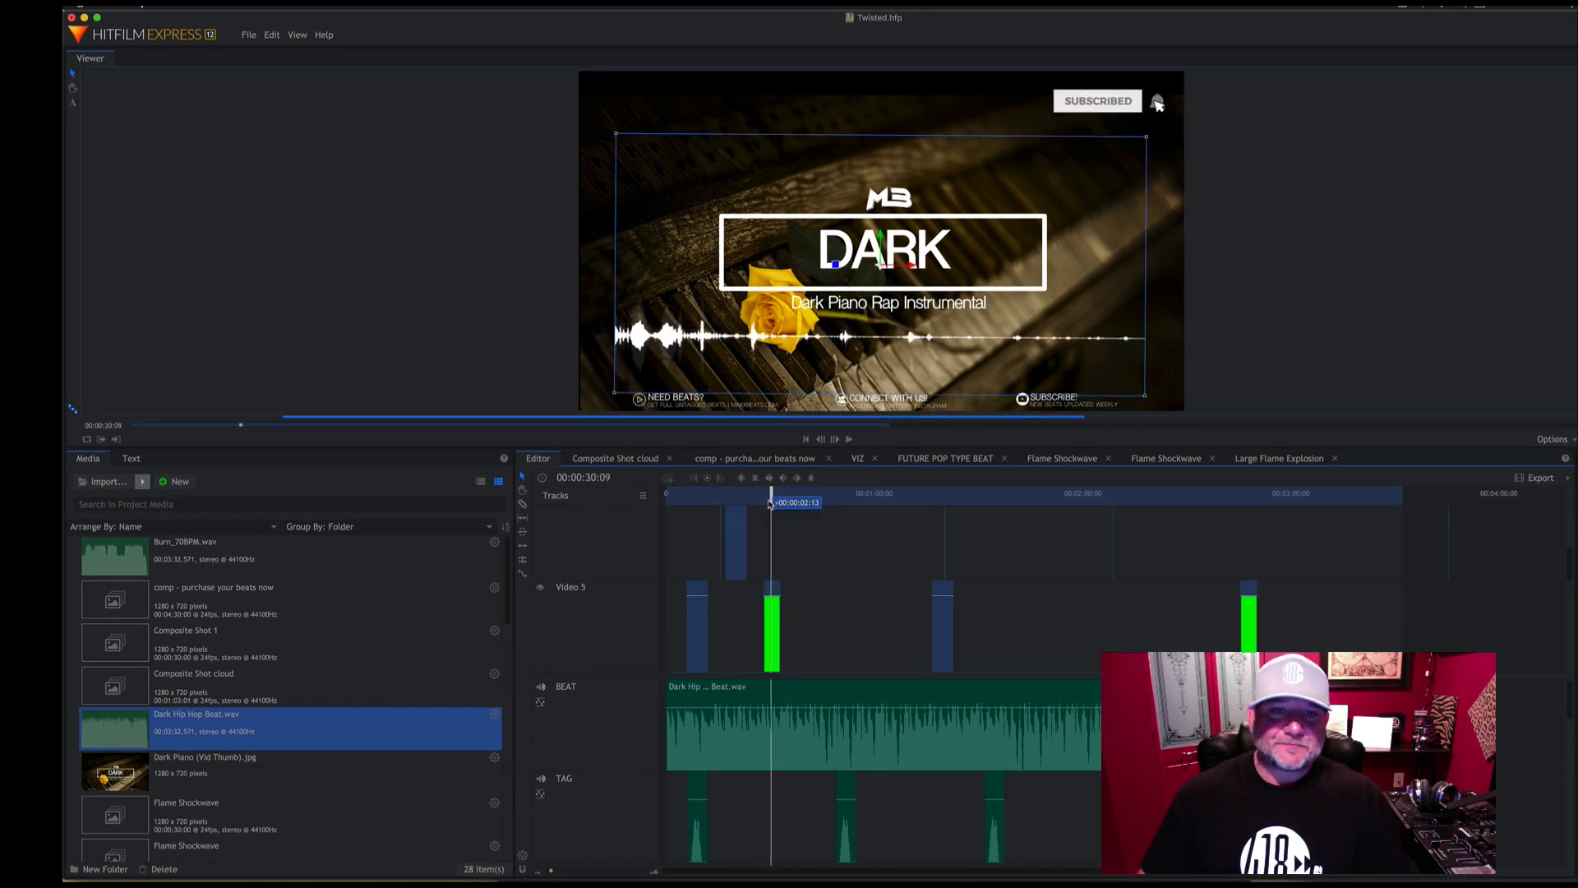
pyautogui.click(771, 589)
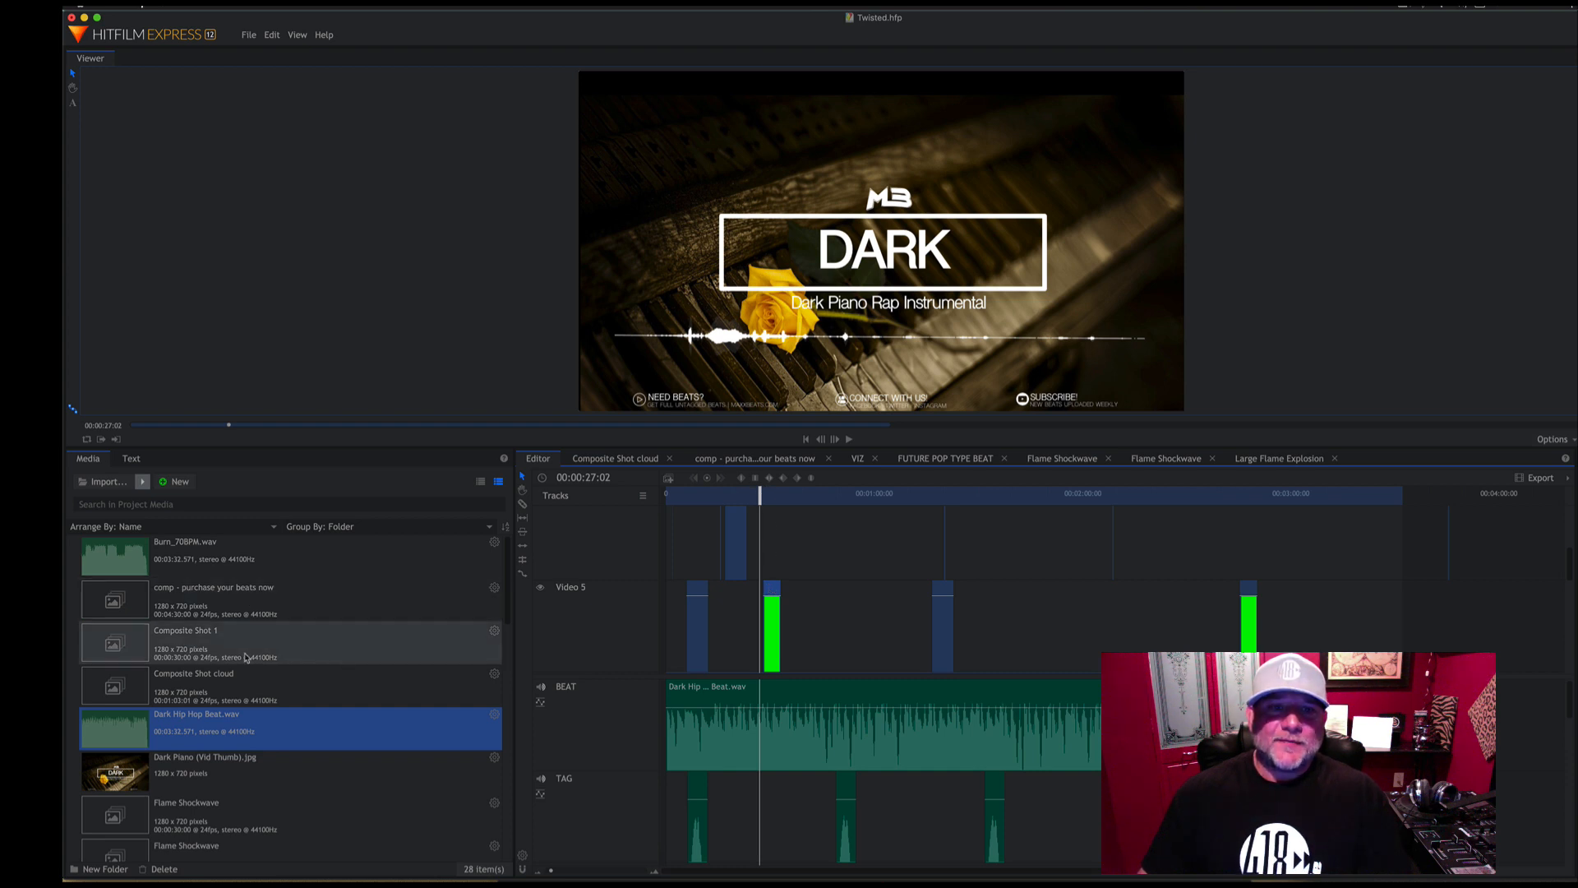
pyautogui.scroll(-5, 362, 651)
pyautogui.scroll(5, 334, 662)
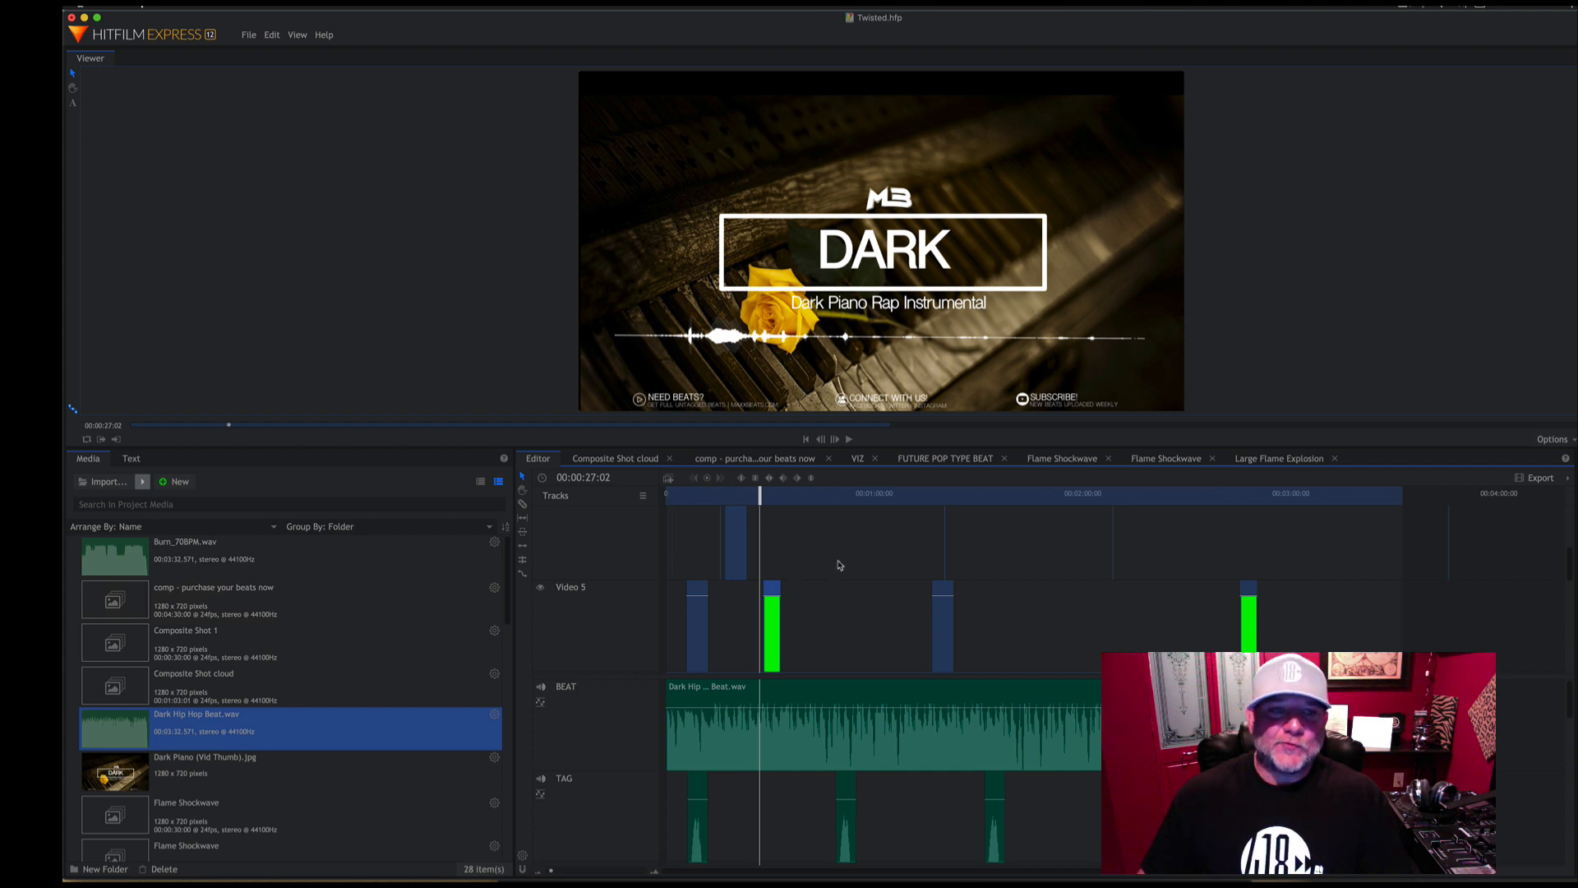
# - Review the late part of the timeline and the upper video tracks, and play the last few seconds of the video
pyautogui.moveTo(760, 497); pyautogui.dragTo(1272, 503)
pyautogui.scroll(5, 1289, 589)
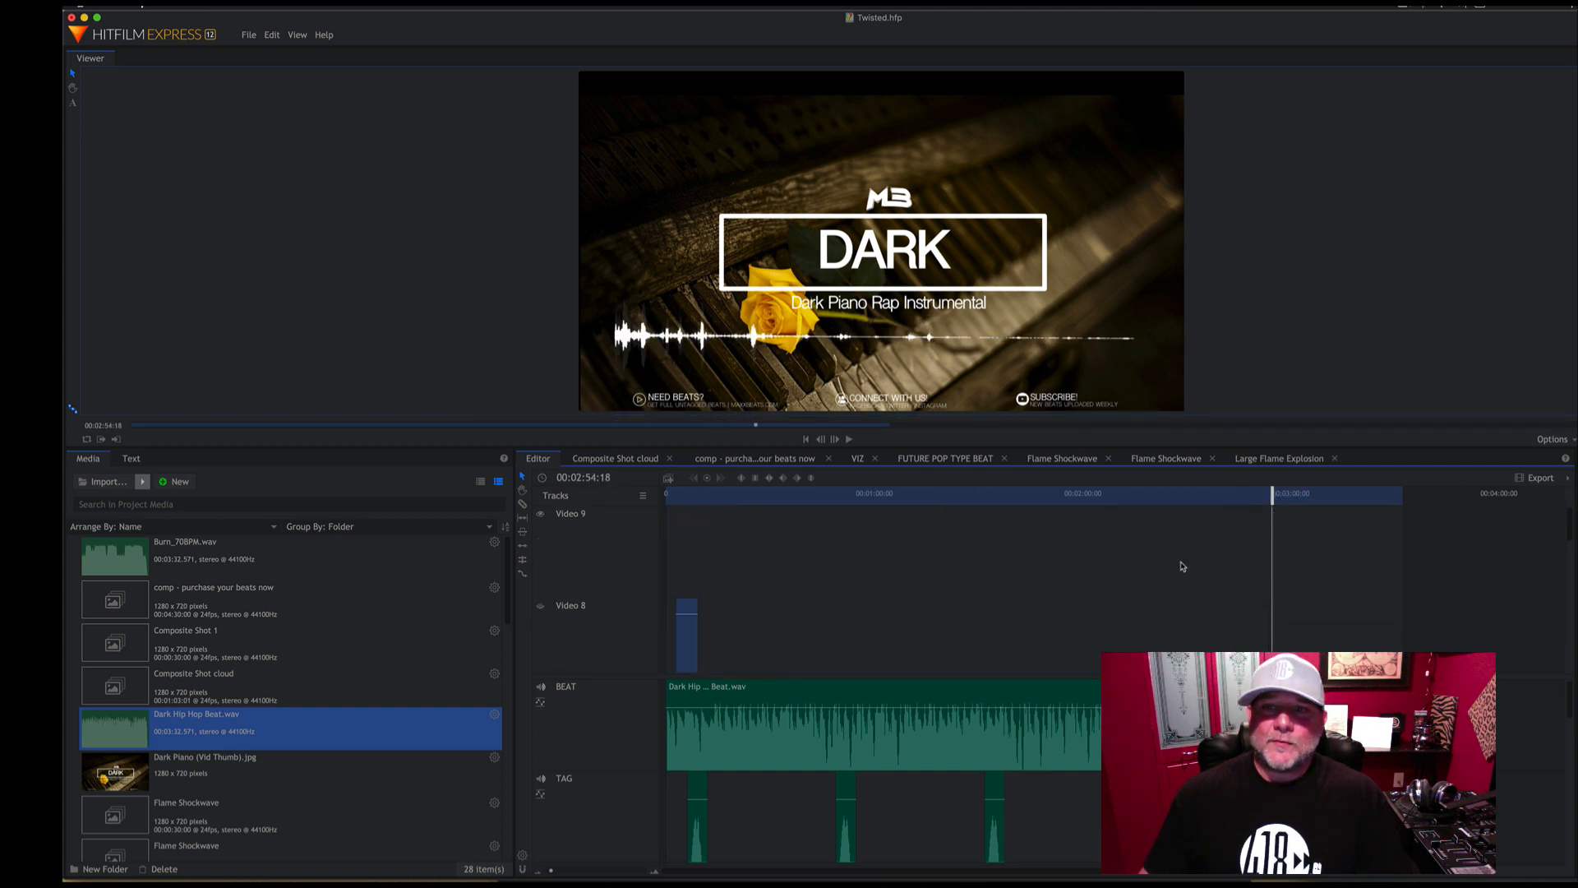
pyautogui.press('super+a')
pyautogui.click(1334, 567)
pyautogui.moveTo(1400, 497)
pyautogui.mouseDown()
pyautogui.moveTo(1387, 501)
pyautogui.moveTo(1399, 496)
pyautogui.mouseUp()
pyautogui.moveTo(1272, 494); pyautogui.dragTo(1387, 500)
pyautogui.press('space')
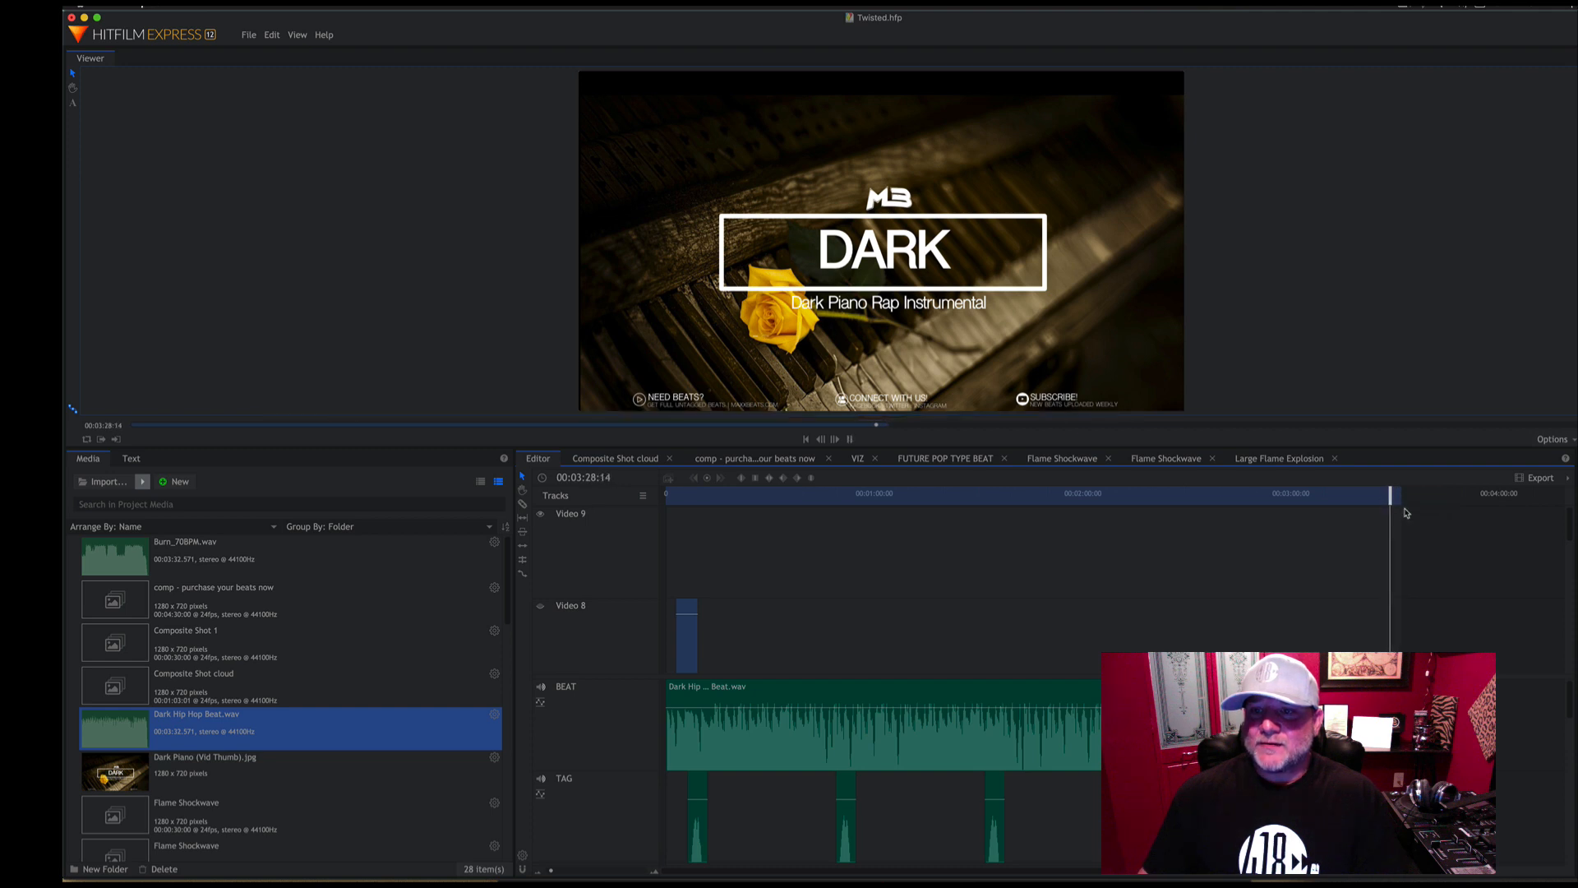